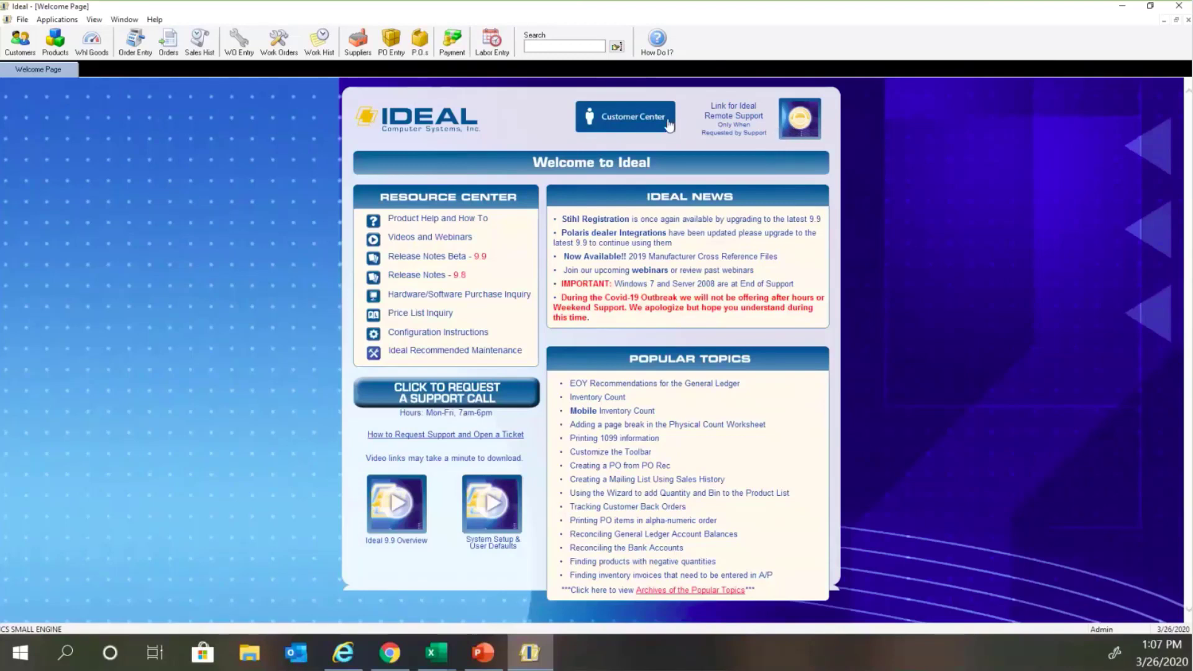
Open the Customer Center's monthly training webinars page, review the upcoming and recent webinars, and return to the Ideal Welcome Page.
left_click(639, 121)
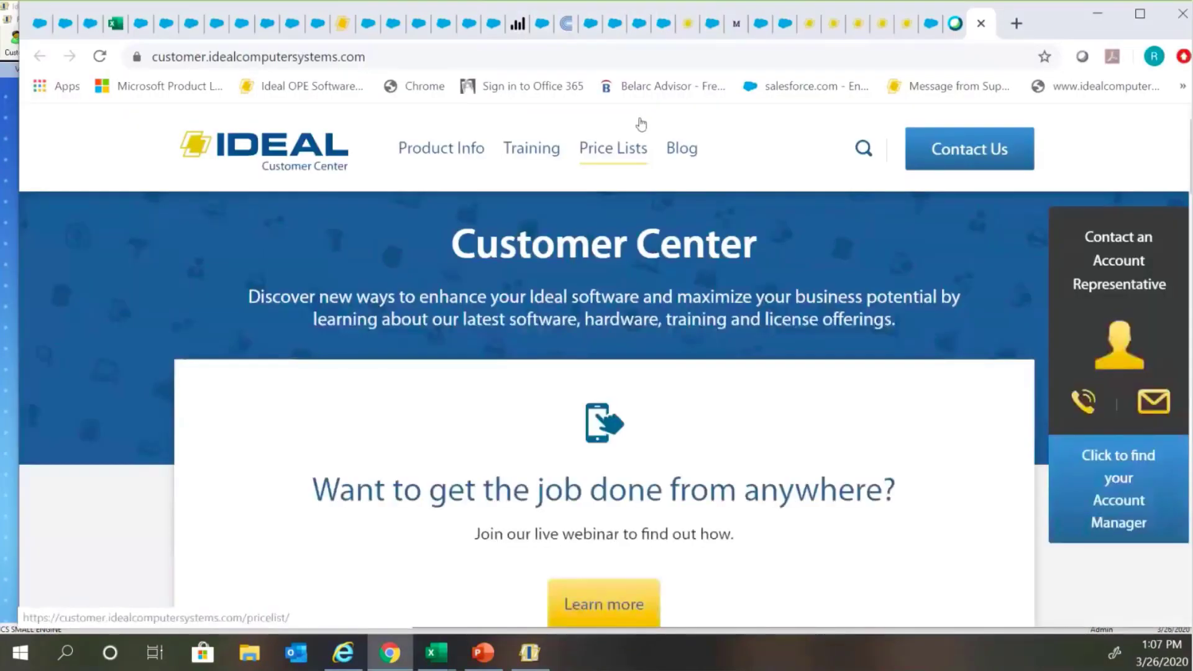
left_click(546, 160)
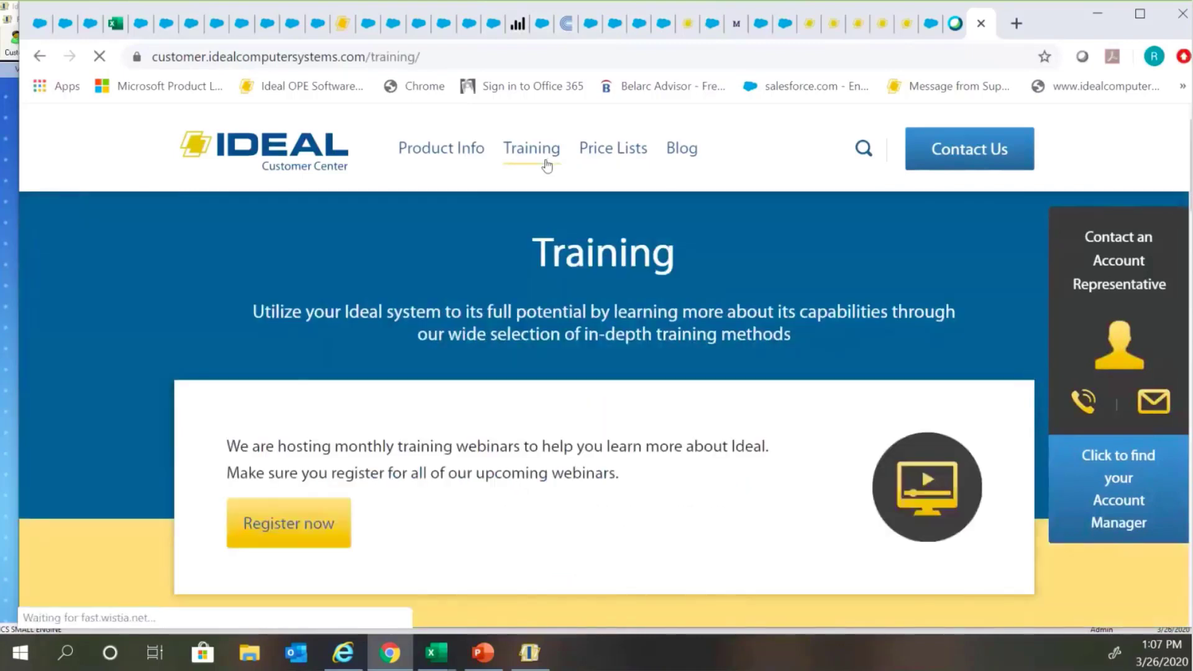
scroll(550, 168, "down", 15)
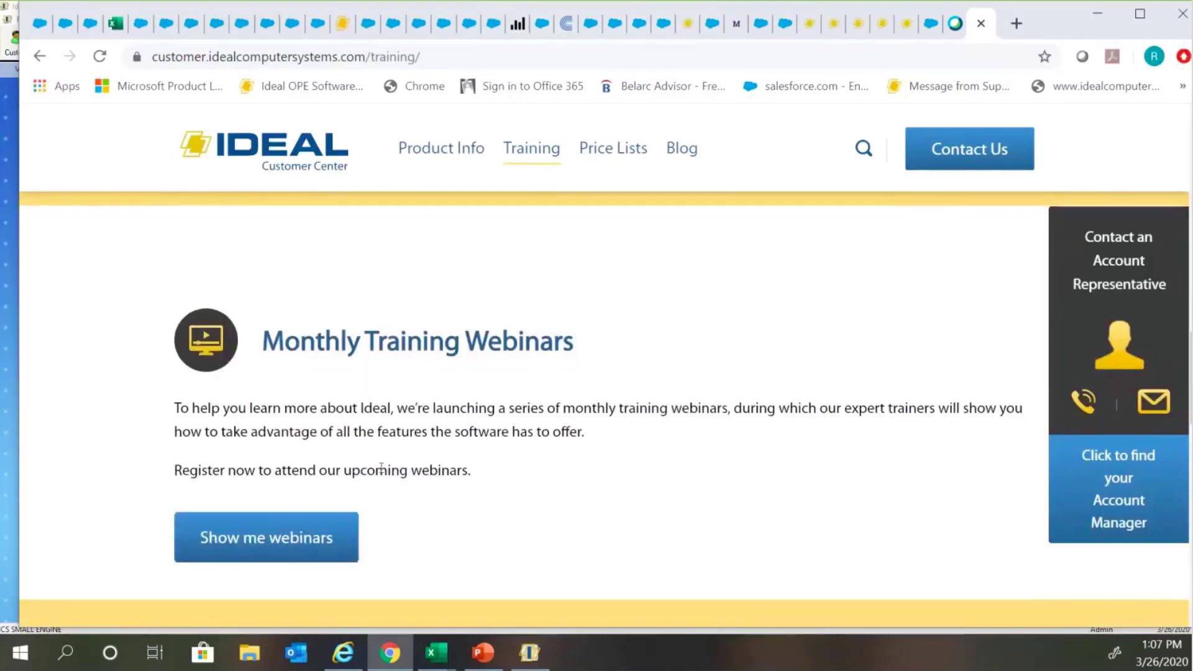
left_click(253, 551)
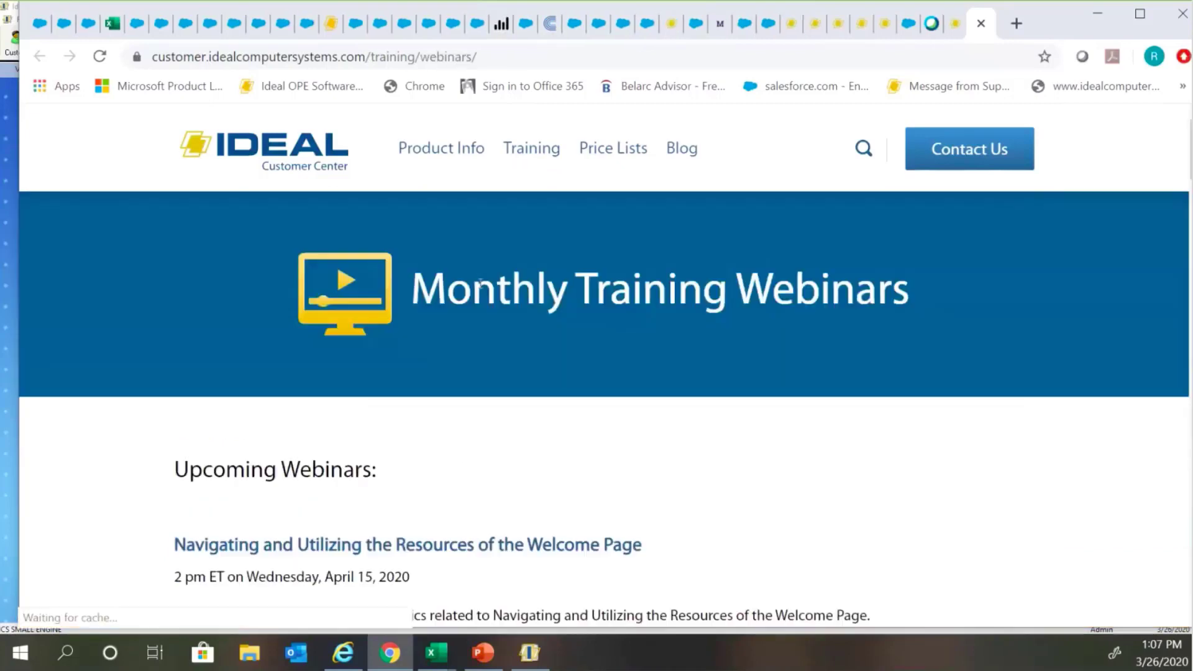
scroll(491, 280, "down", 3)
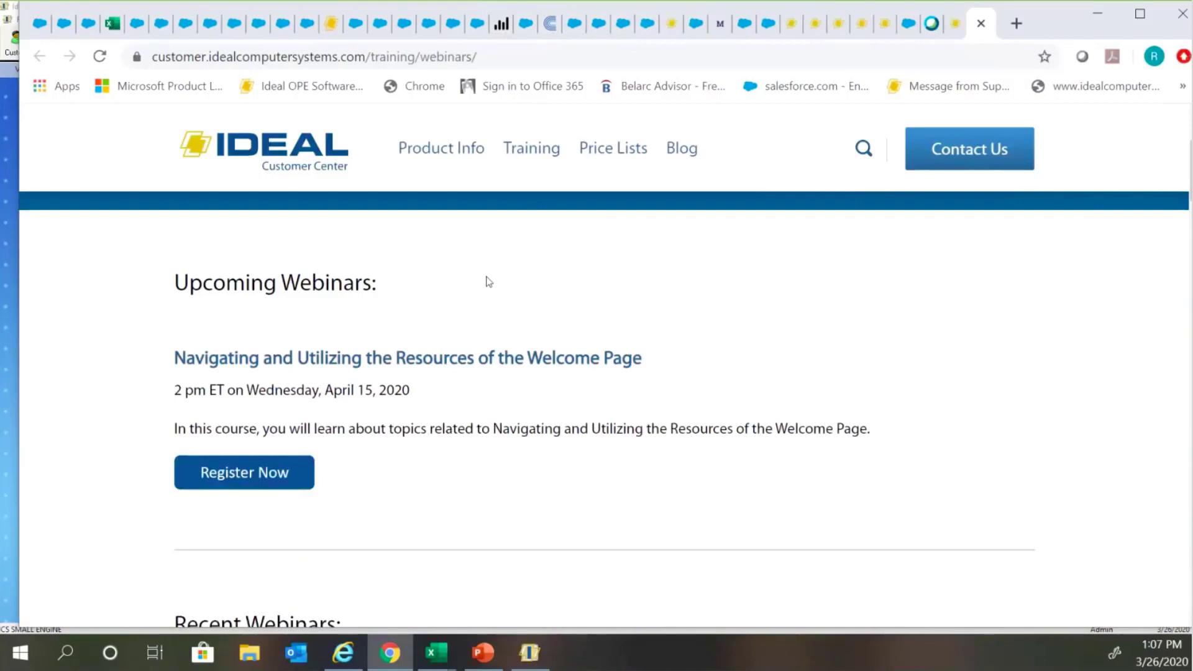
scroll(489, 282, "down", 6)
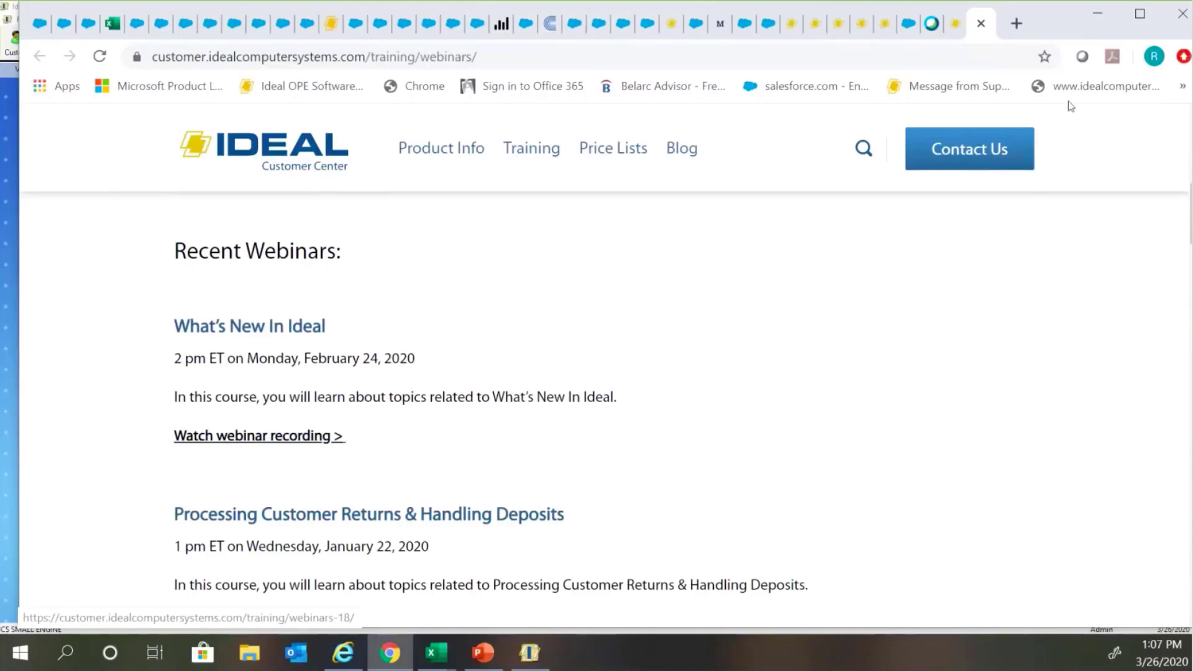
left_click(1096, 13)
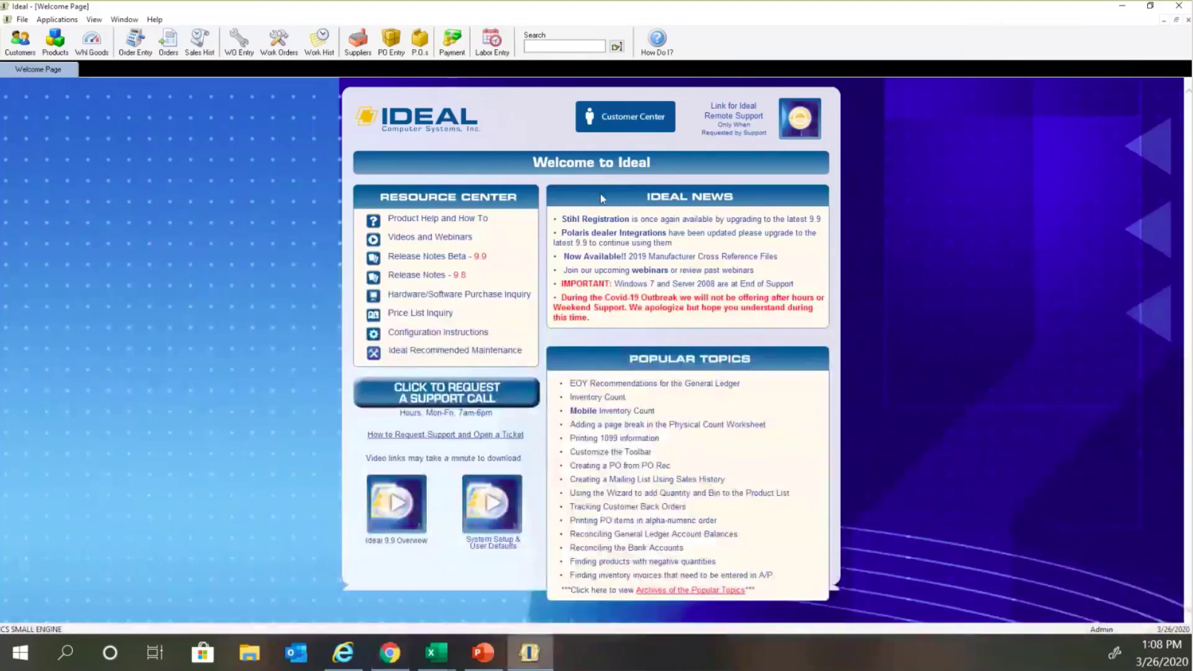
Open the Videos and Webinars resource, look through the legacy training video categories, and return to the Ideal Welcome Page.
left_click(460, 238)
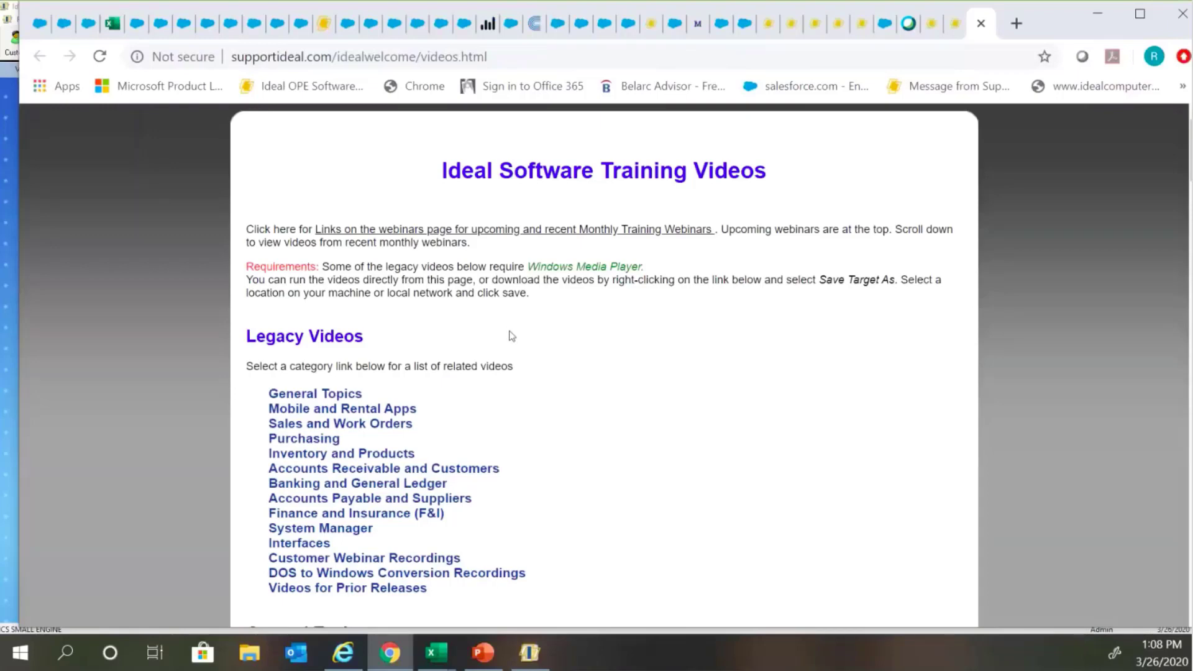
scroll(510, 334, "down", 1)
scroll(510, 335, "down", 1)
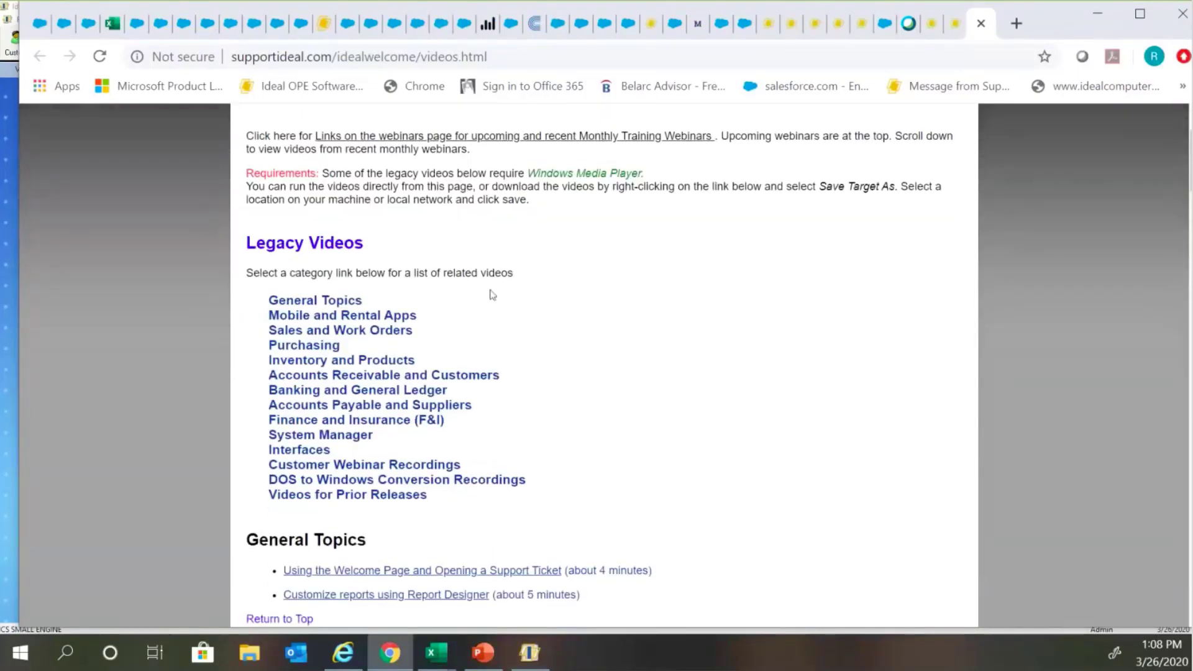
scroll(493, 294, "down", 4)
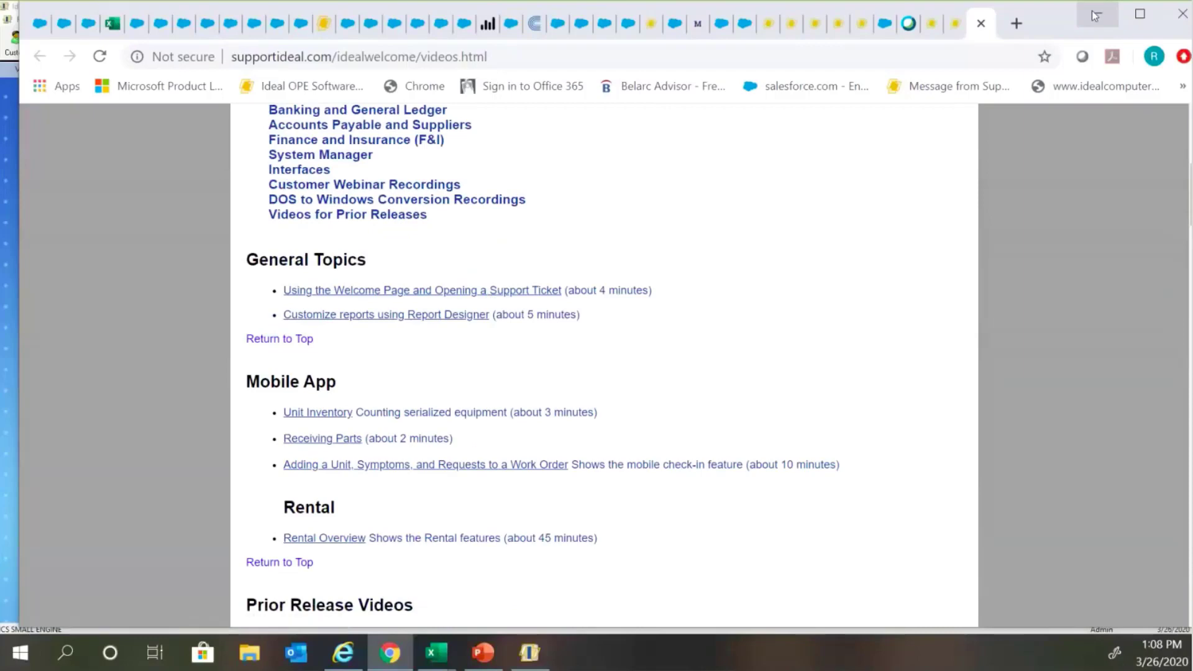
left_click(1095, 15)
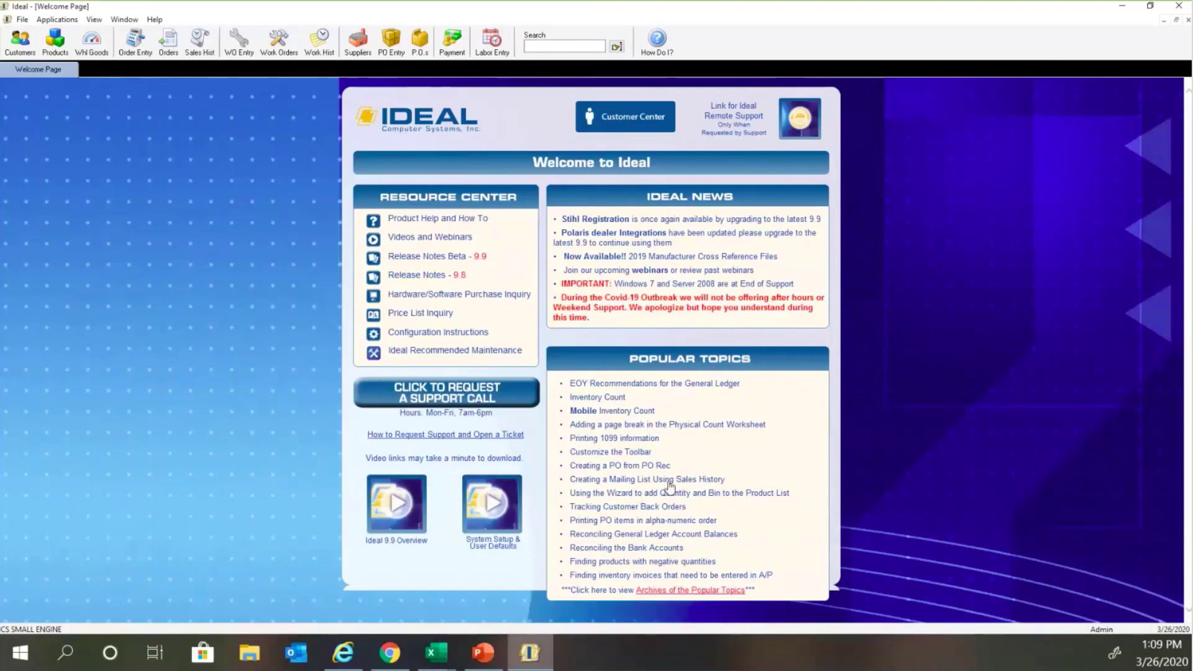
Open the archives of the Popular Topics, view the Work Orders topics, and return to the Ideal Welcome Page.
left_click(679, 591)
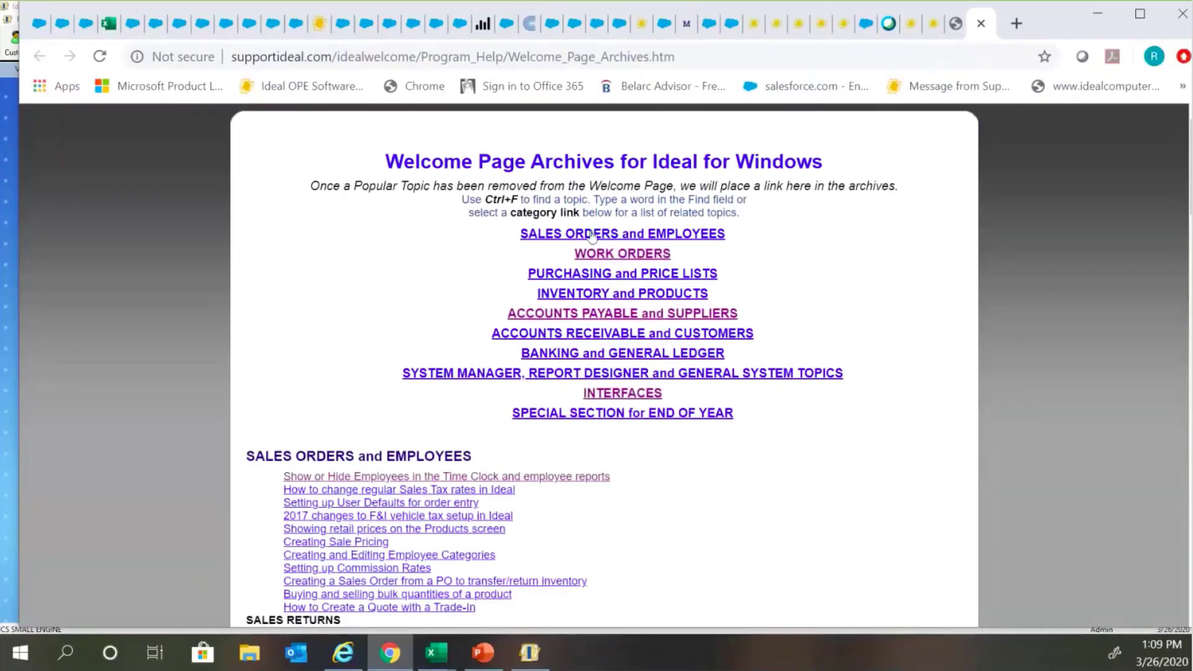
left_click(628, 259)
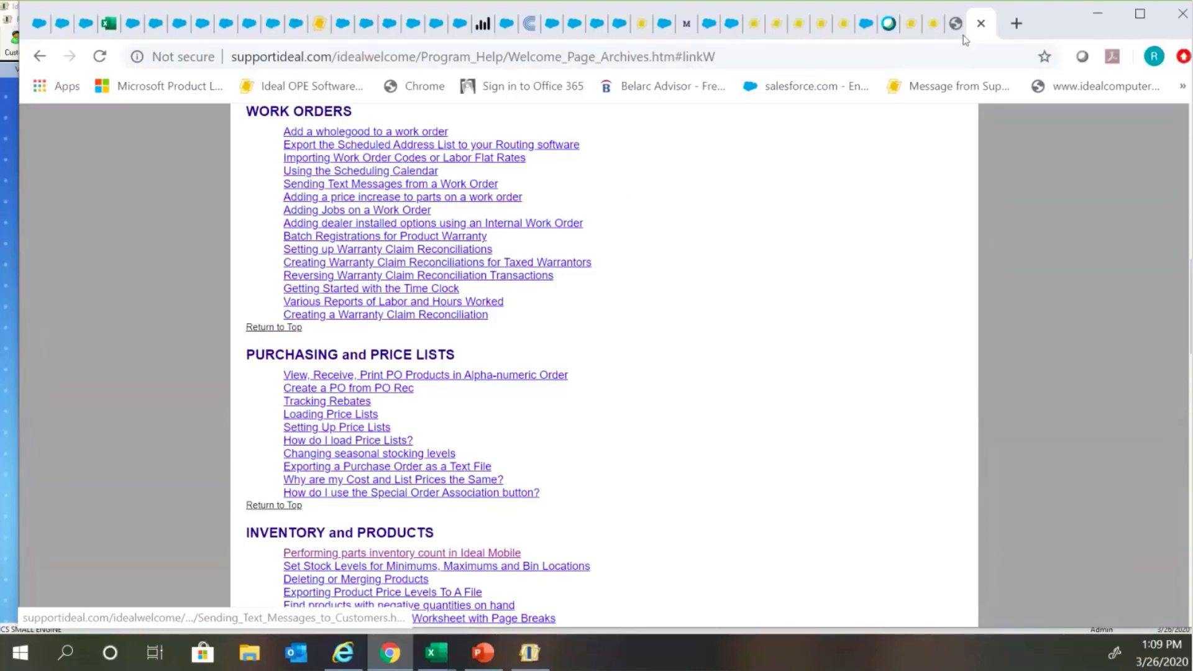
left_click(981, 23)
left_click(1093, 15)
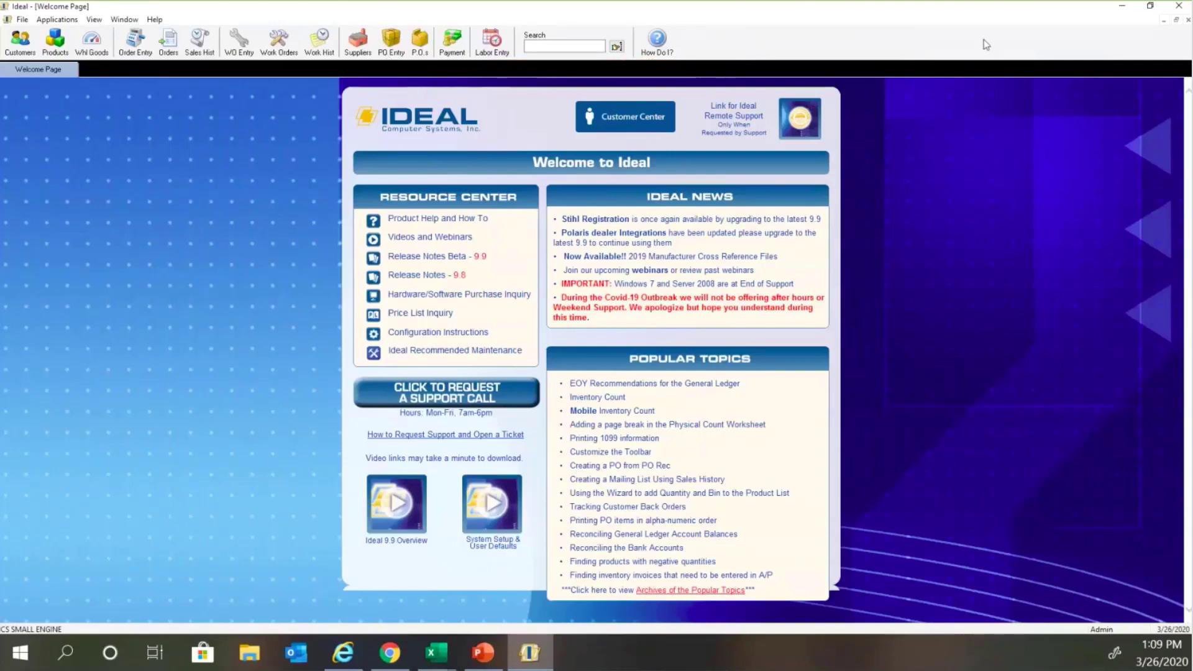
Check the options for customizing the toolbar buttons and dismiss them.
right_click(800, 46)
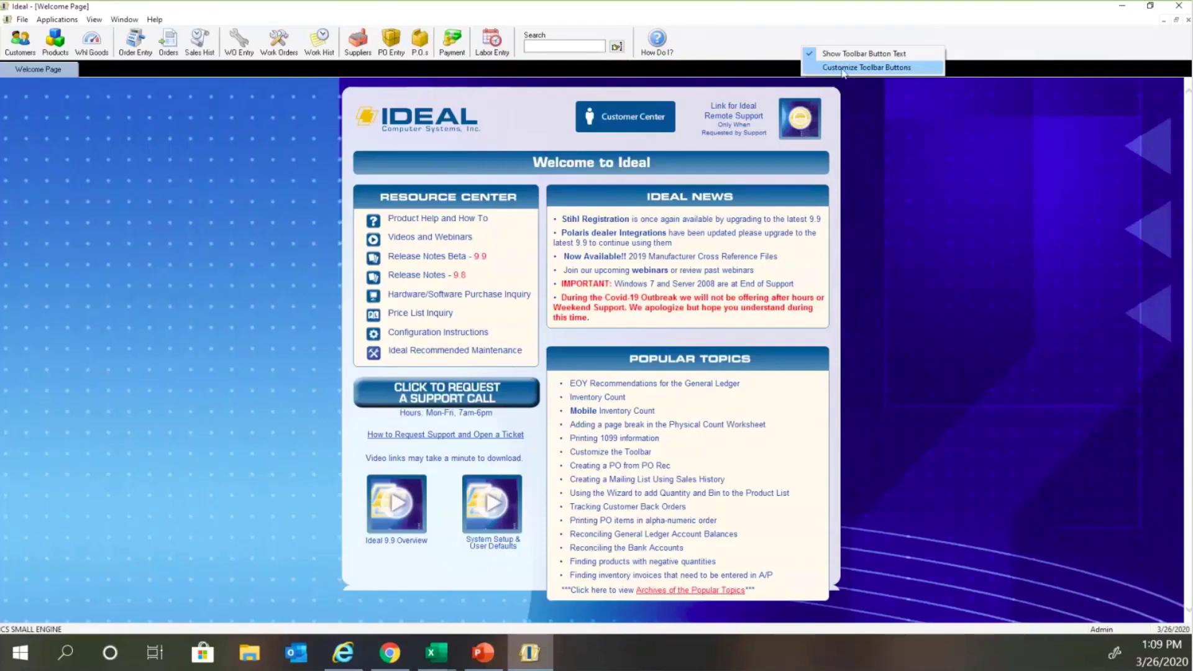
left_click(736, 42)
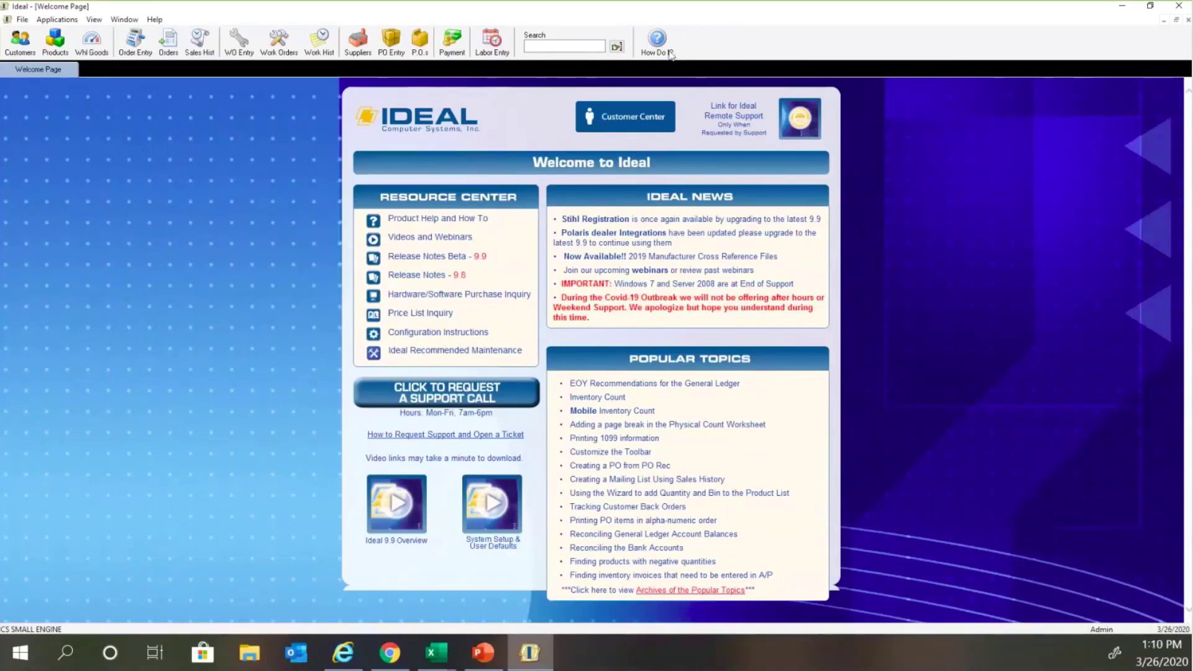
left_click(581, 47)
Open the customer list and search by Name for the first letters of the customer's last name.
left_click(20, 41)
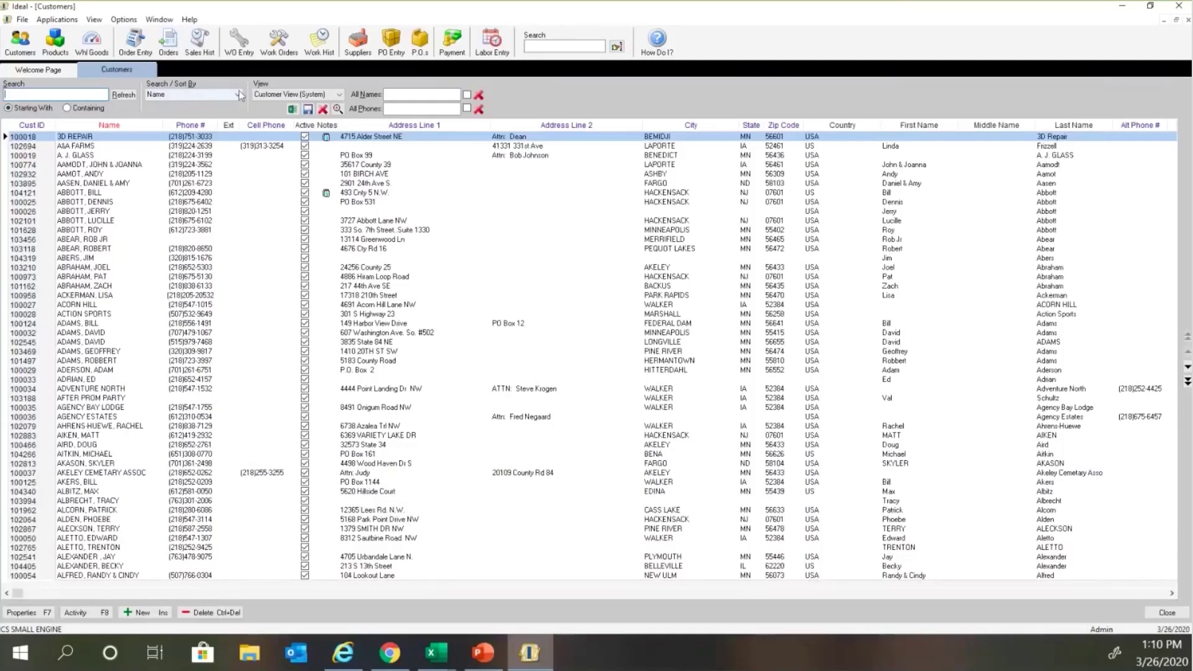
left_click(238, 95)
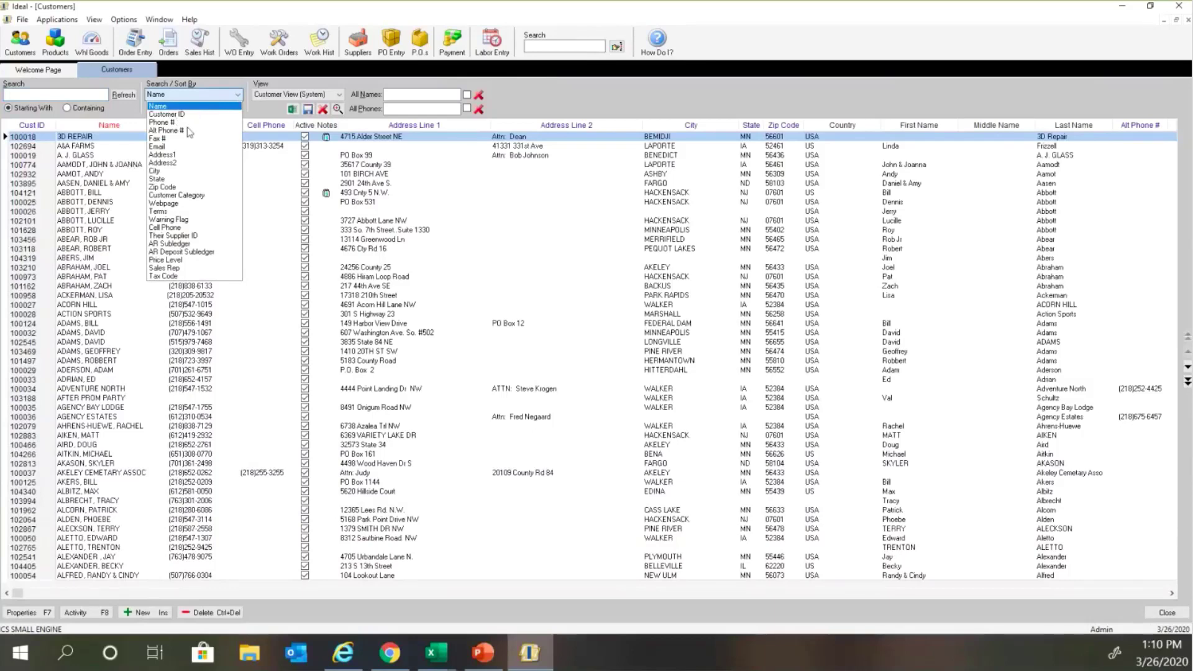
left_click(25, 91)
left_click(25, 92)
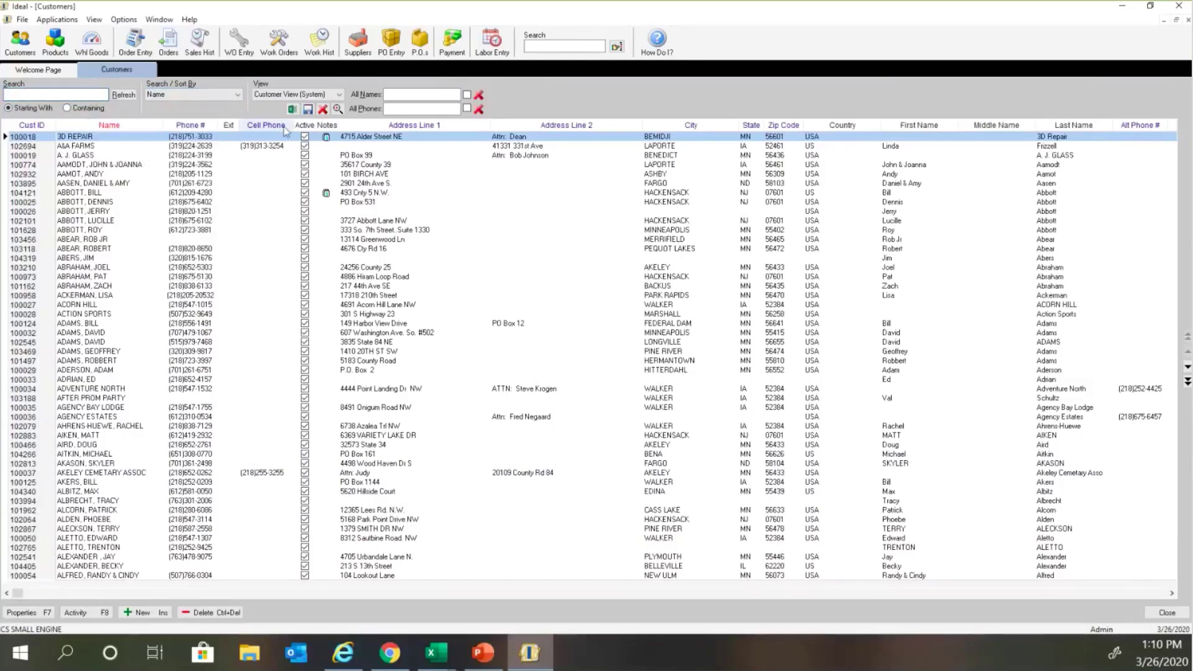
type("B")
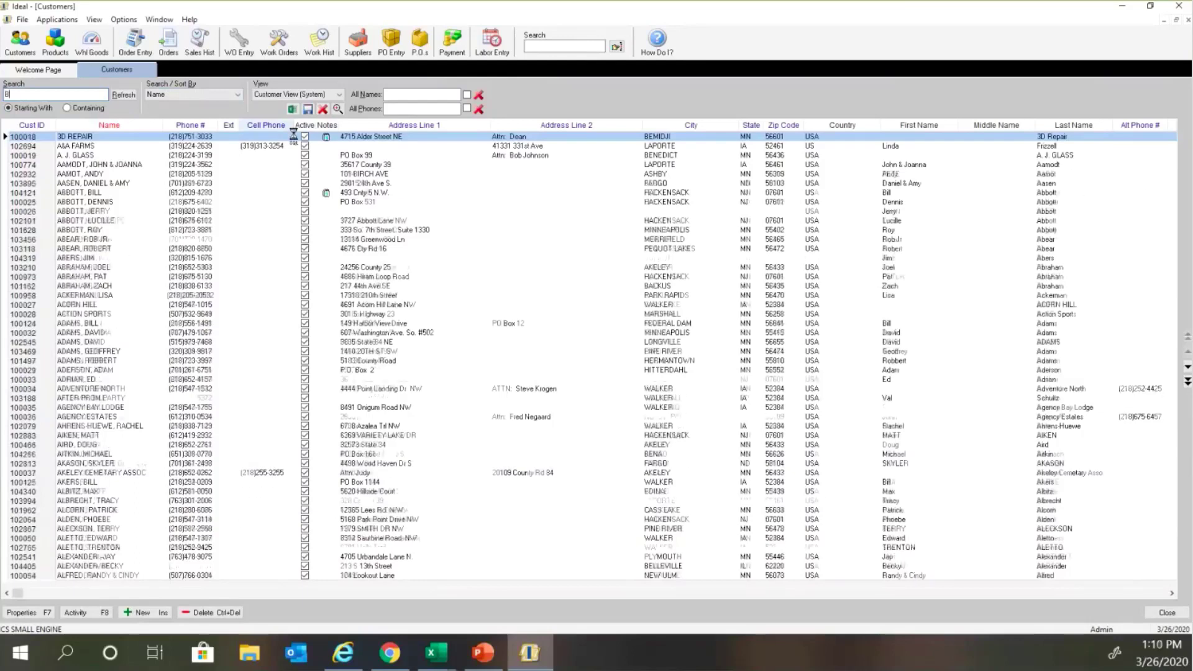
type("AUMGA")
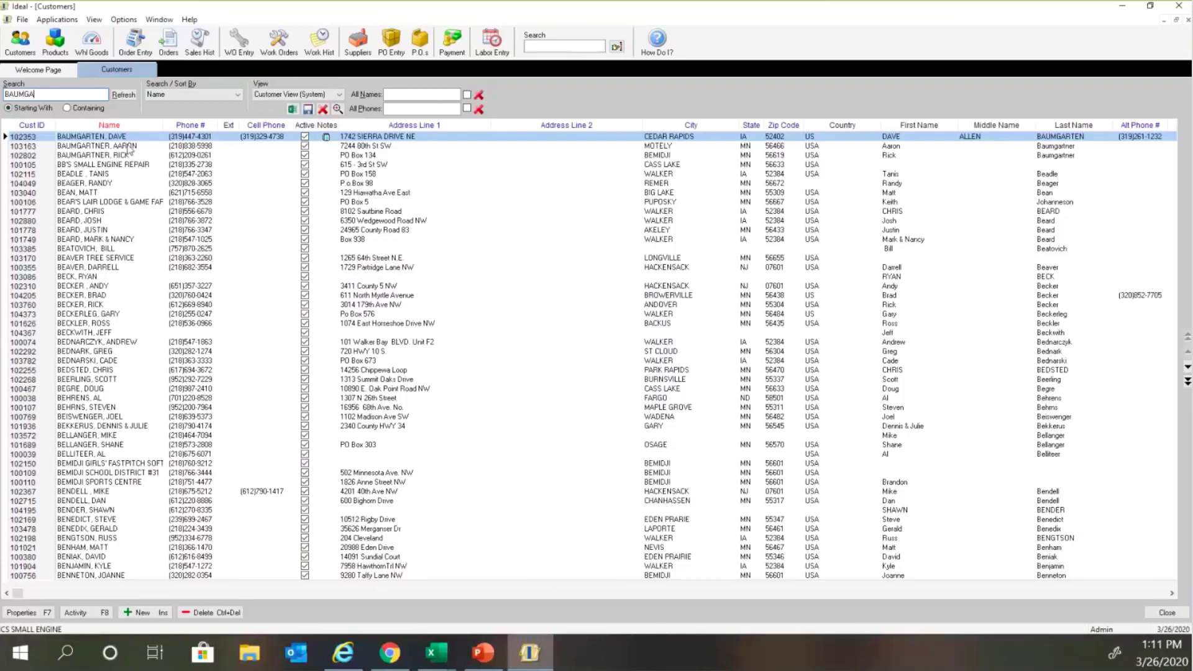
Open the properties of the first matching customer and review the general and additional details.
left_click(25, 613)
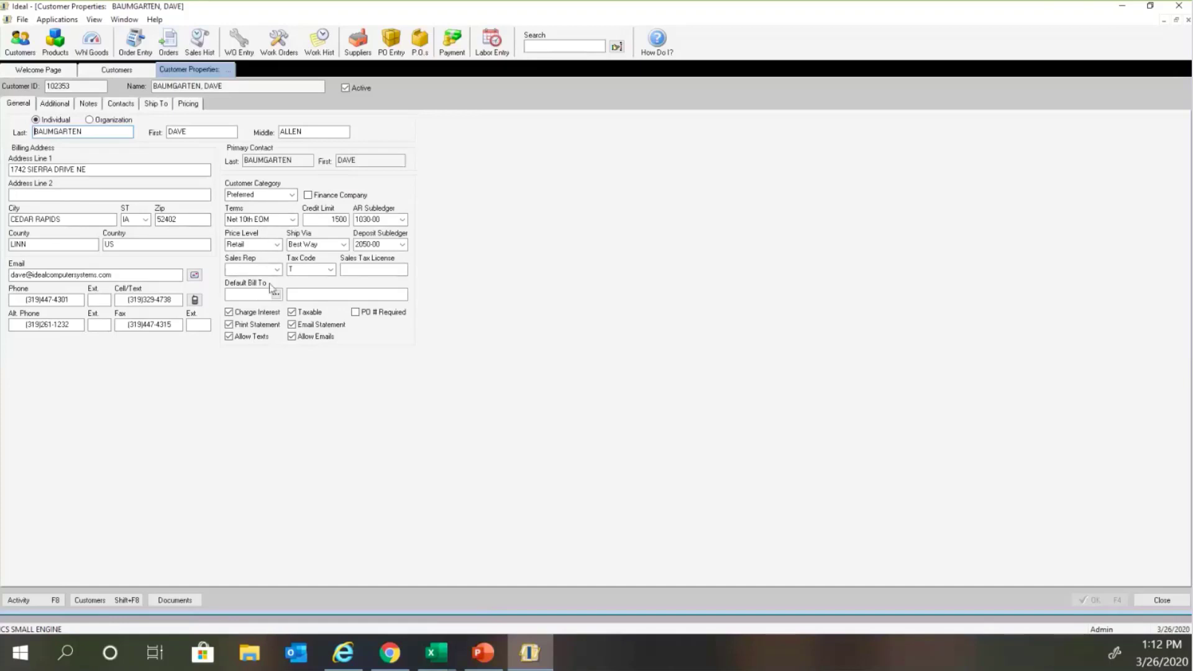
left_click(264, 268)
left_click(56, 103)
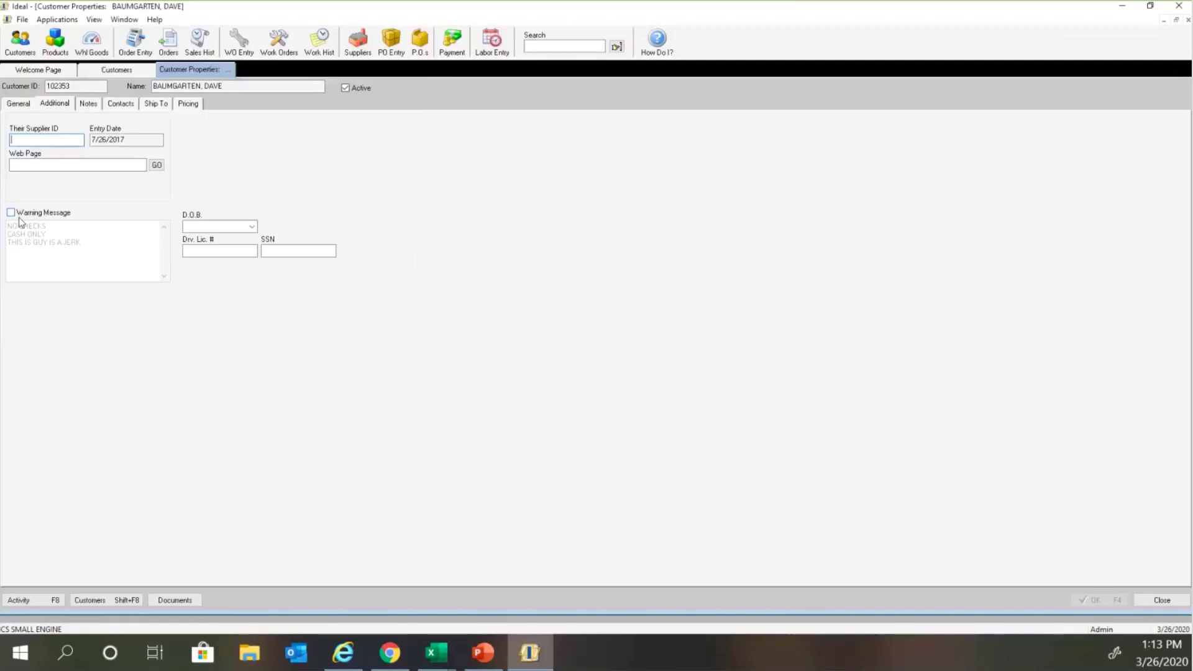
Add a new timestamp to the customer's notes.
left_click(88, 103)
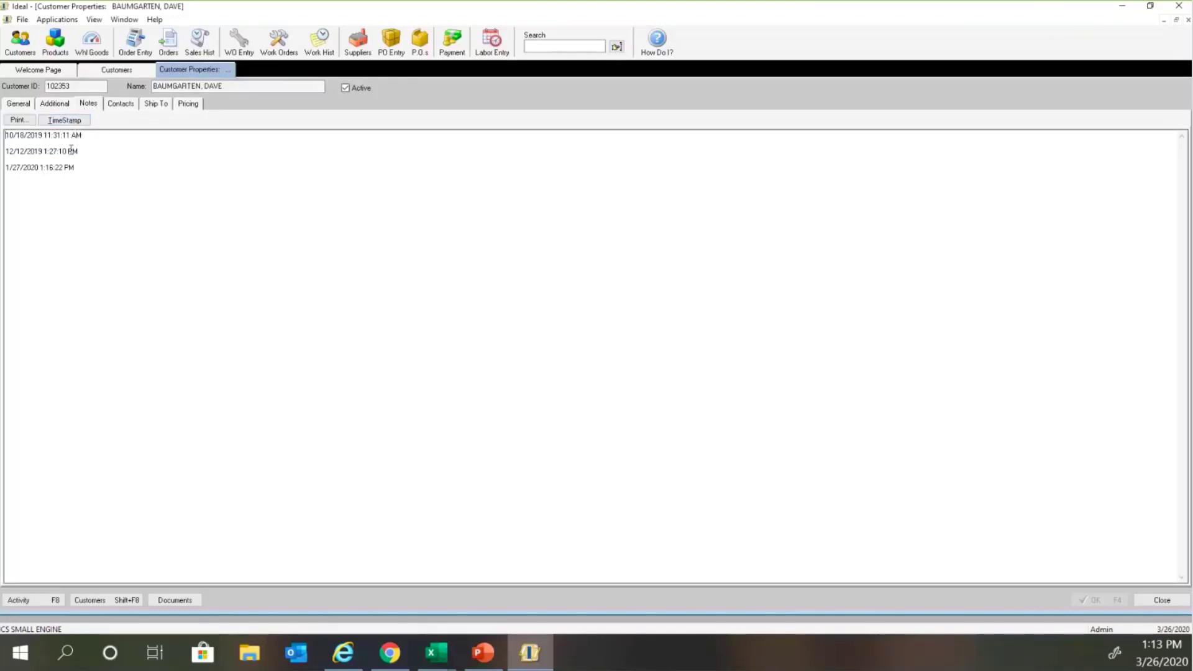
left_click(82, 121)
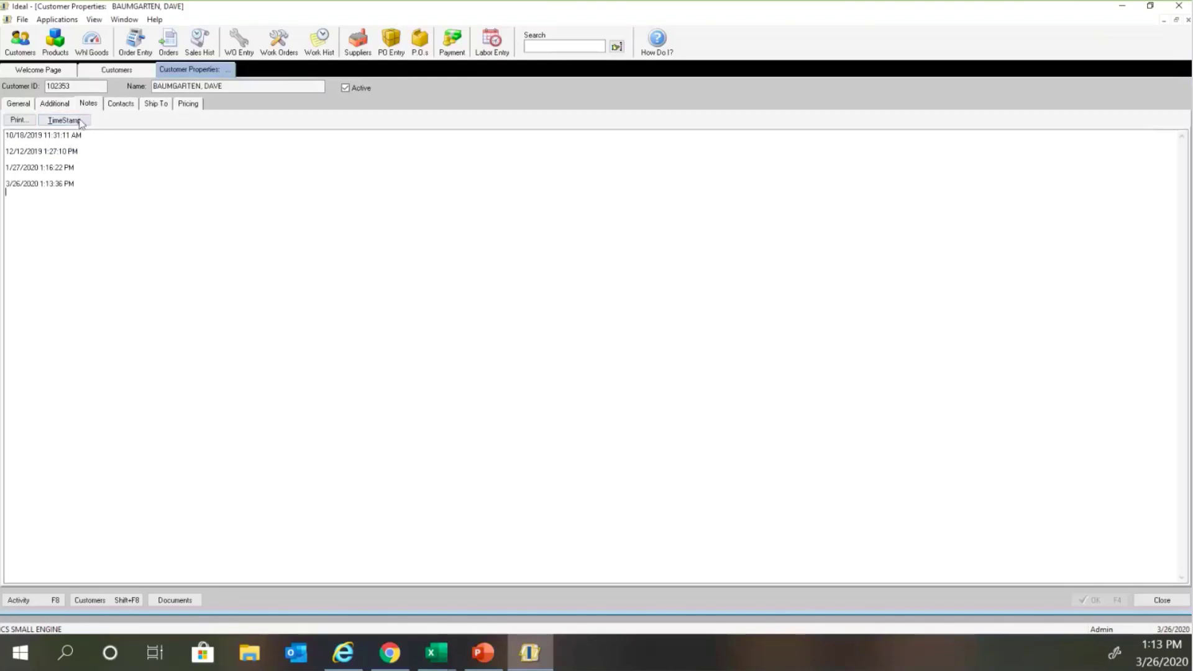
Review the customer's contacts, ship-to addresses and special pricing.
left_click(128, 105)
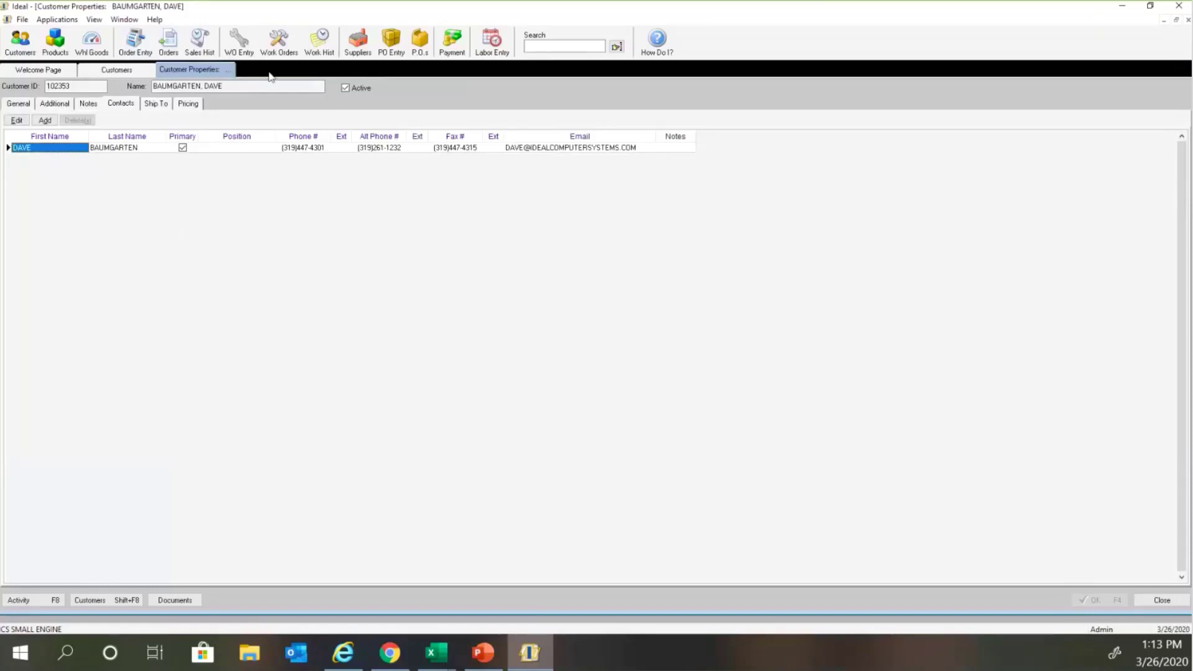
left_click(165, 104)
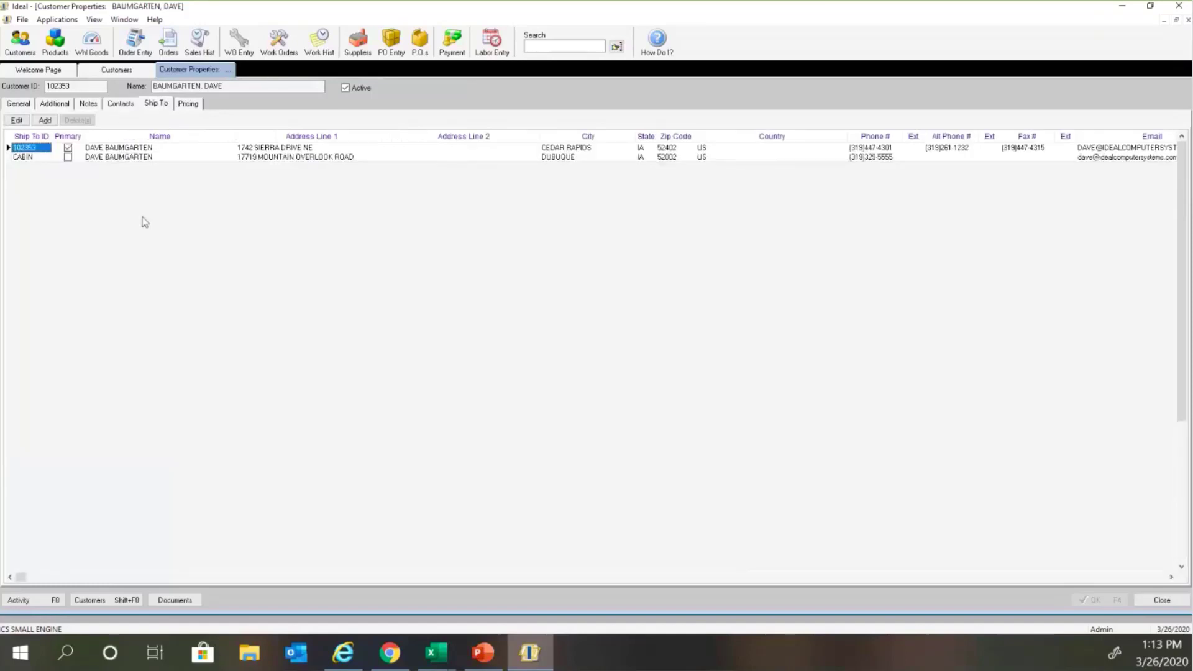
left_click(189, 104)
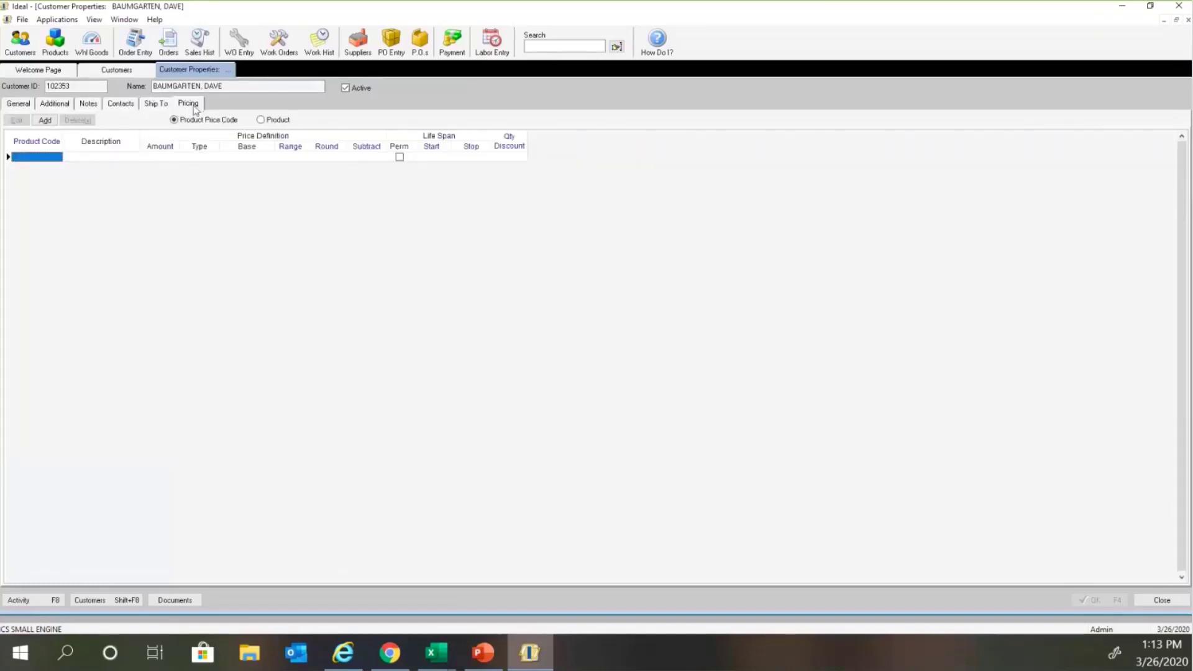
Examine the type and base level options for a new customer pricing entry, and close the customer's properties without completing it.
left_click(45, 121)
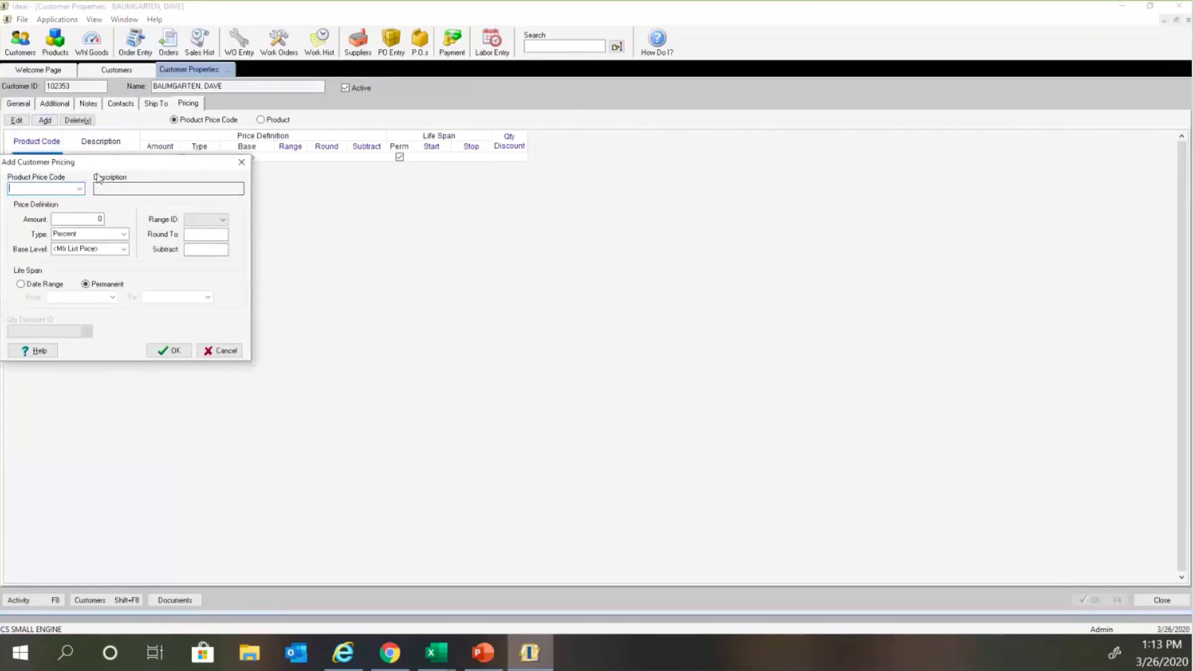
left_click(123, 234)
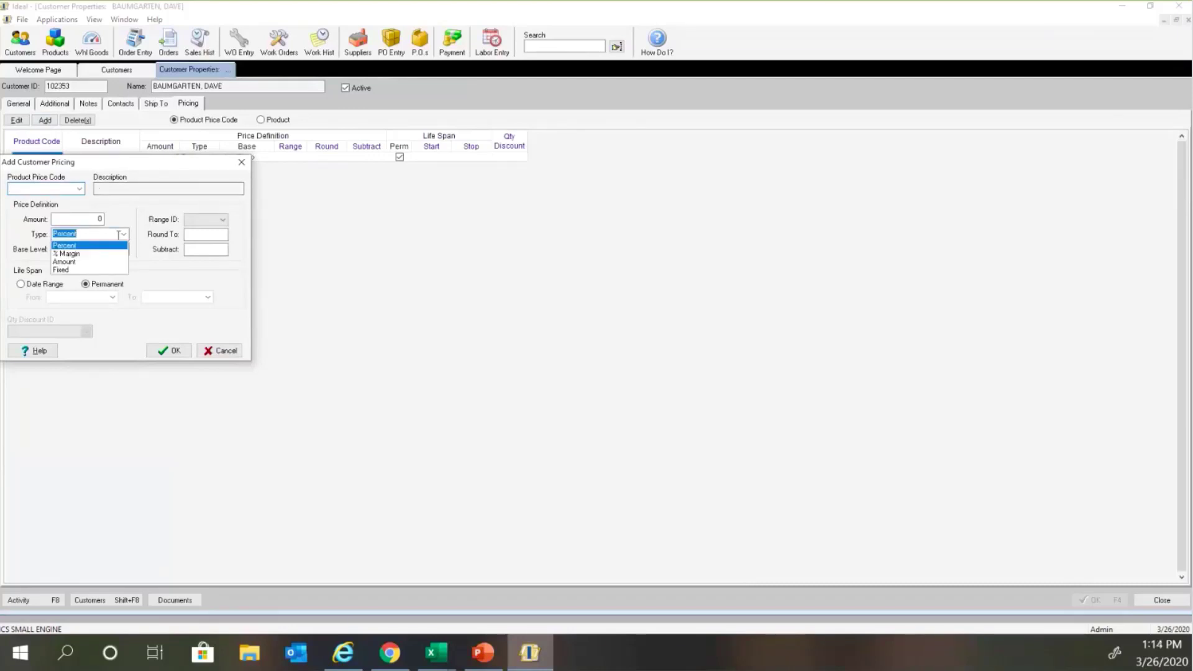
left_click(87, 245)
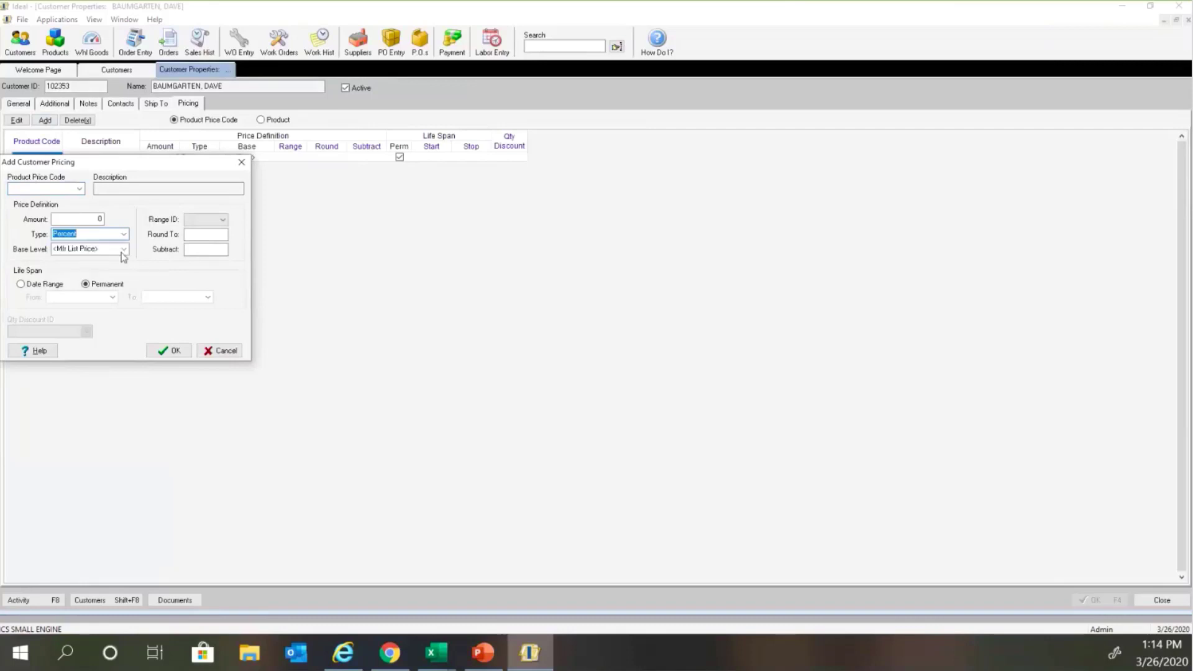
left_click(124, 249)
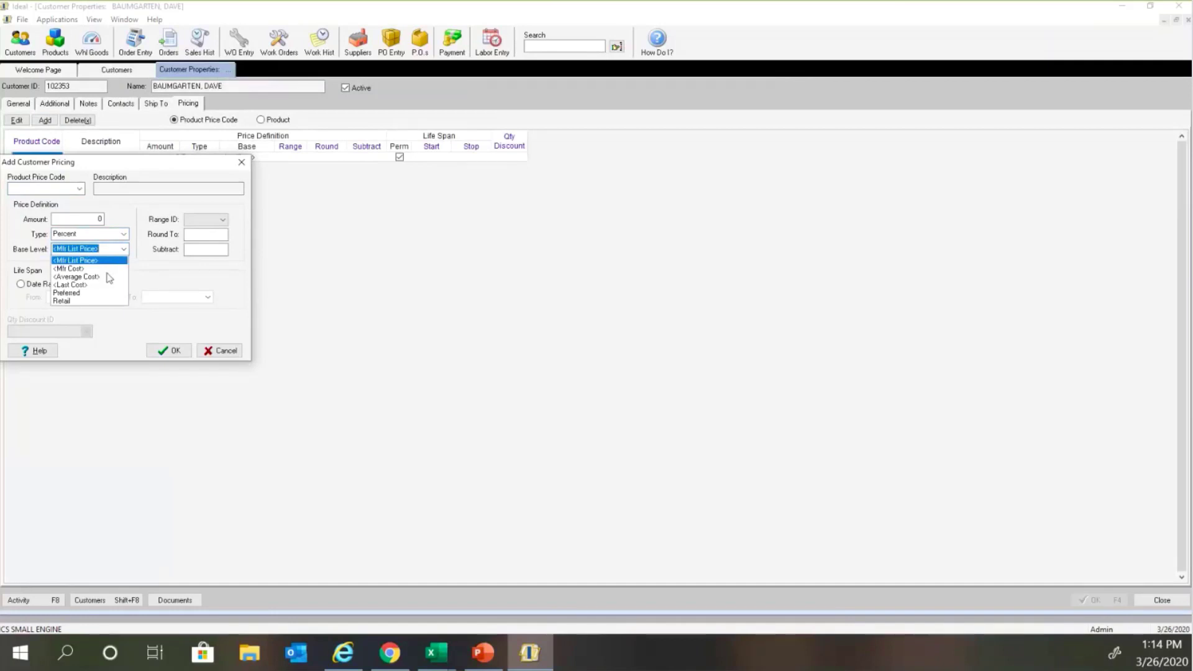
left_click(151, 263)
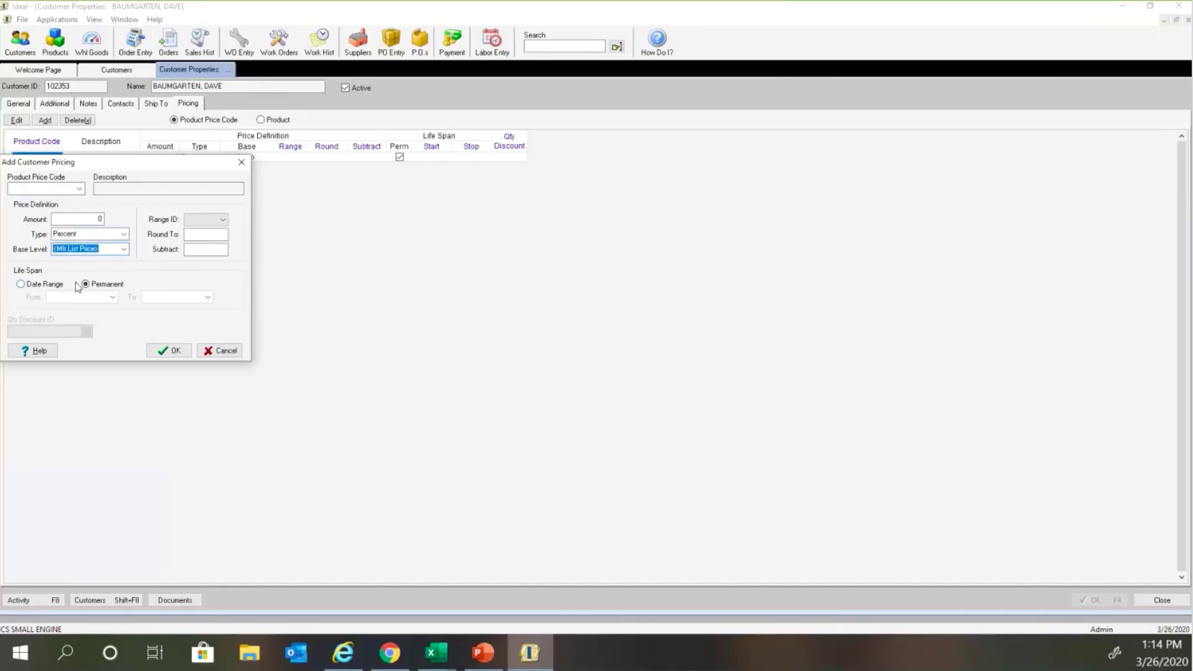
left_click(242, 162)
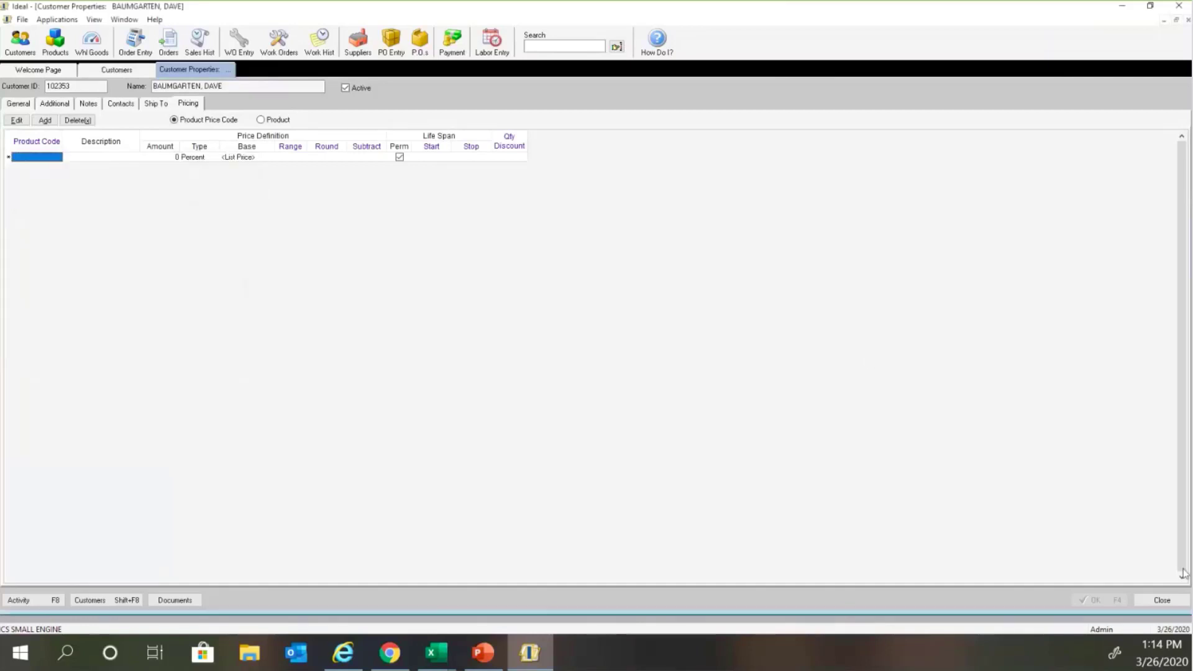
left_click(1169, 606)
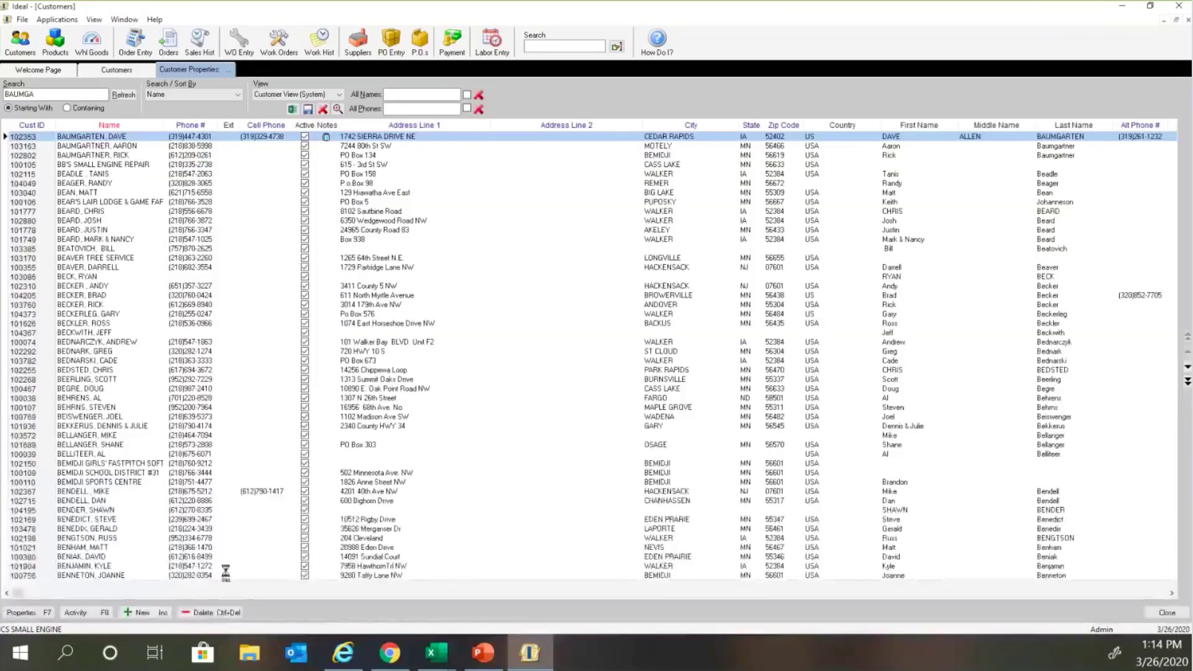
Open the selected customer's activity and view the payment entry form, closing it without recording a payment.
left_click(95, 612)
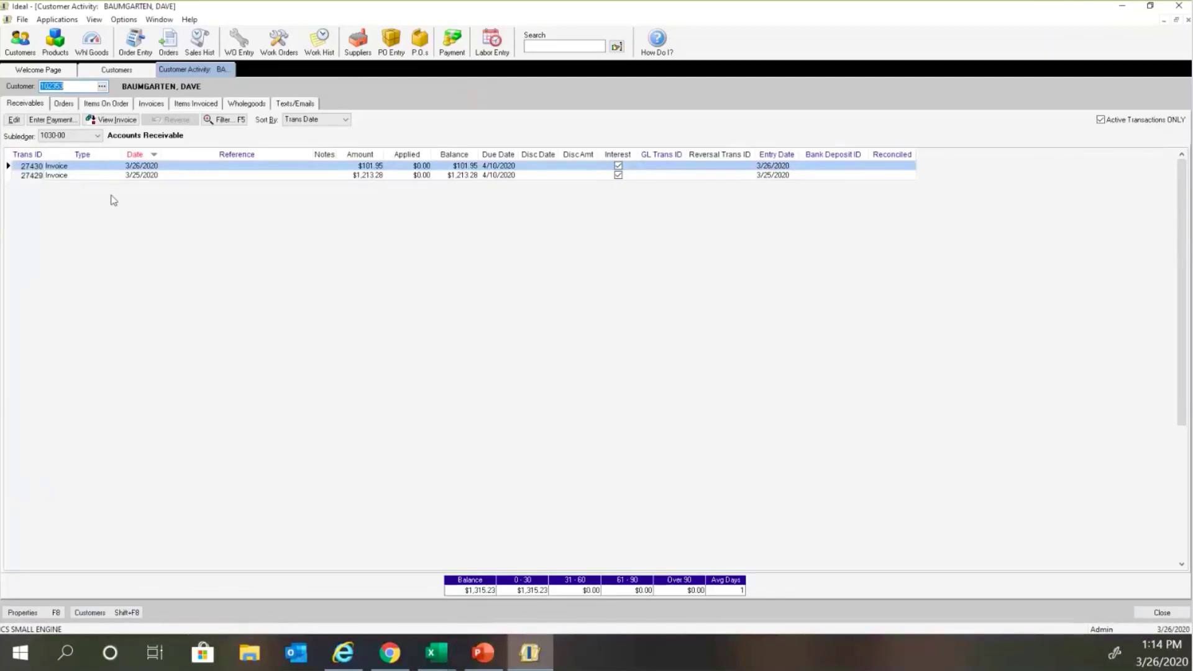
left_click(52, 119)
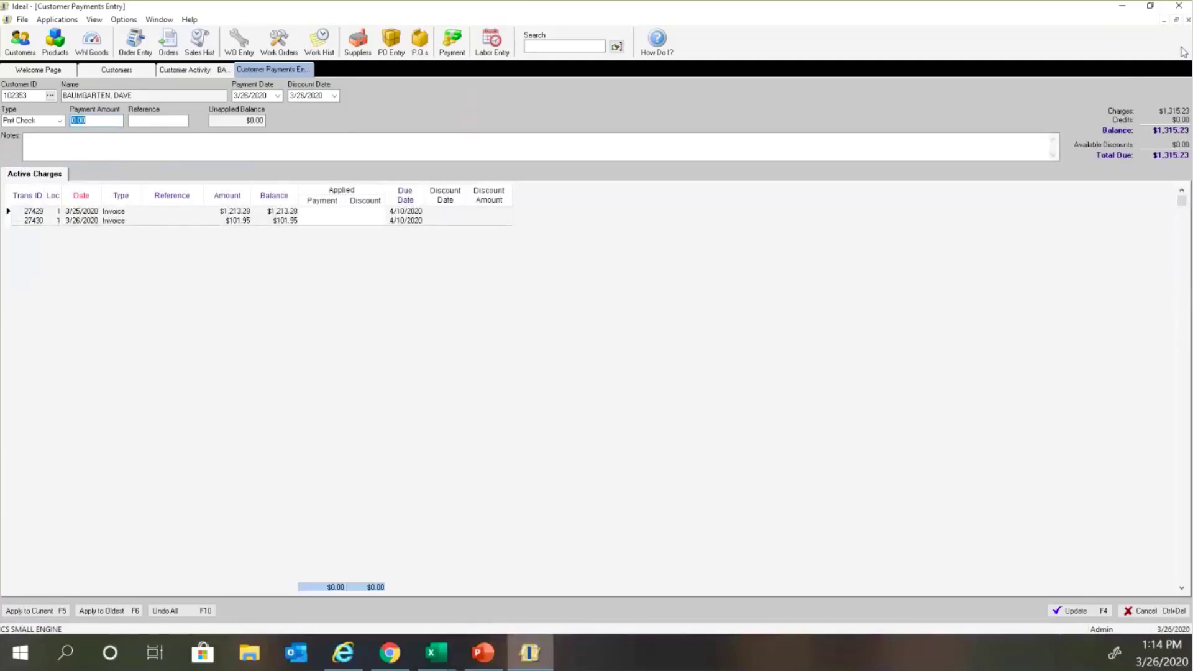
left_click(1187, 20)
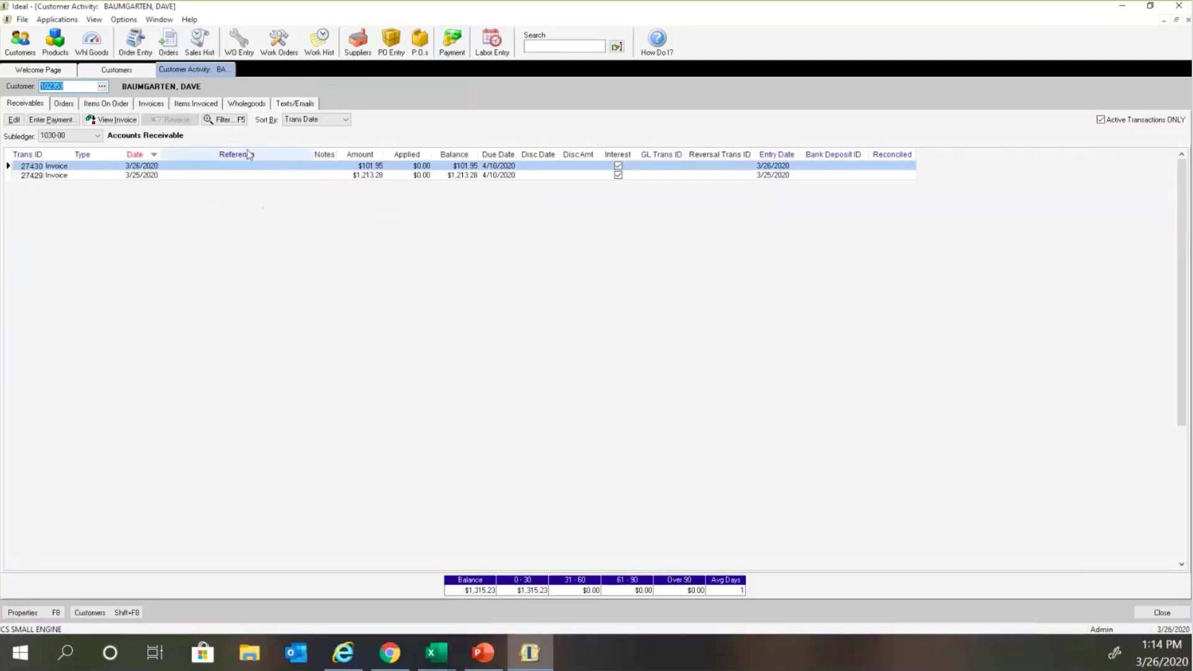
Examine the filter criteria and sort options for the customer's receivables without changing them.
left_click(240, 119)
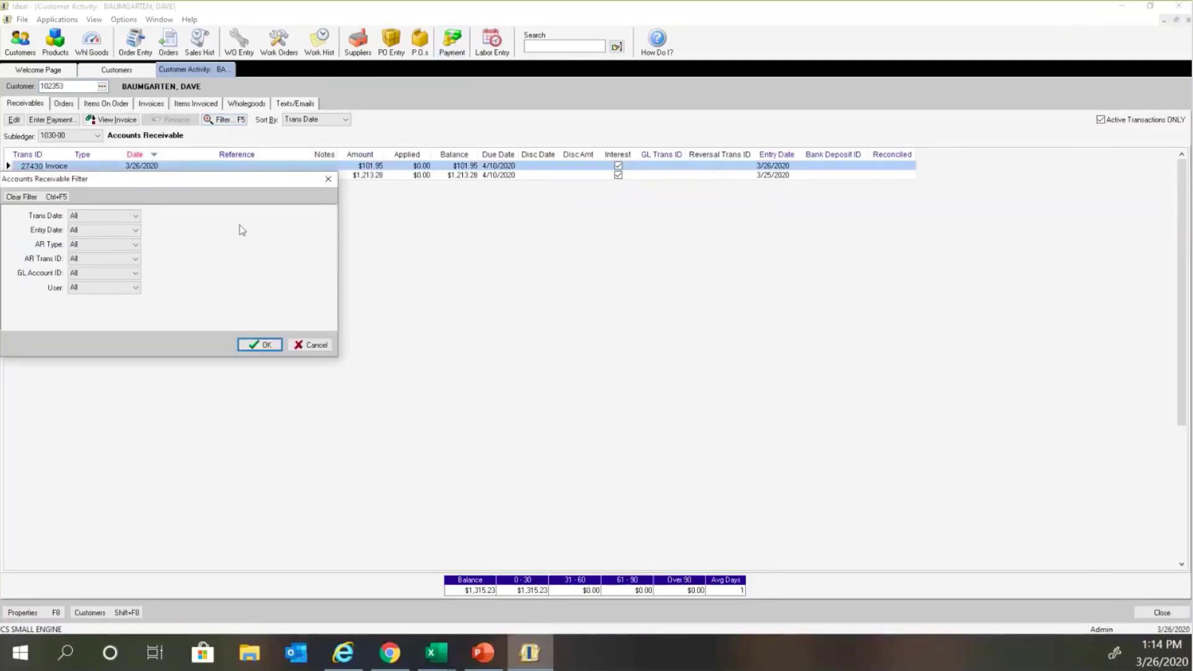
left_click(328, 180)
left_click(343, 123)
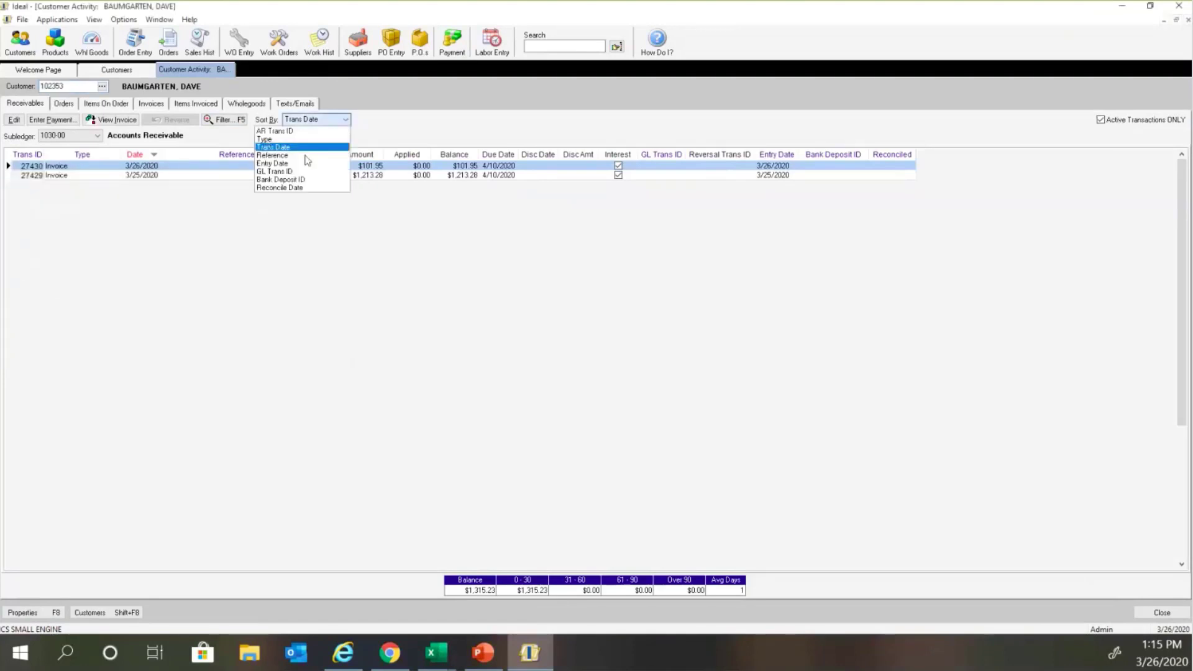
left_click(380, 270)
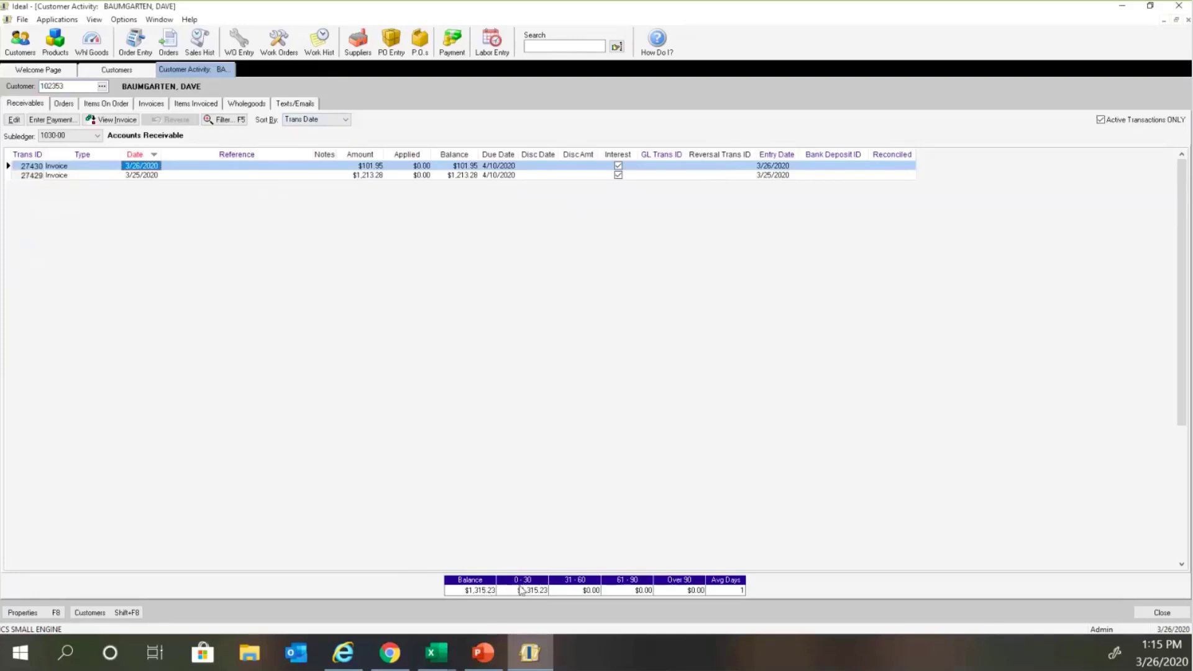
Show the customer's orders and examine their filter criteria and sort options without changing them.
left_click(64, 104)
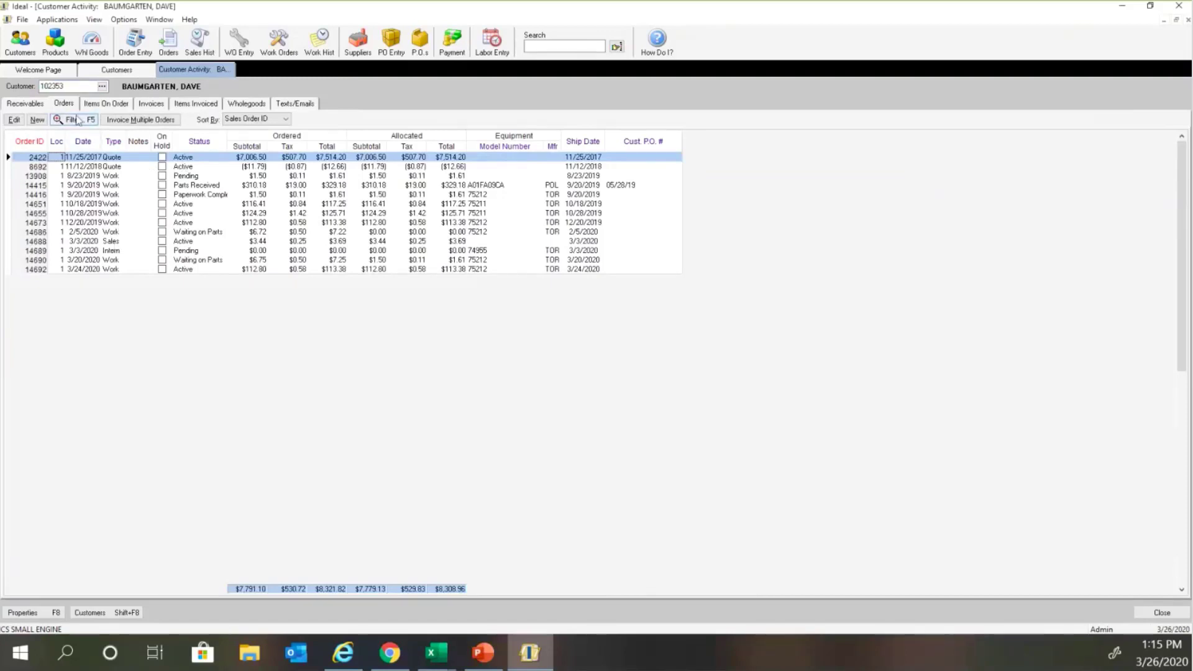
key("F5")
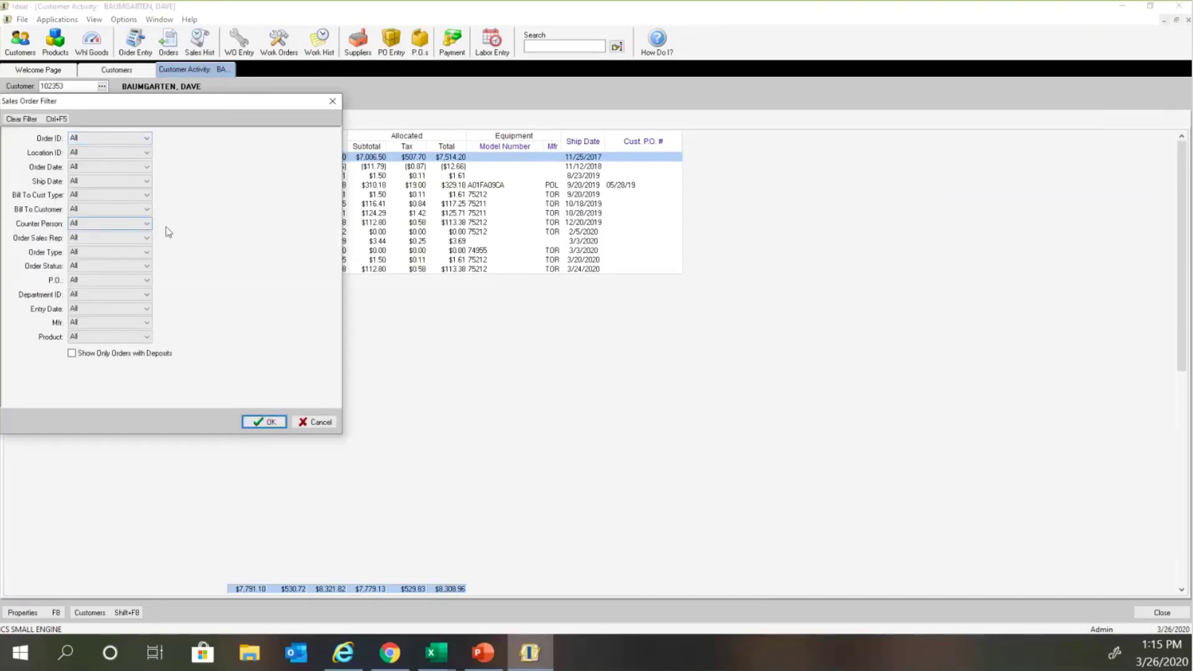
left_click(333, 99)
left_click(277, 119)
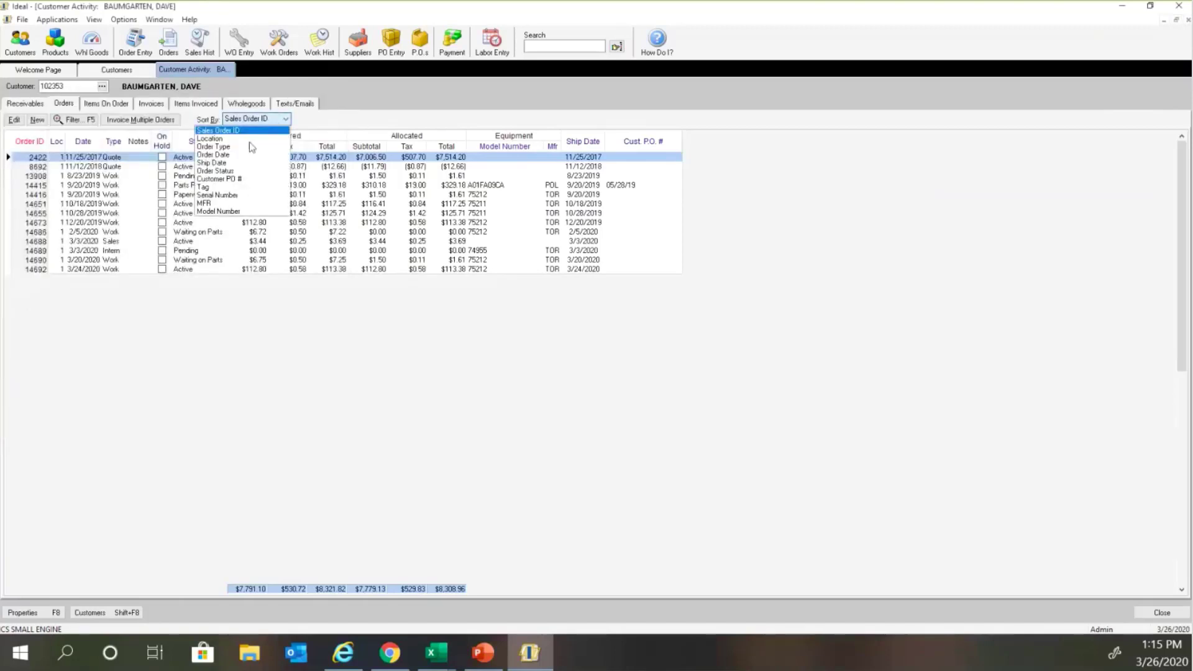
left_click(193, 119)
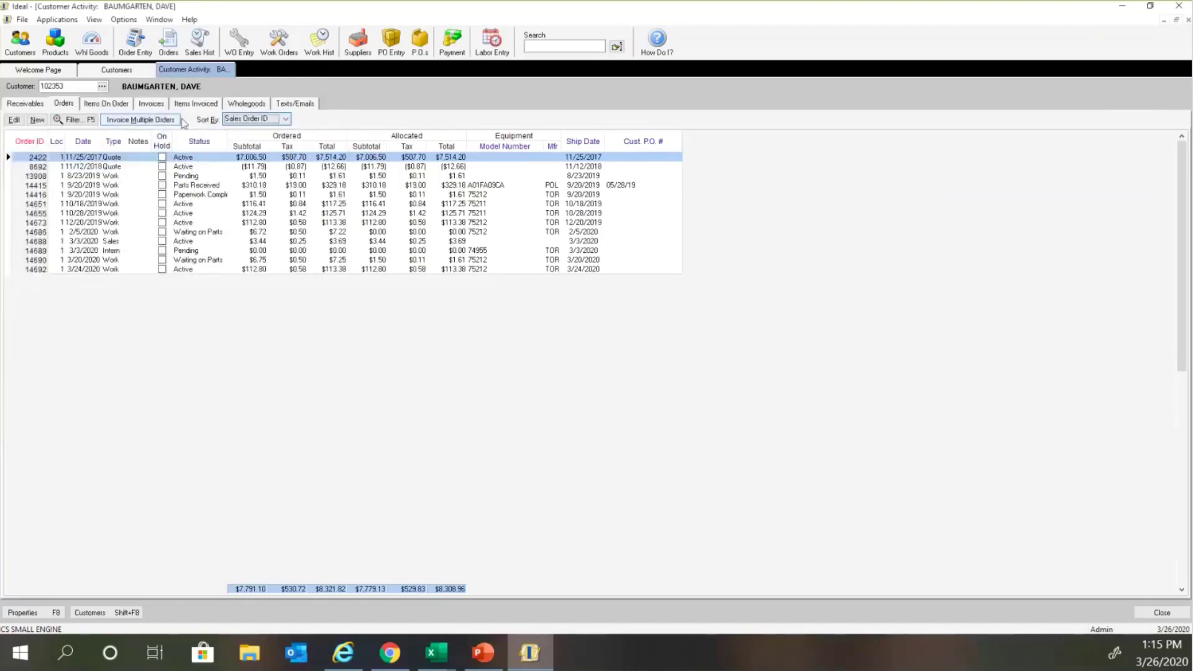
Review the customer's items on order and invoices, checking the payments and sales tax of the most recent invoice before closing it.
left_click(116, 105)
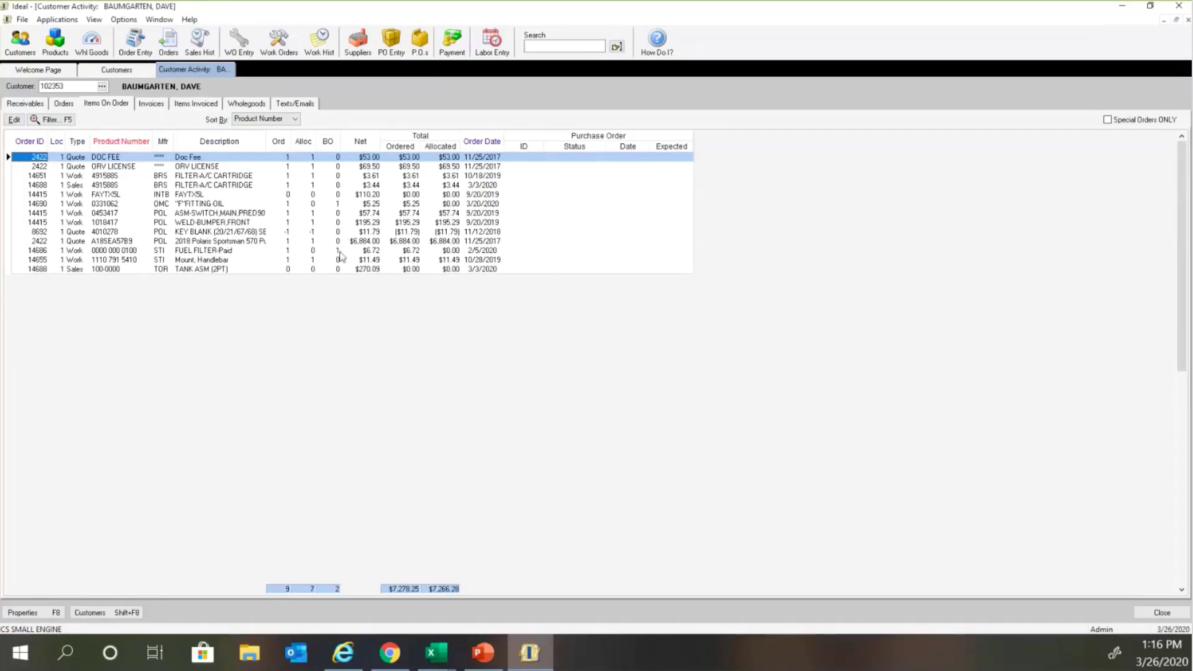
left_click(157, 106)
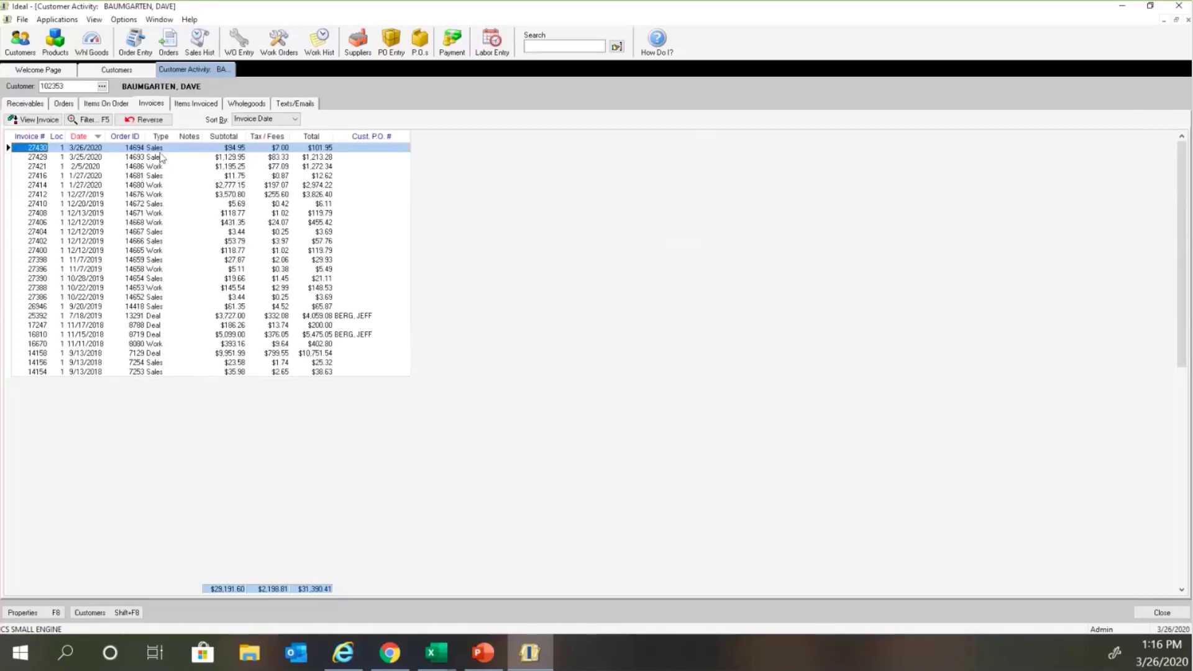
double_click(133, 156)
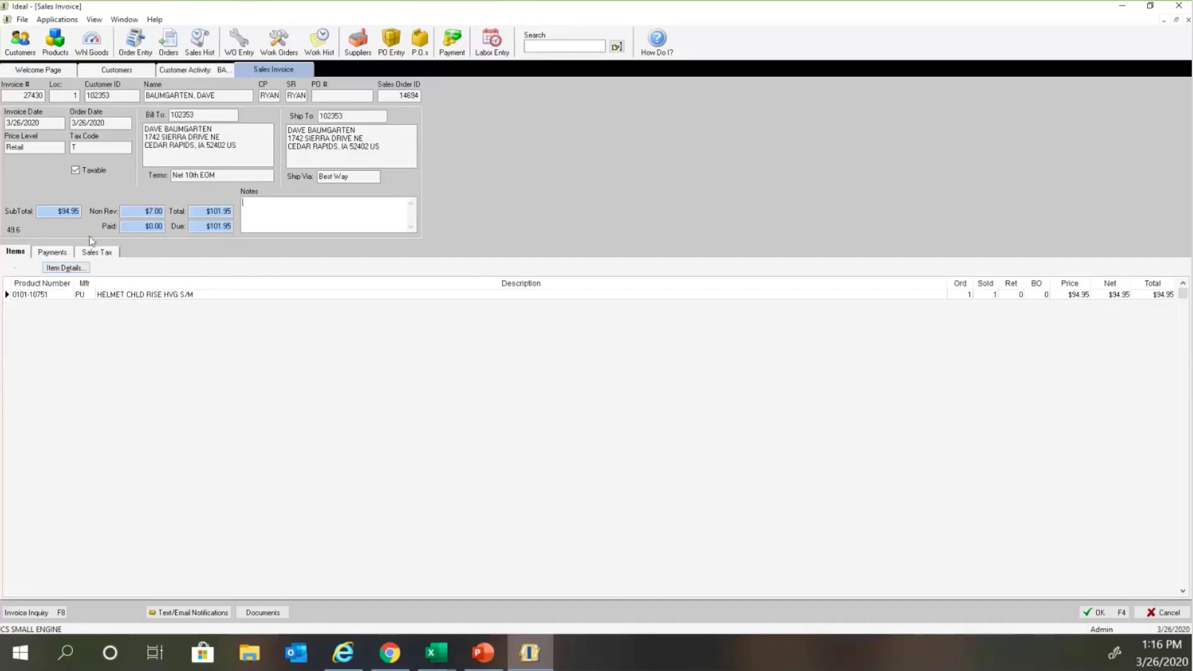
left_click(53, 254)
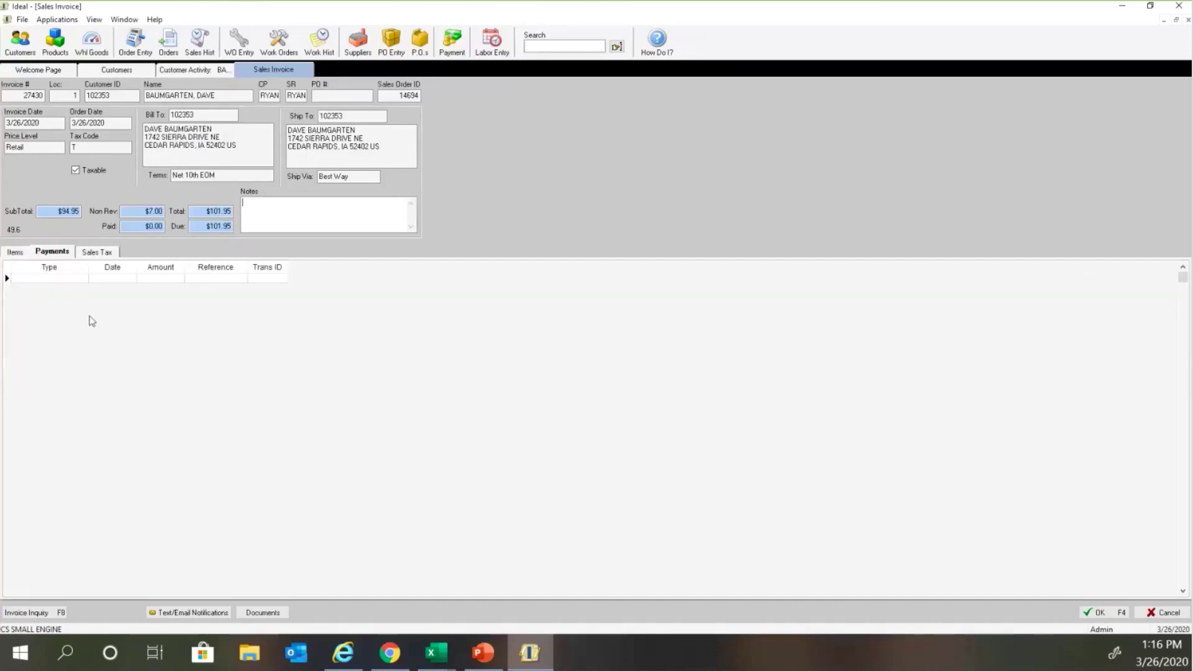
left_click(101, 252)
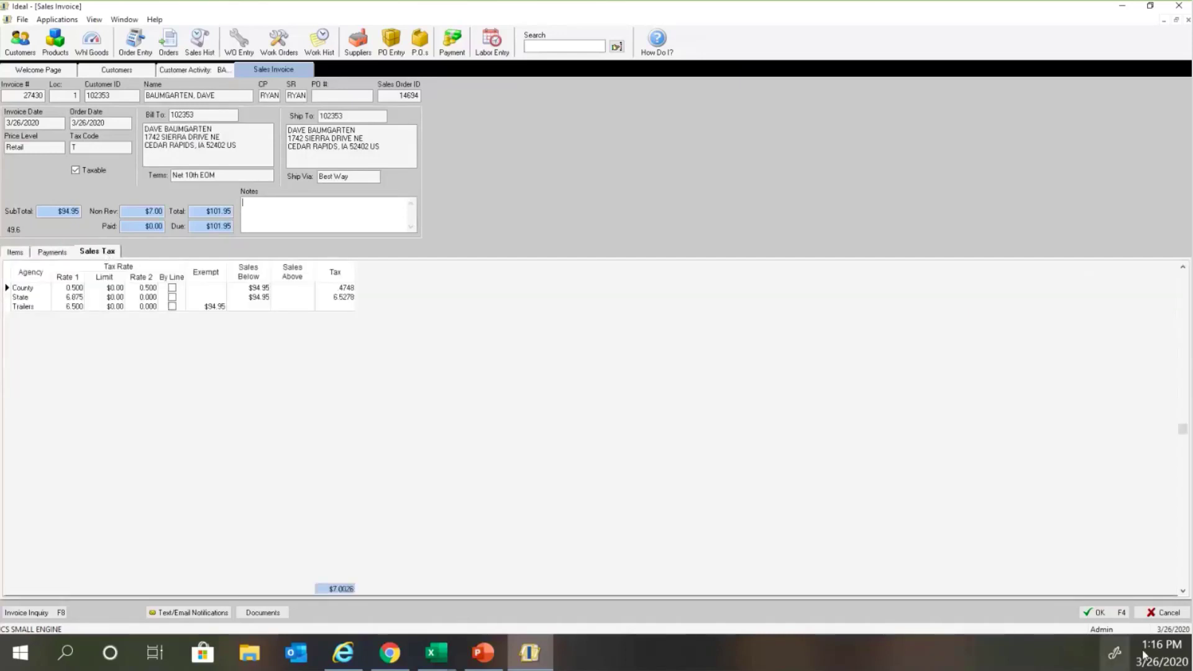
left_click(1159, 615)
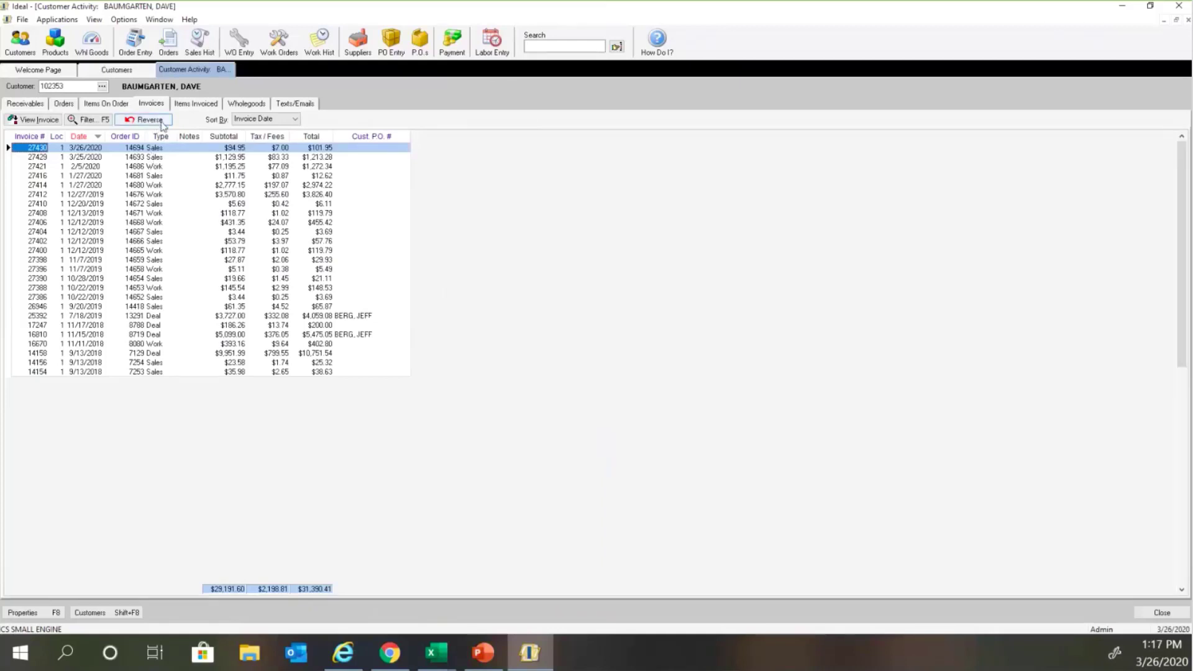
Show the customer's invoiced items and examine their filter criteria and sort options without changing them.
left_click(206, 104)
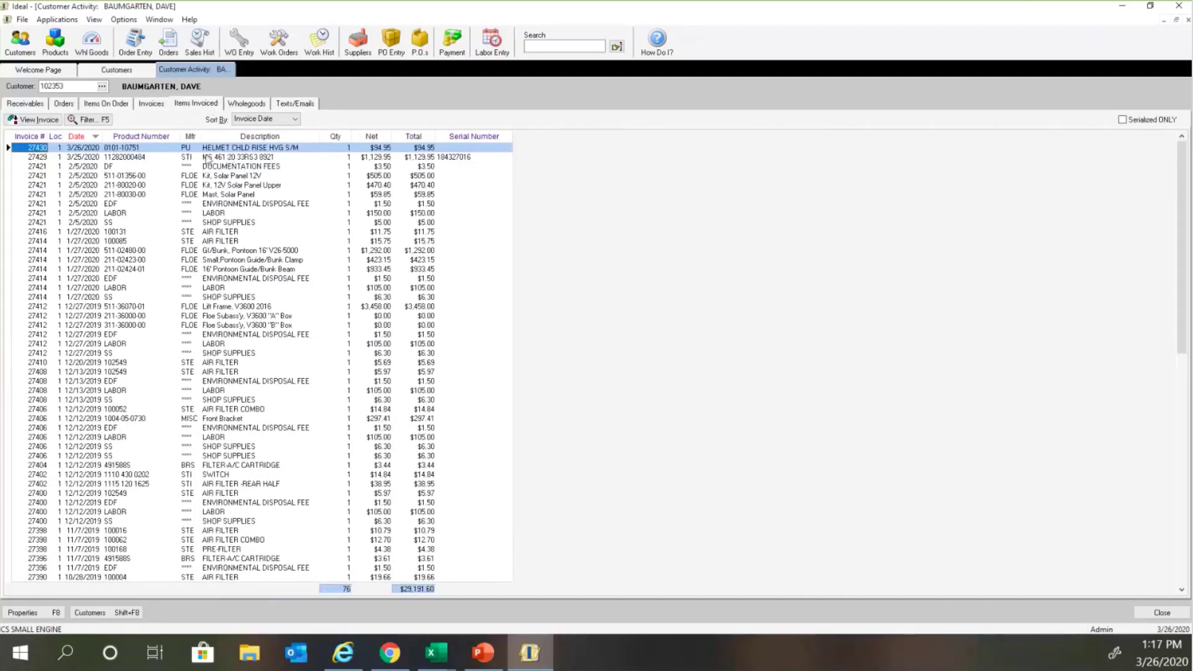
left_click(87, 119)
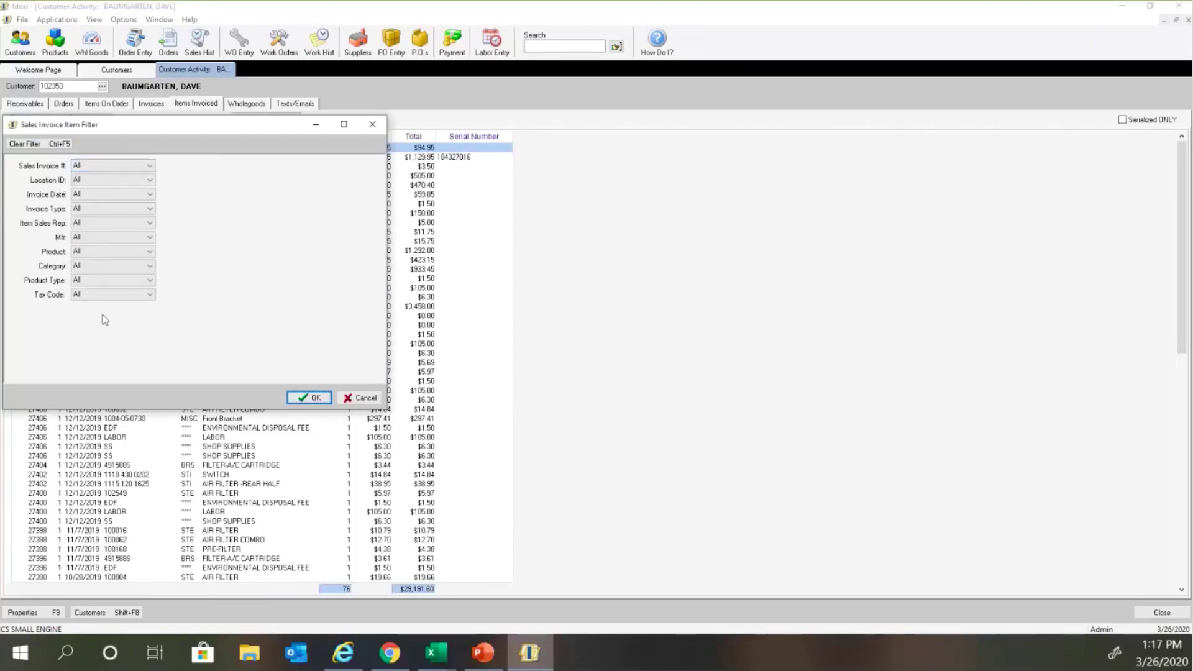
left_click(372, 125)
left_click(294, 119)
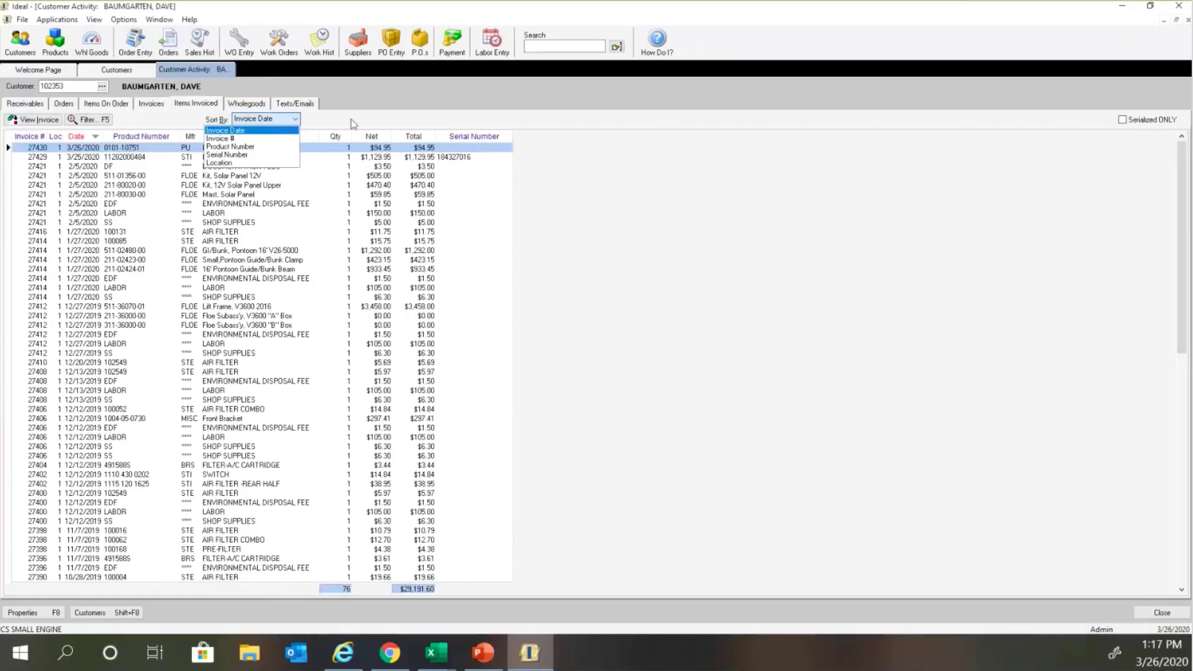
left_click(324, 166)
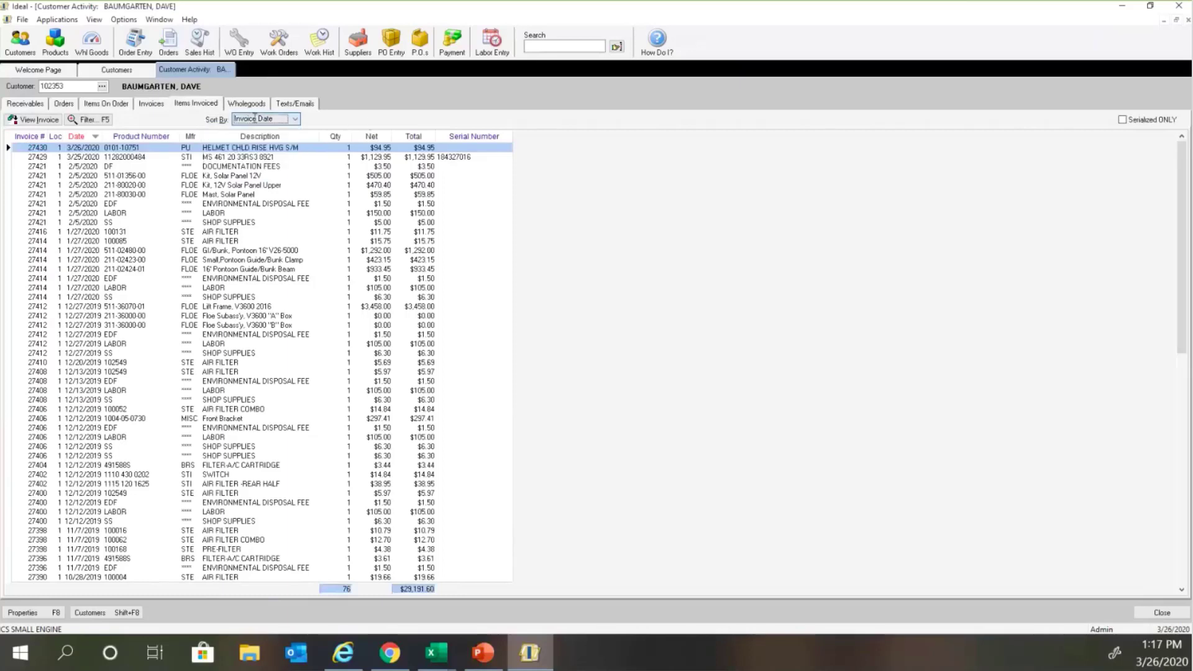
Review the customer's wholegoods and text/email history, and close the customer activity and the customer list.
left_click(247, 103)
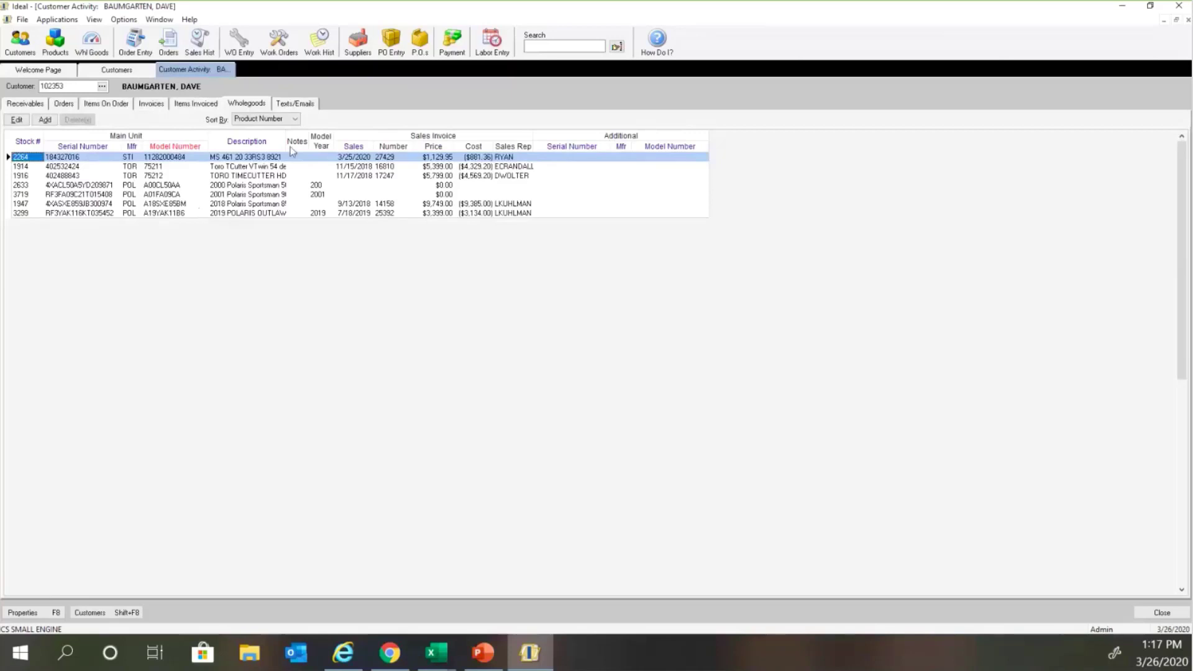
left_click(296, 104)
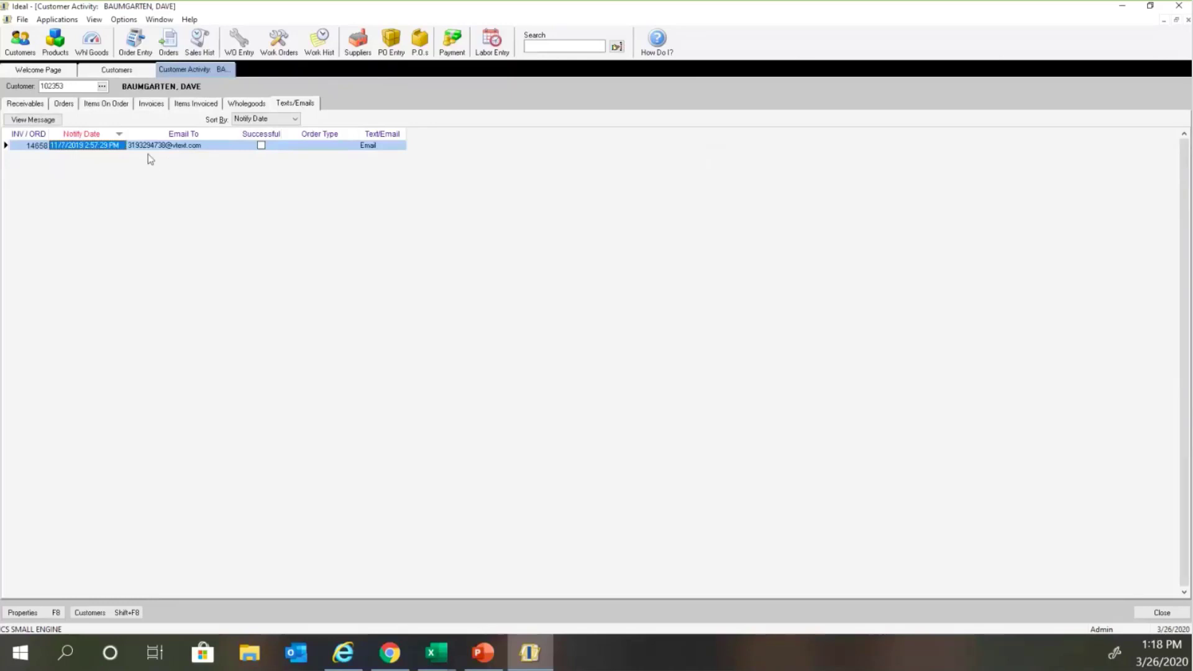
left_click(50, 120)
left_click(1159, 613)
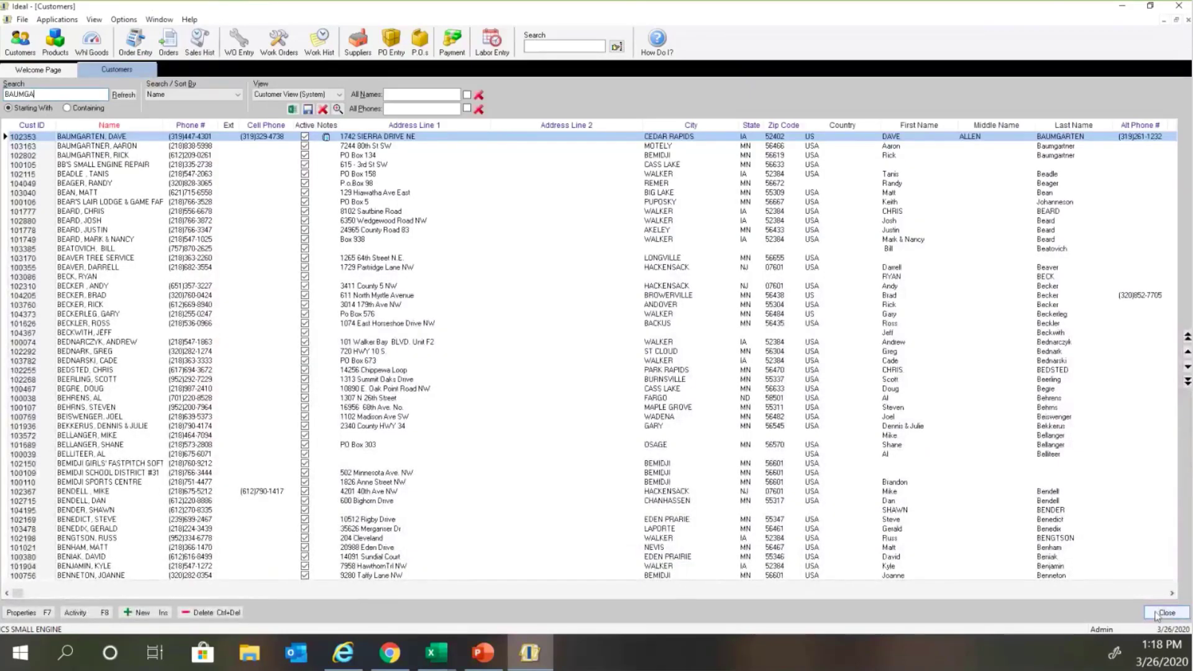
left_click(1157, 613)
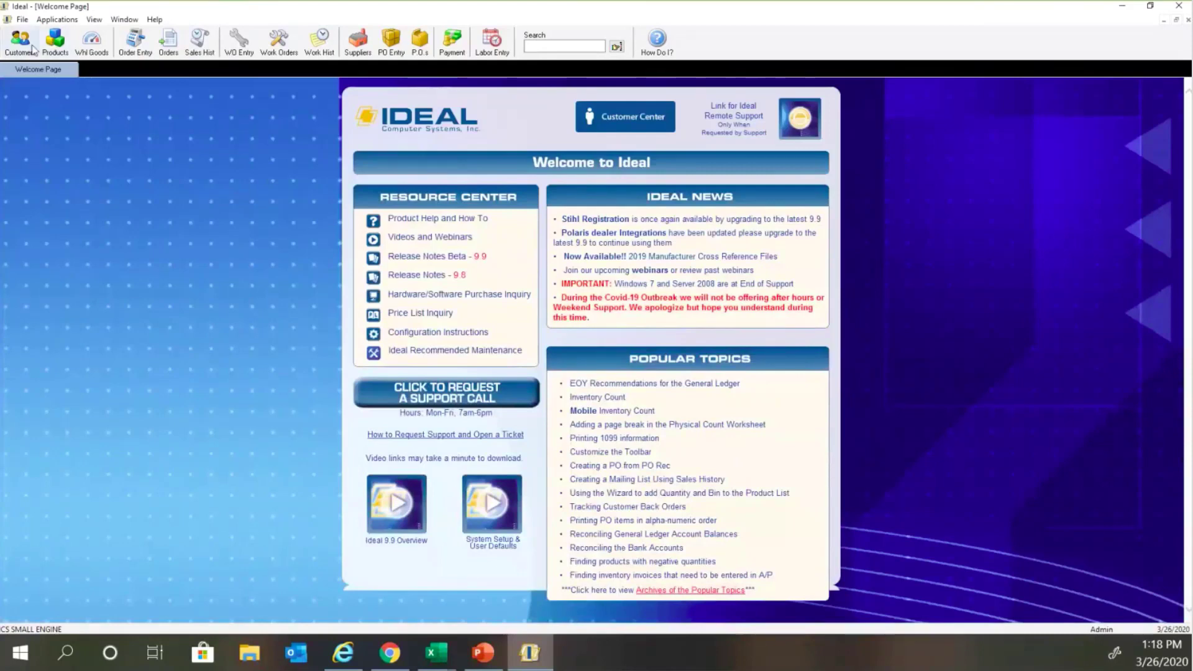
Open the product list and examine the fields available for searching and sorting, keeping Product Number.
left_click(55, 42)
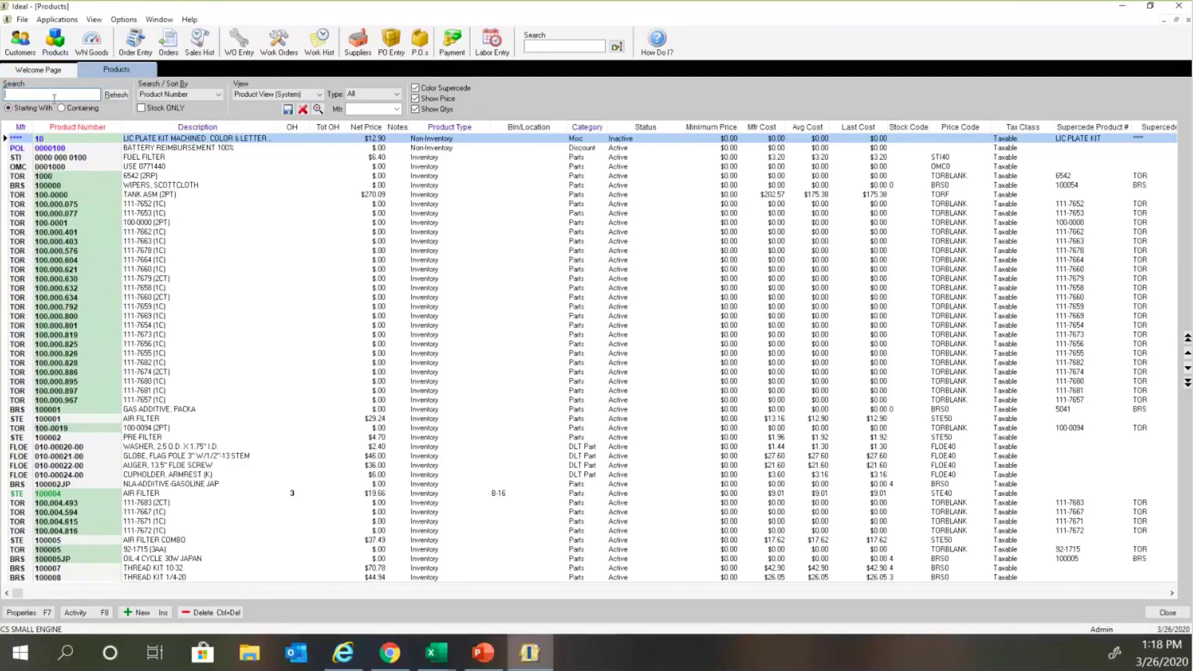
left_click(219, 95)
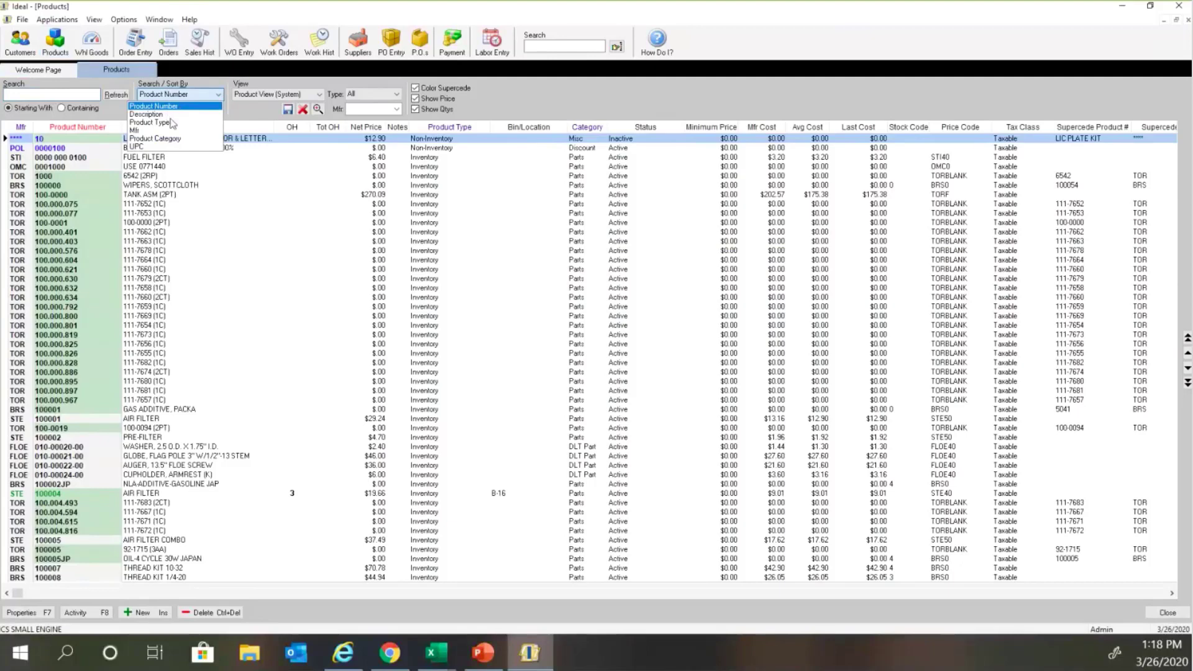
left_click(249, 118)
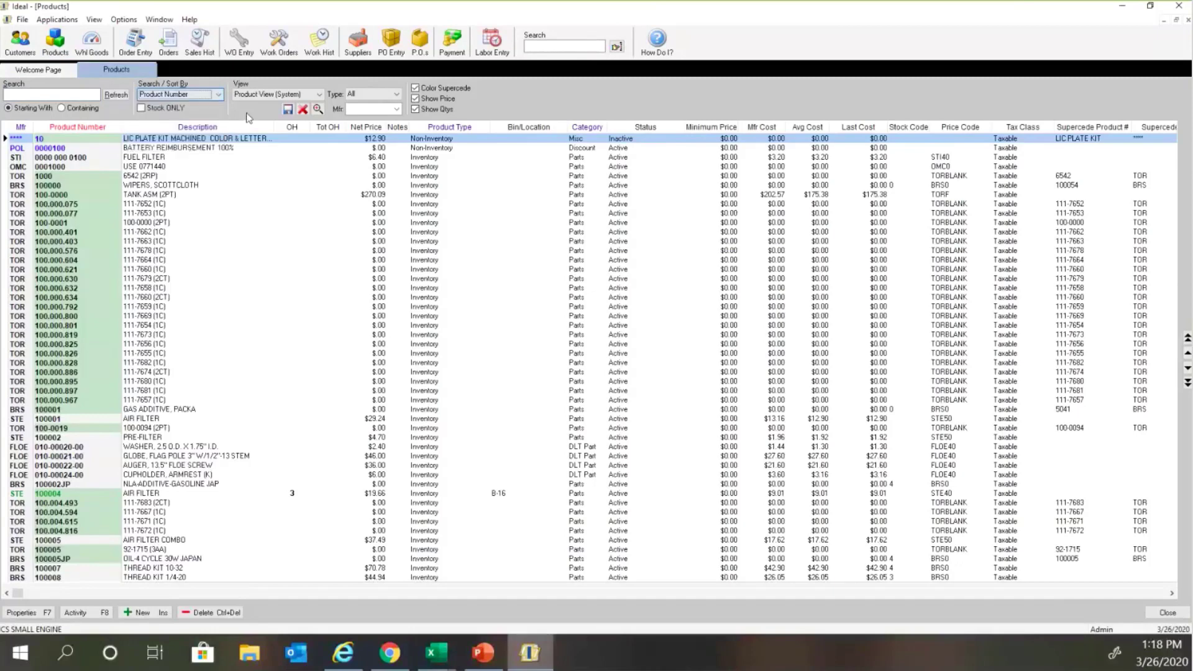
Switch the product list to the Stihl Chainsaws On Hand view and back to Product View (System), and examine the product filter options.
left_click(319, 96)
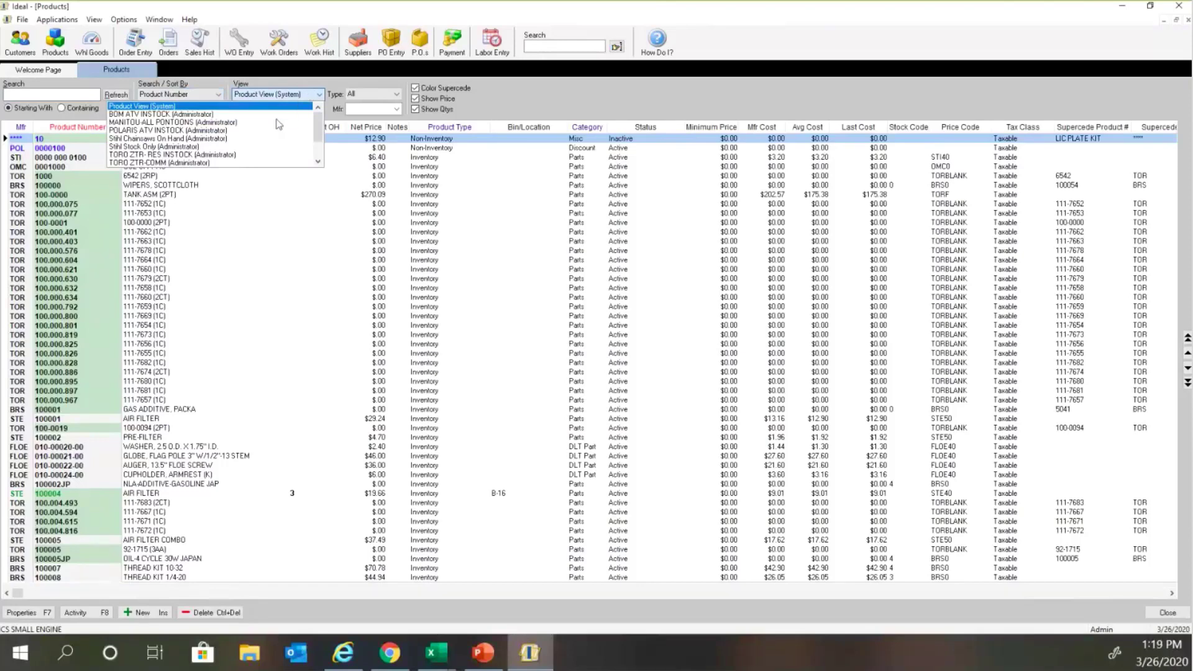
left_click(229, 139)
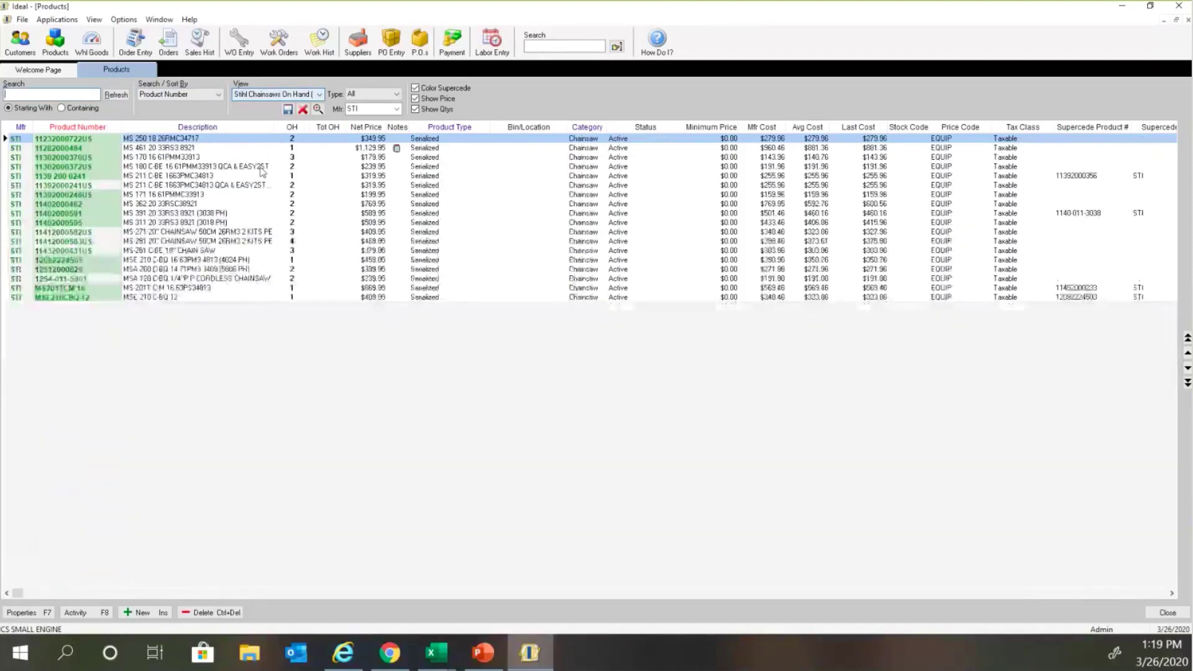
left_click(319, 95)
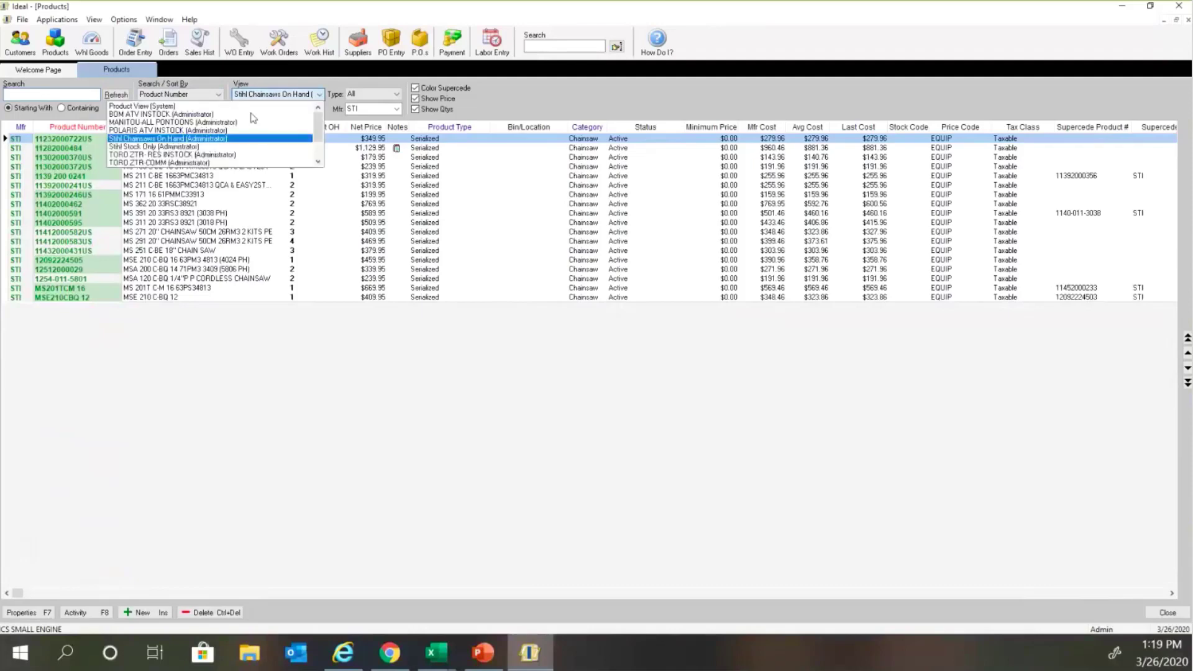
left_click(192, 106)
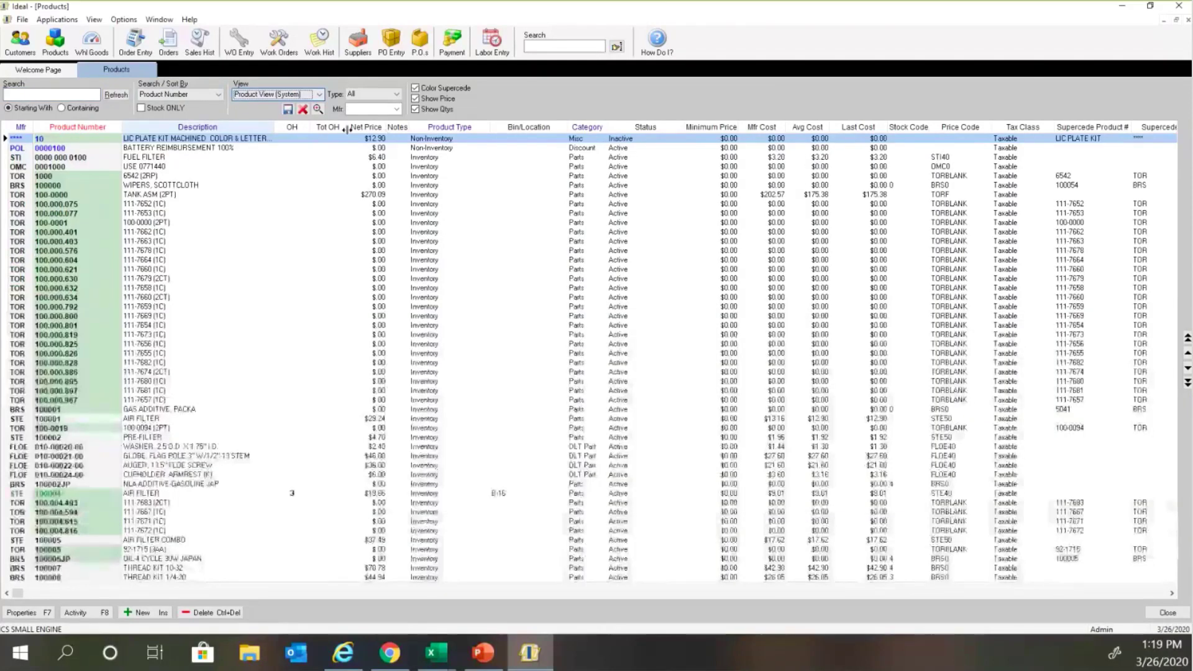
left_click(317, 110)
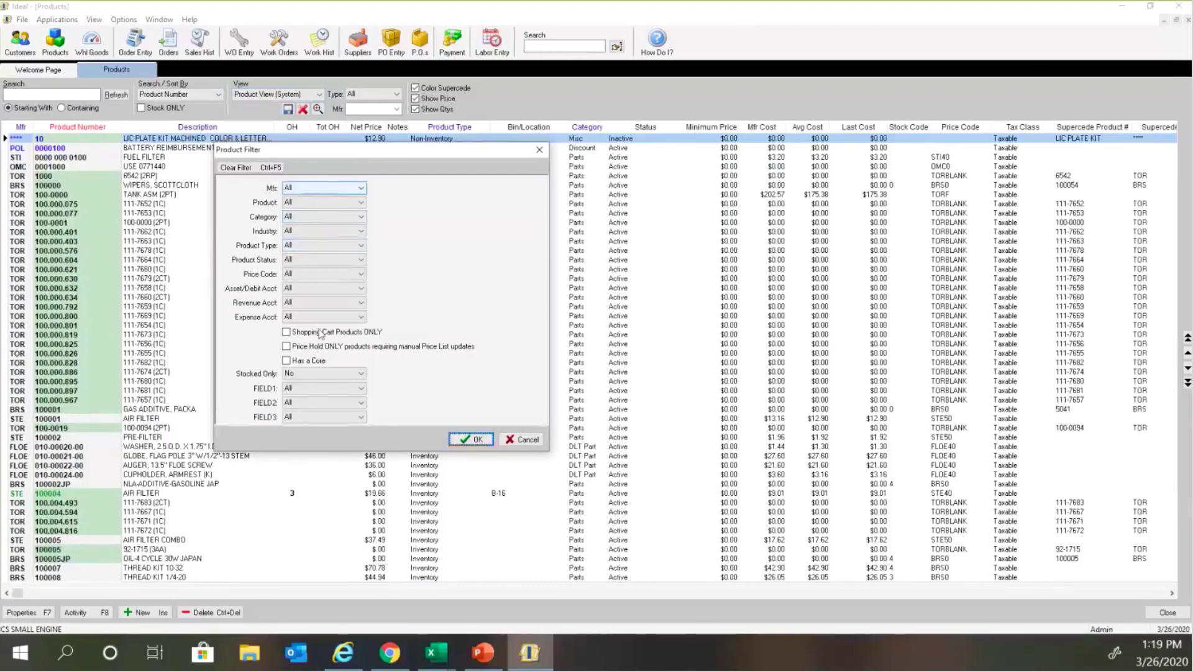
left_click(540, 150)
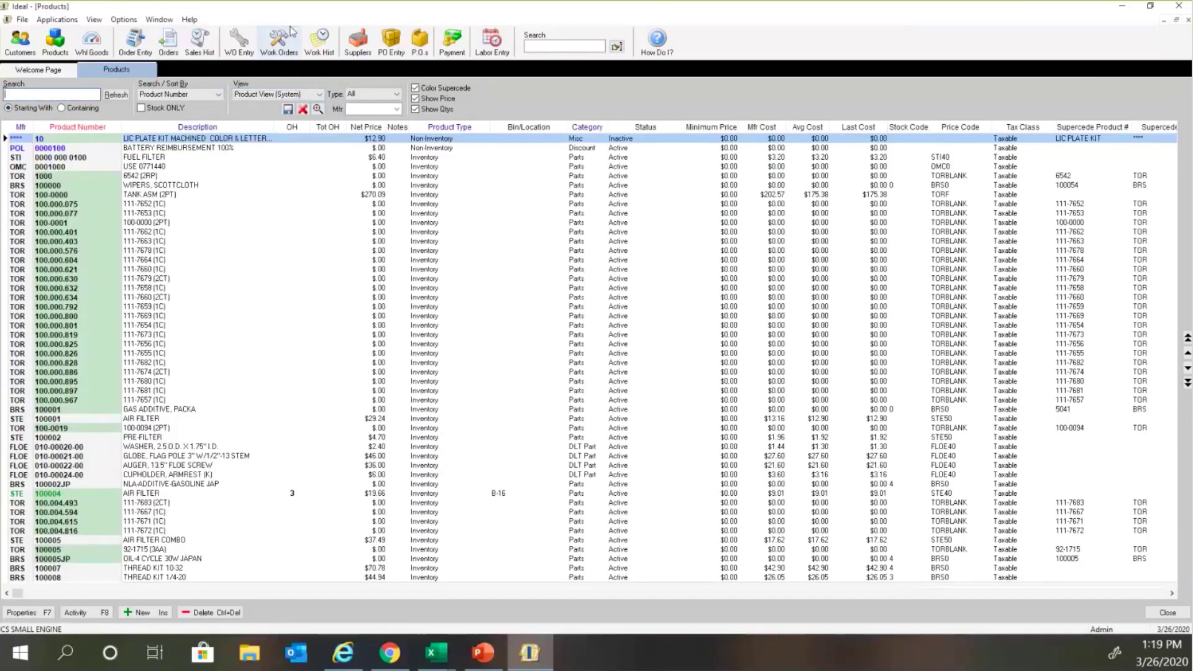
Search the product list for number 491588S and open the properties of the matching filter cartridge.
type("491588")
left_click(126, 92)
type("S")
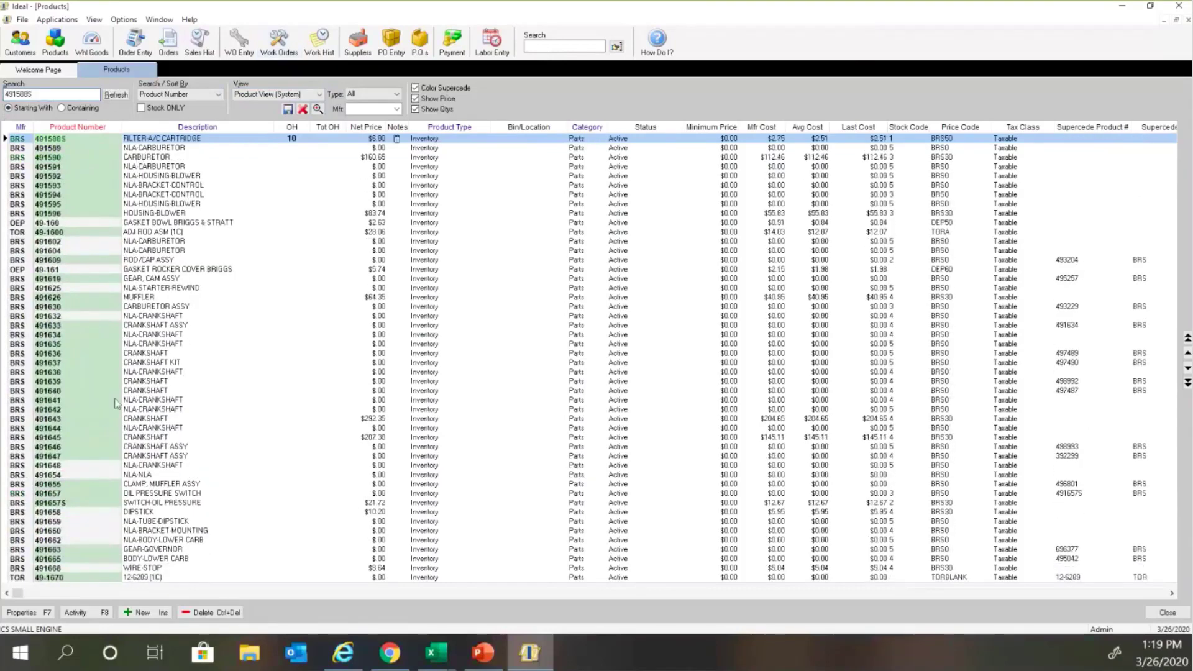
left_click(23, 615)
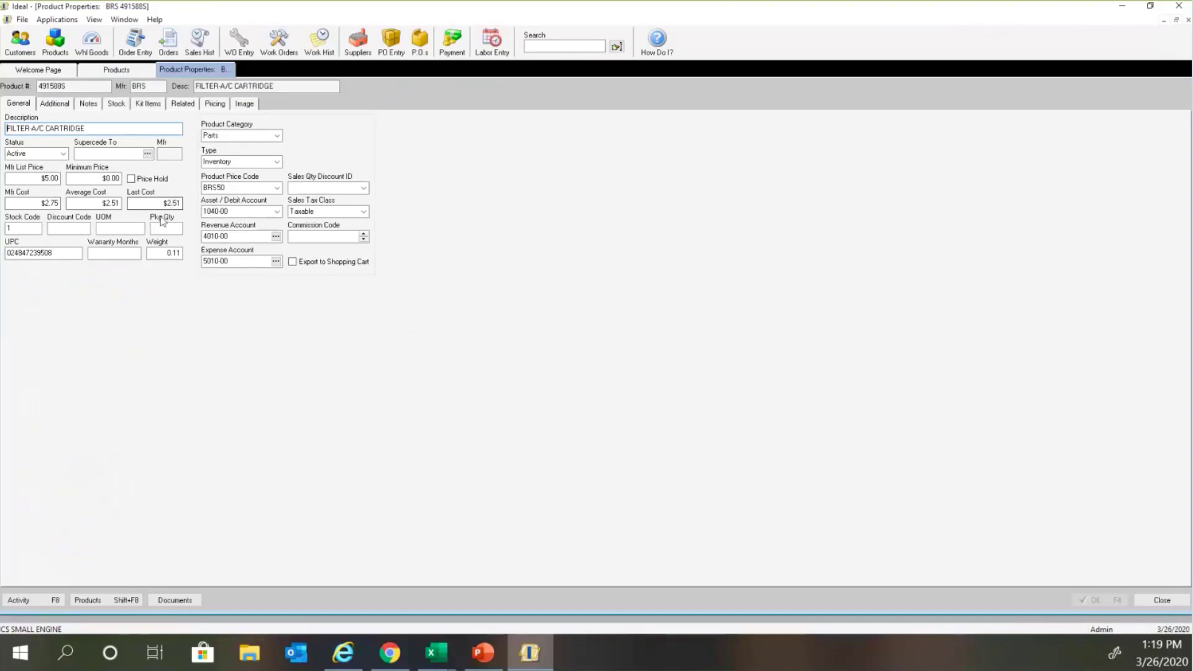
Review the filter cartridge's additional information, notes, stock levels, kit items and related products.
left_click(61, 103)
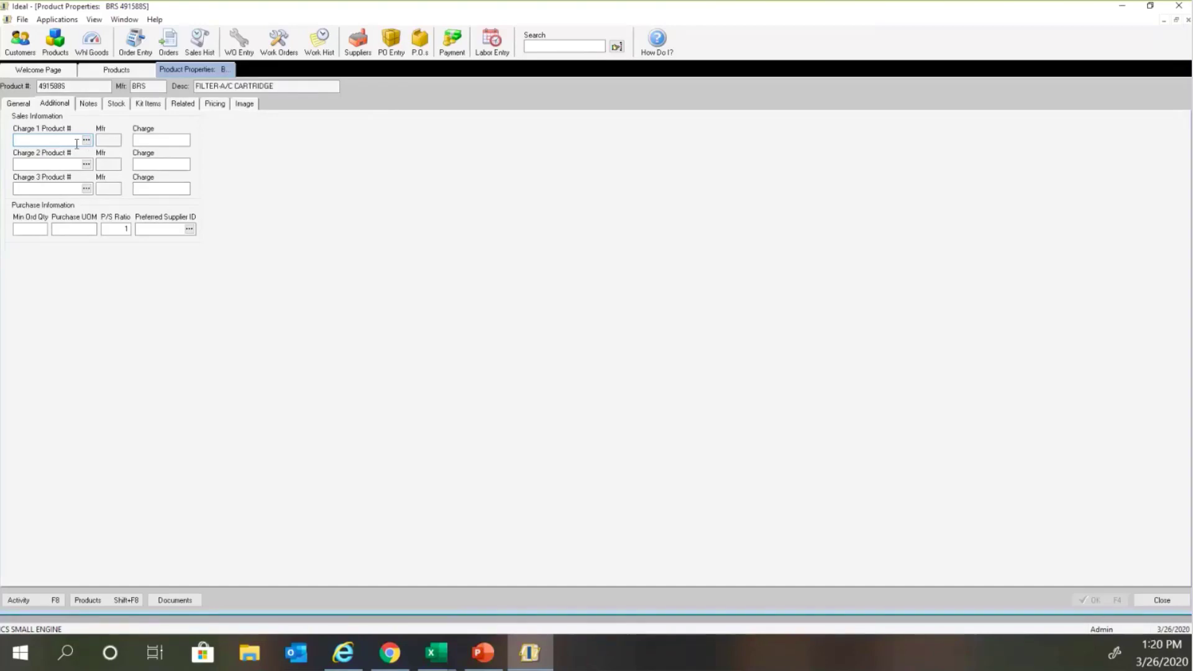
left_click(76, 144)
left_click(87, 104)
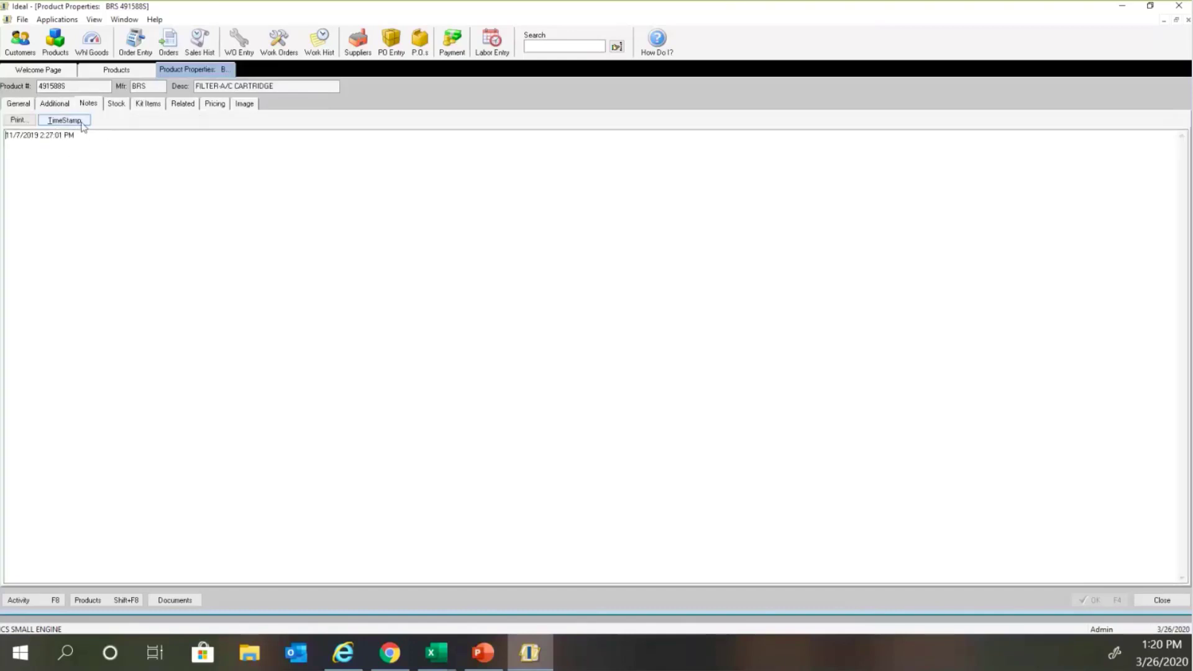
left_click(124, 105)
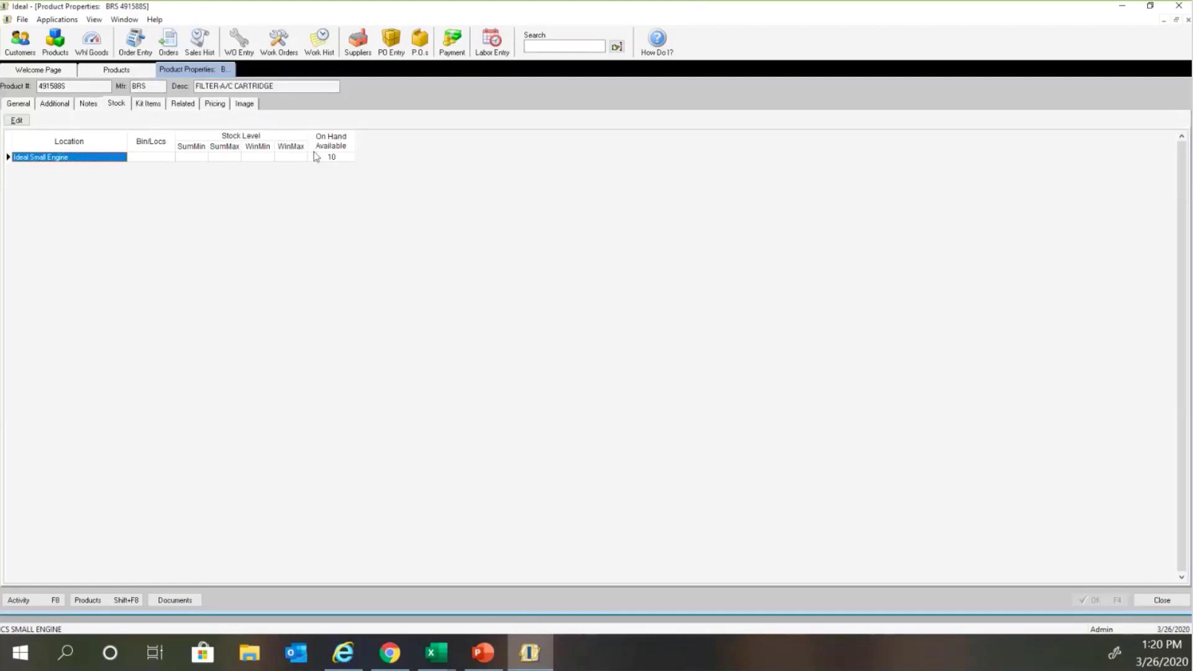
left_click(154, 105)
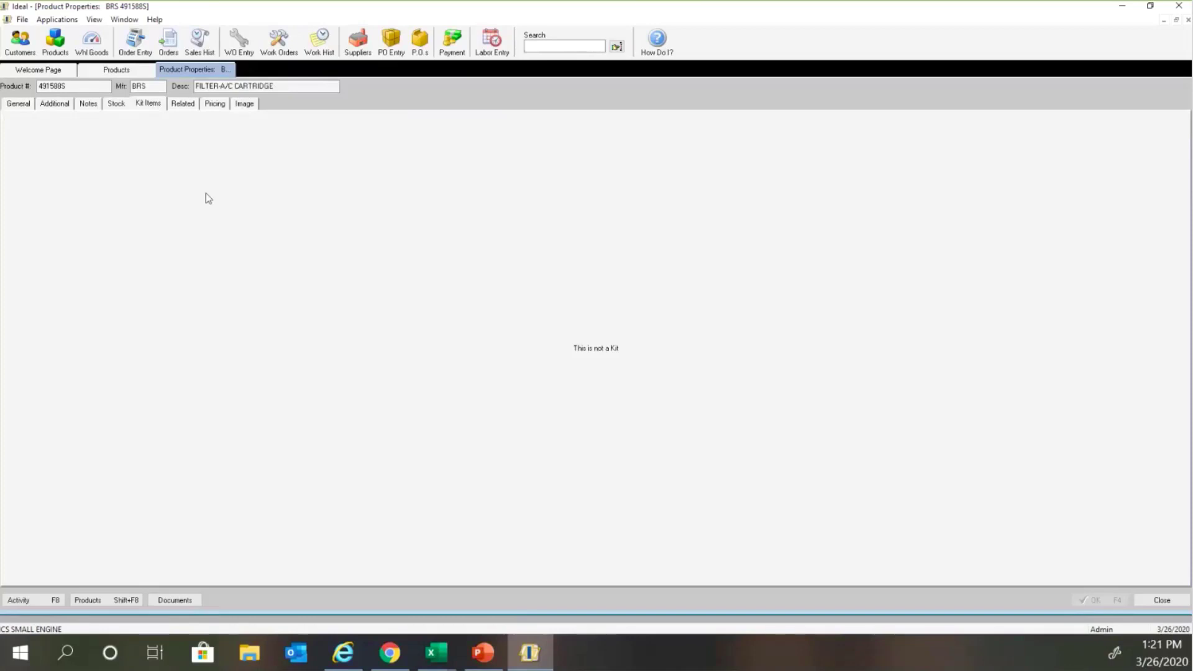
left_click(183, 103)
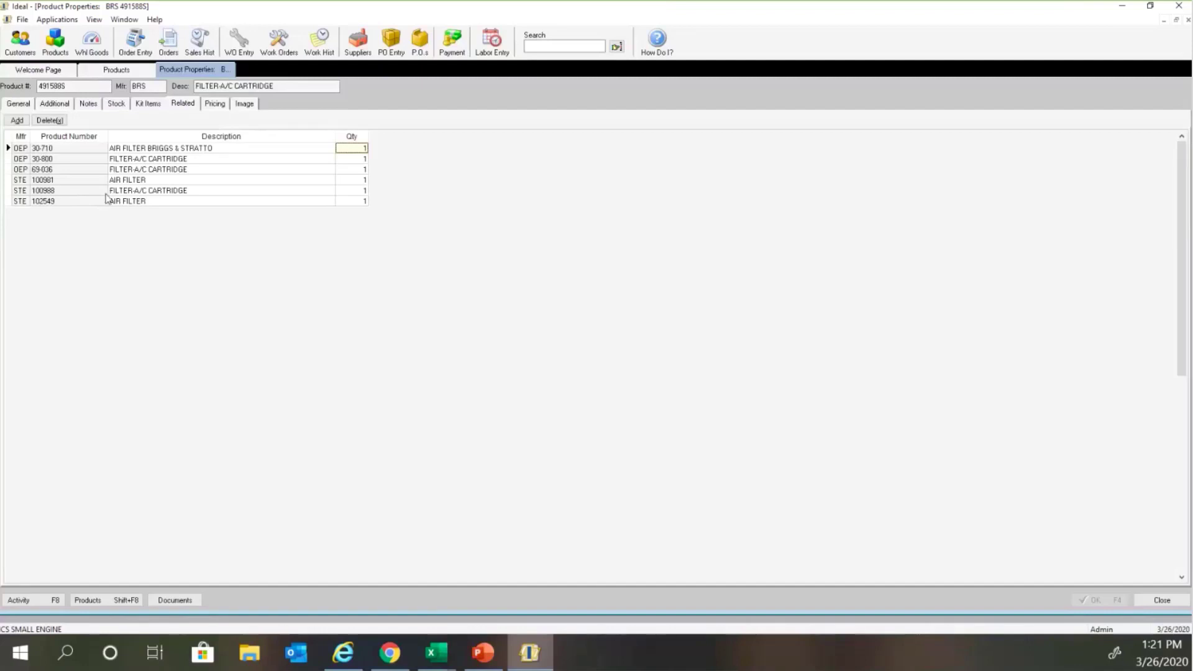
Review the product's pricing, the customer price entry form and image settings, and close the product properties without adding a price.
left_click(216, 104)
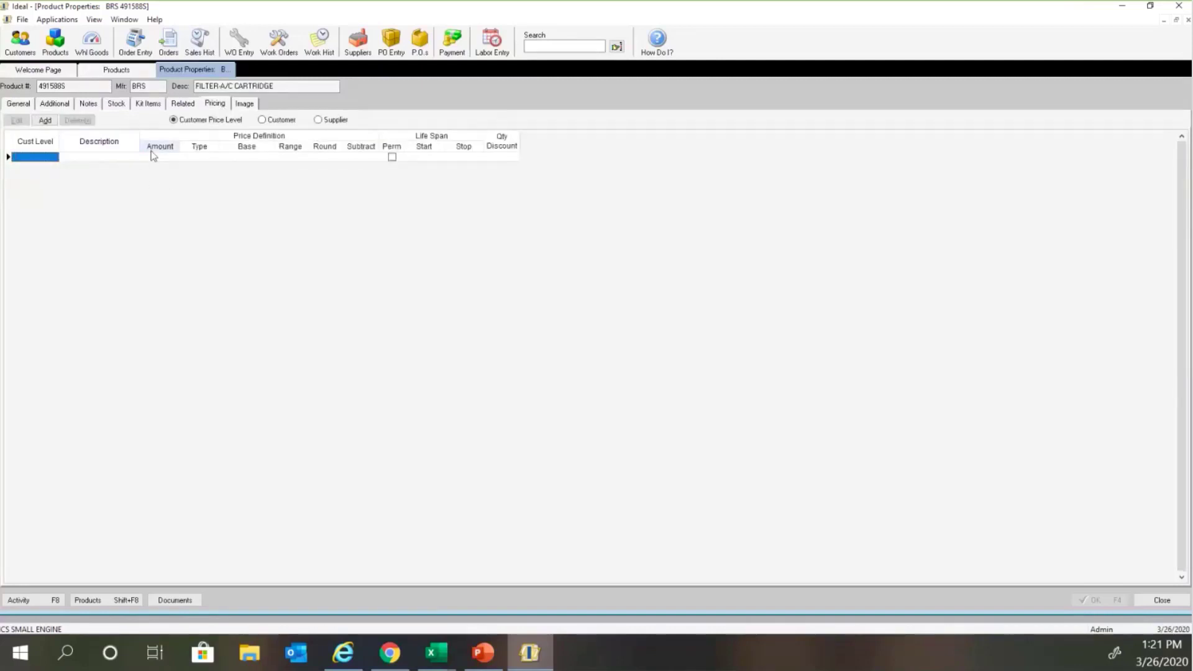
left_click(45, 120)
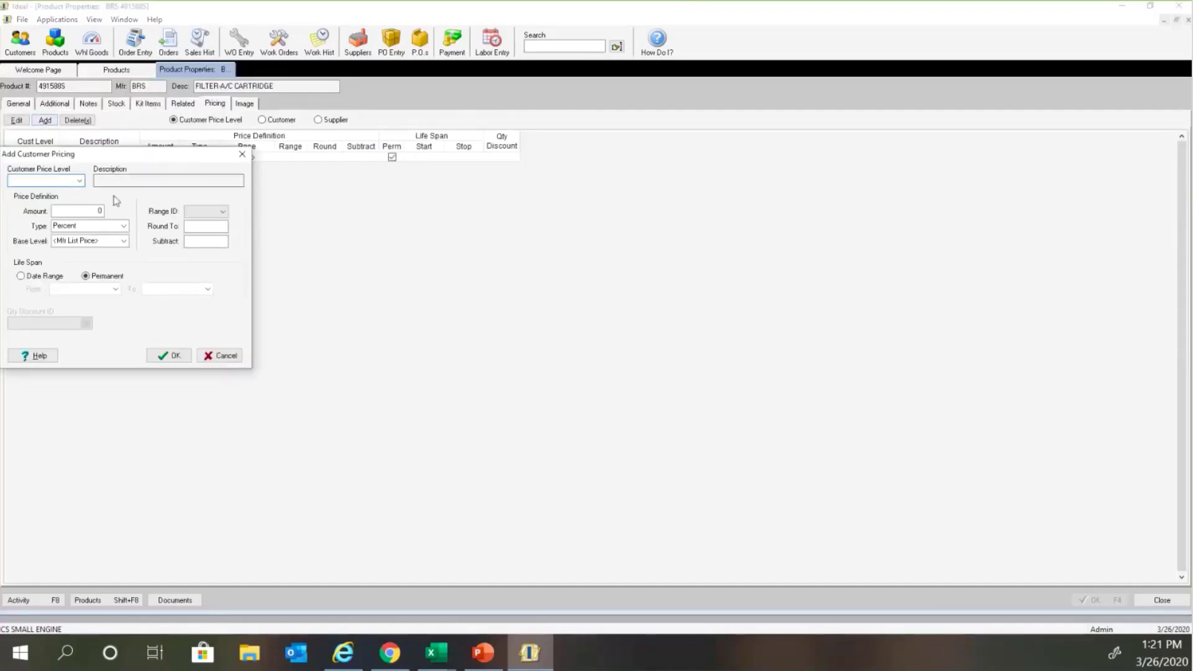
left_click(242, 155)
left_click(245, 104)
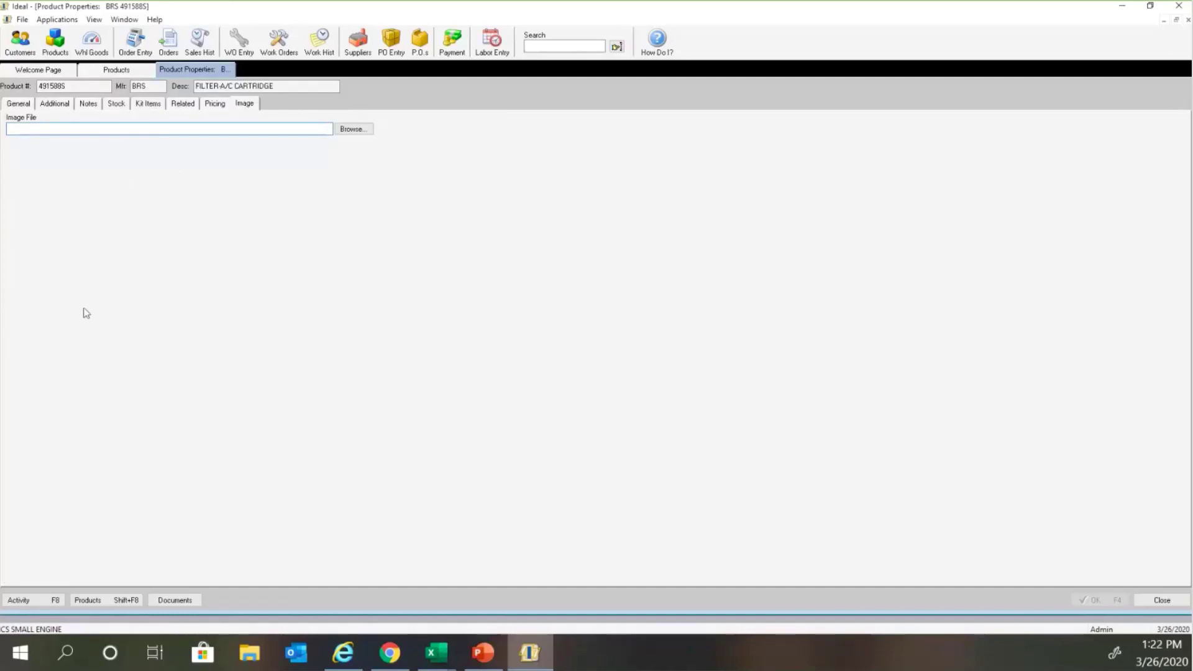
left_click(1171, 598)
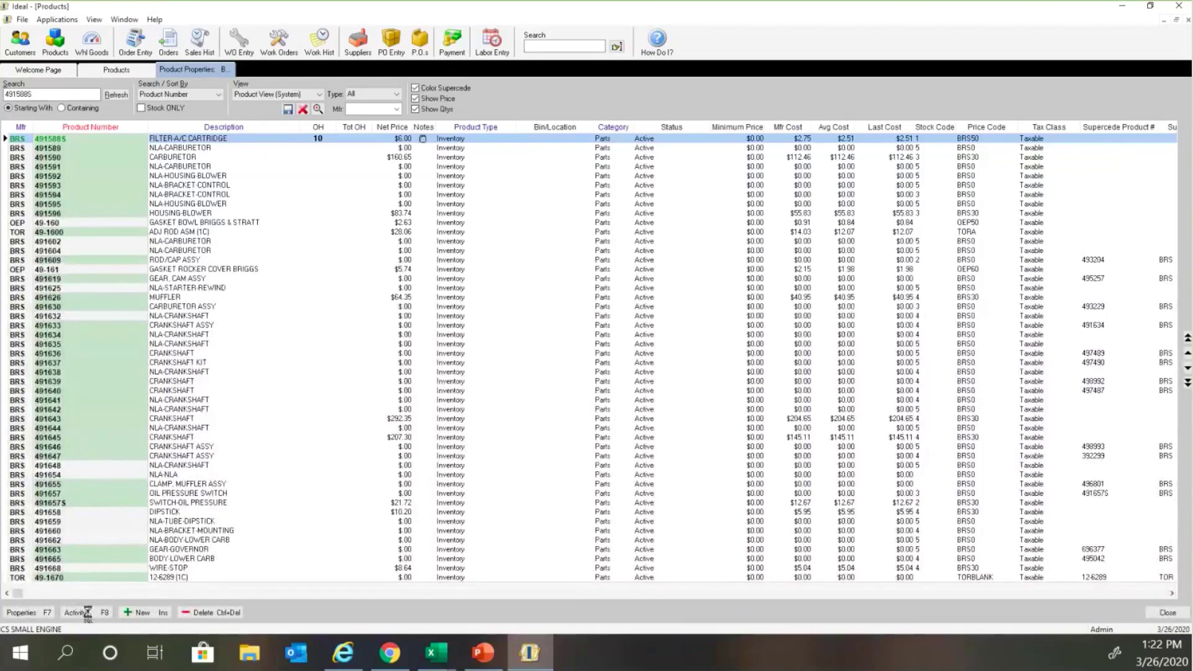
Open the filter cartridge's activity and review its inventory quantity history, related products, sales orders and purchase orders.
left_click(80, 612)
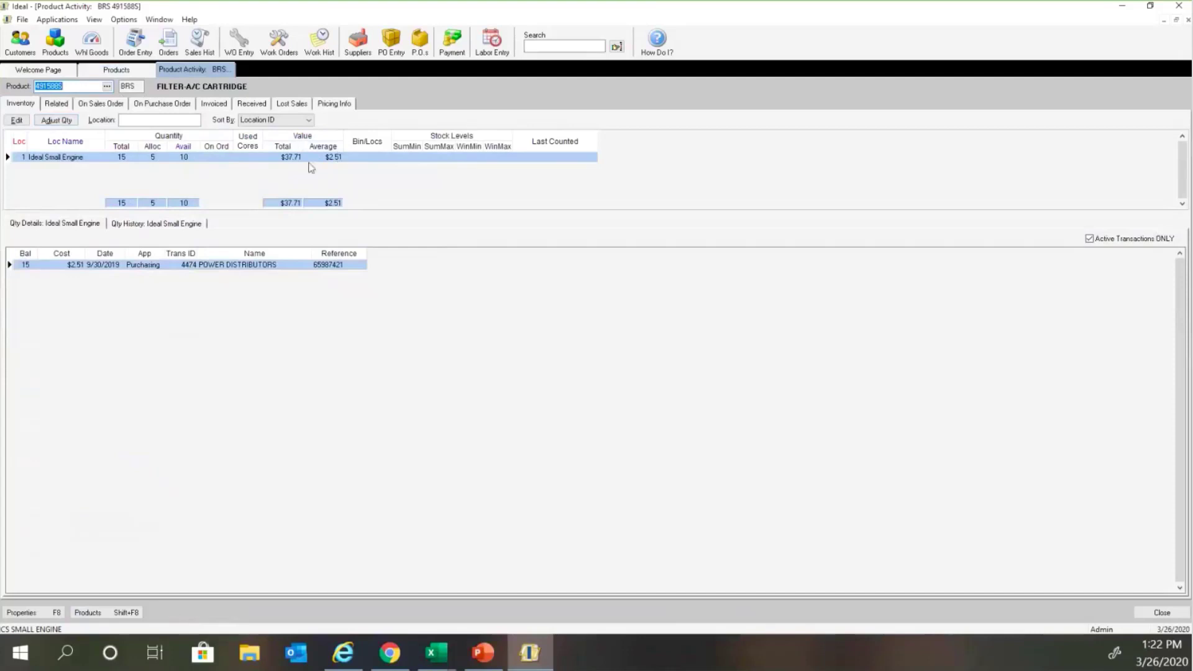
left_click(182, 223)
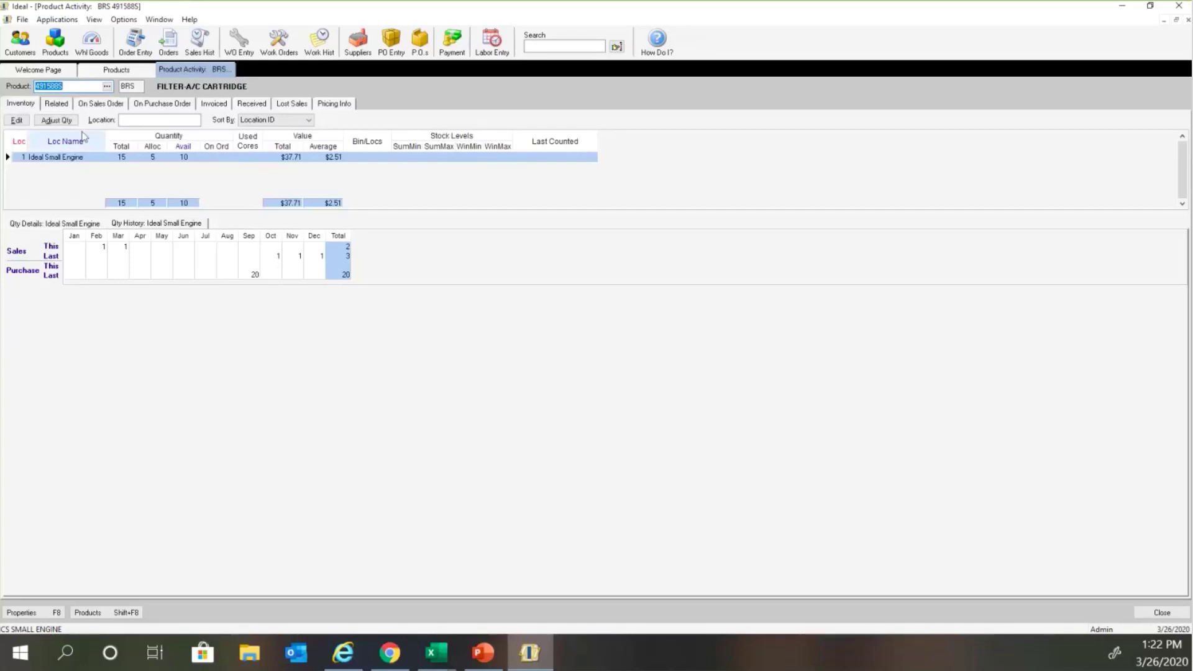
left_click(58, 104)
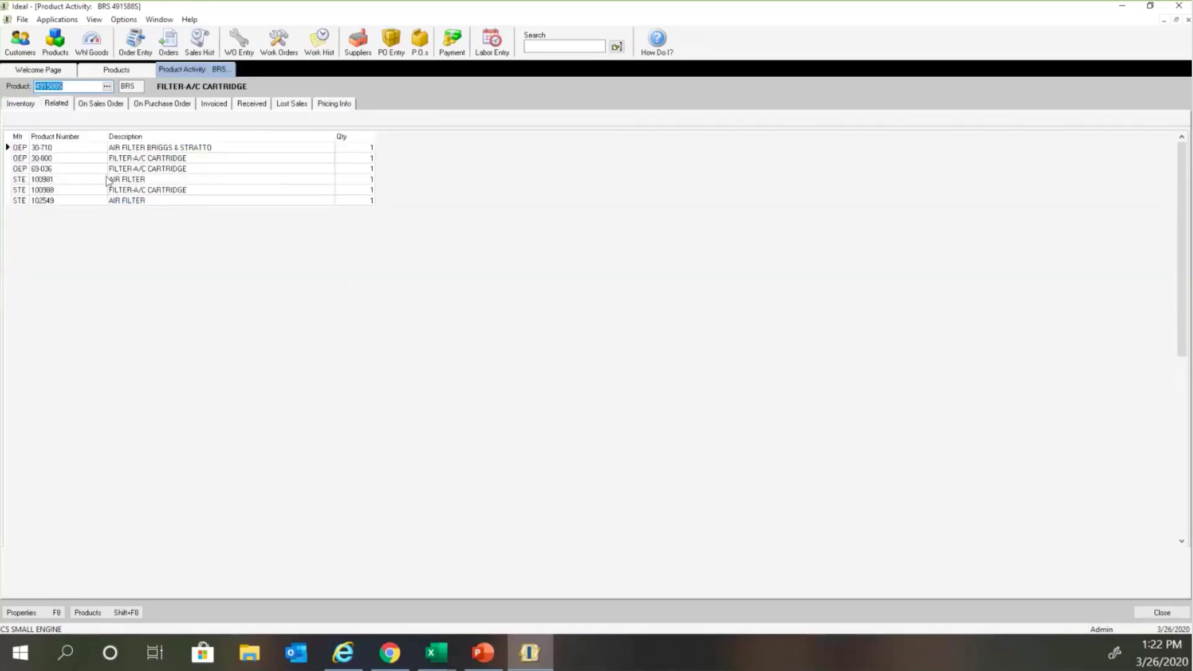
left_click(108, 106)
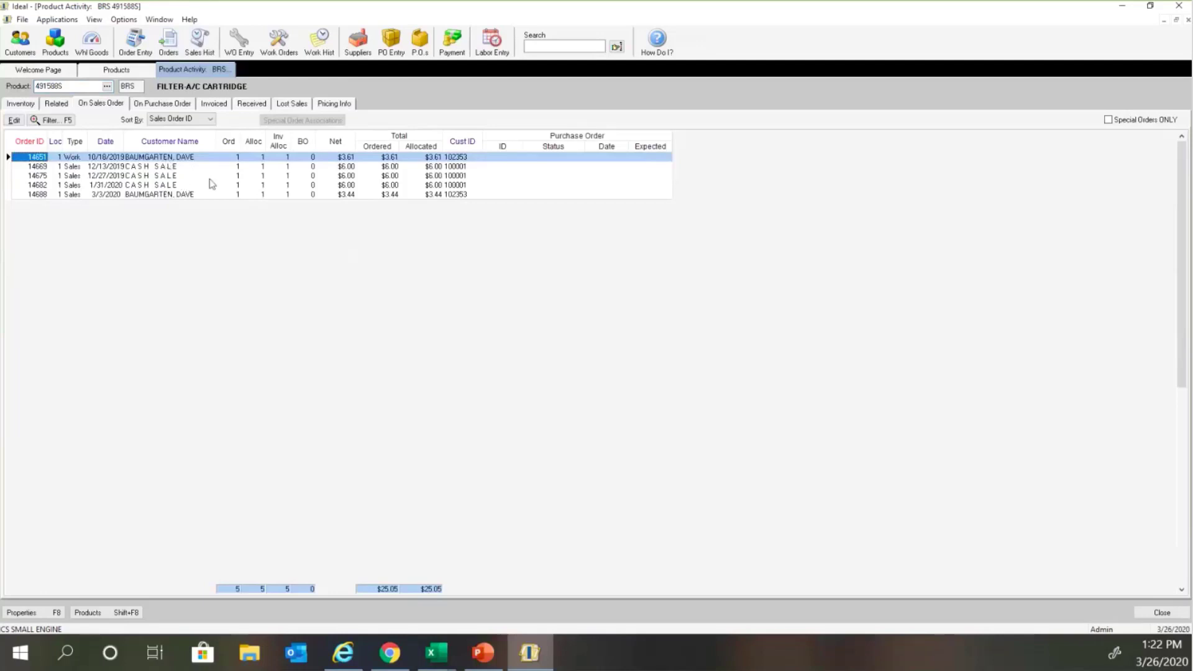
left_click(161, 103)
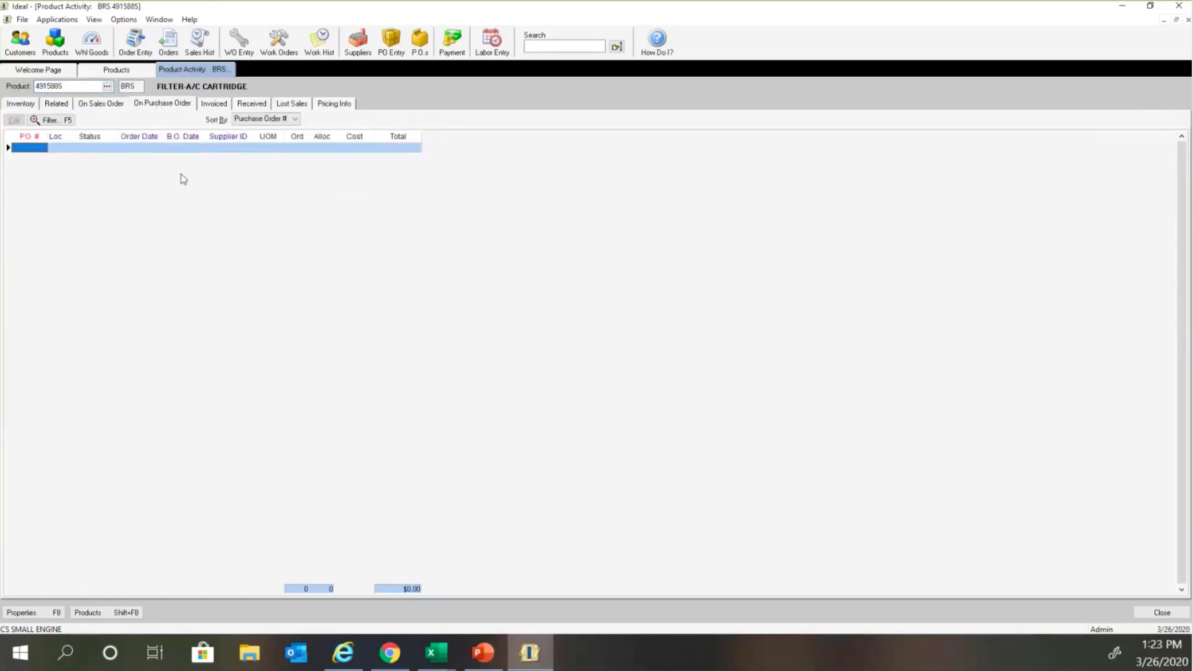
Review the product's invoices, receipts, lost sales and pricing information, and close the product activity and the product list.
left_click(221, 104)
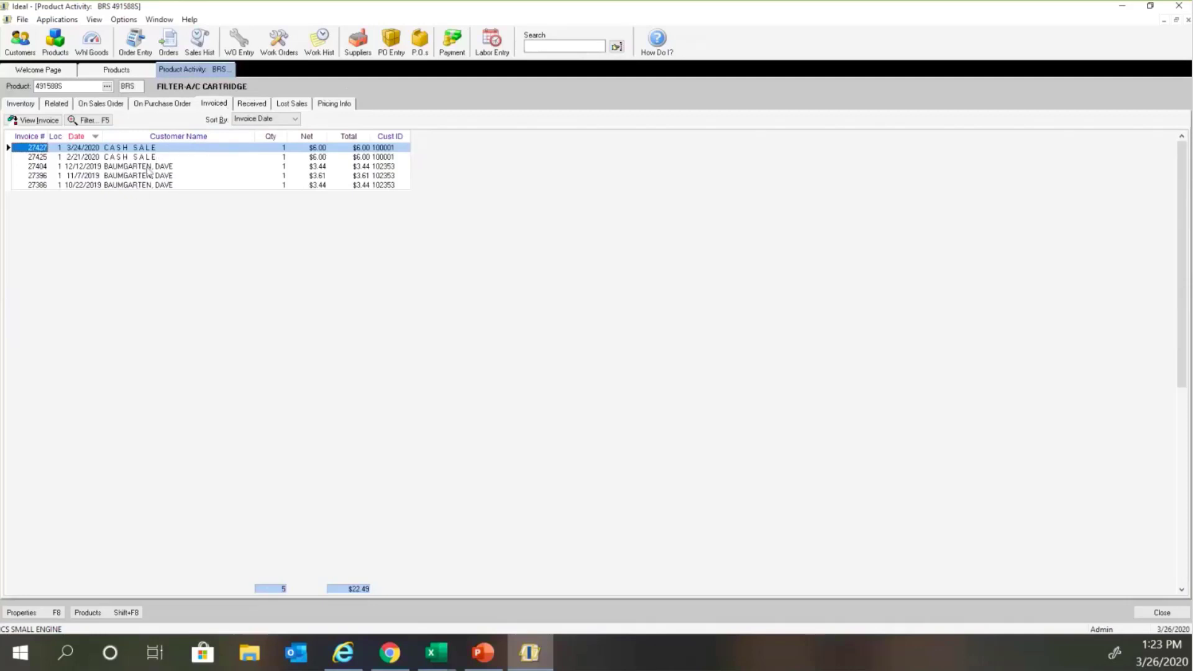
left_click(252, 107)
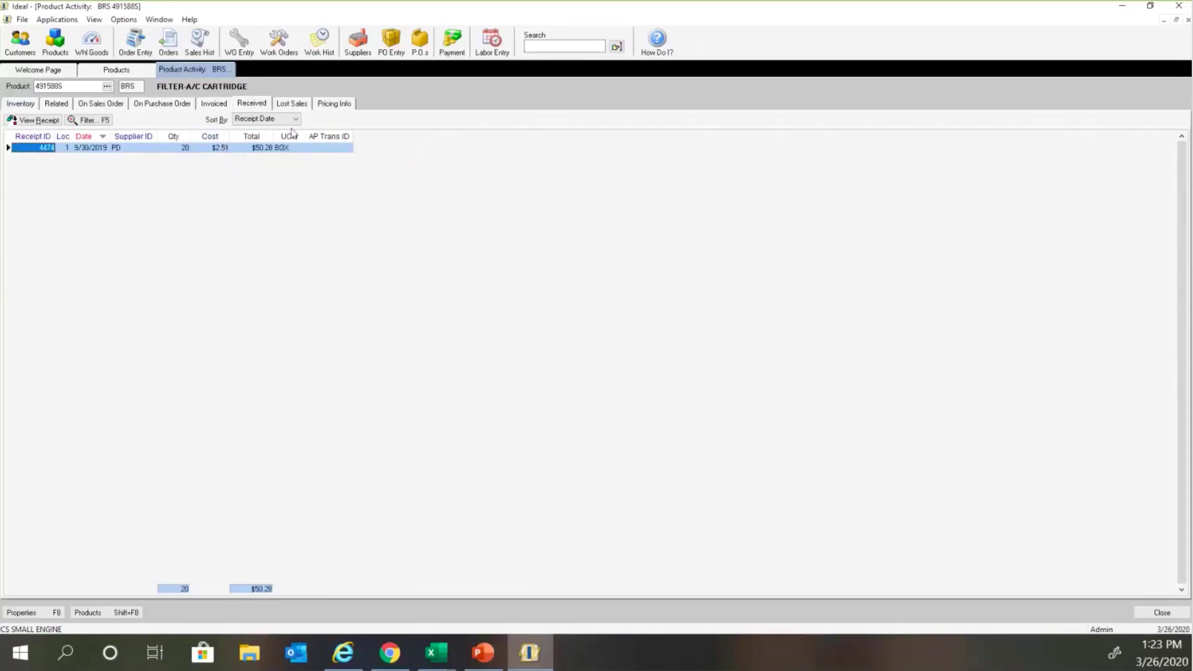
left_click(291, 103)
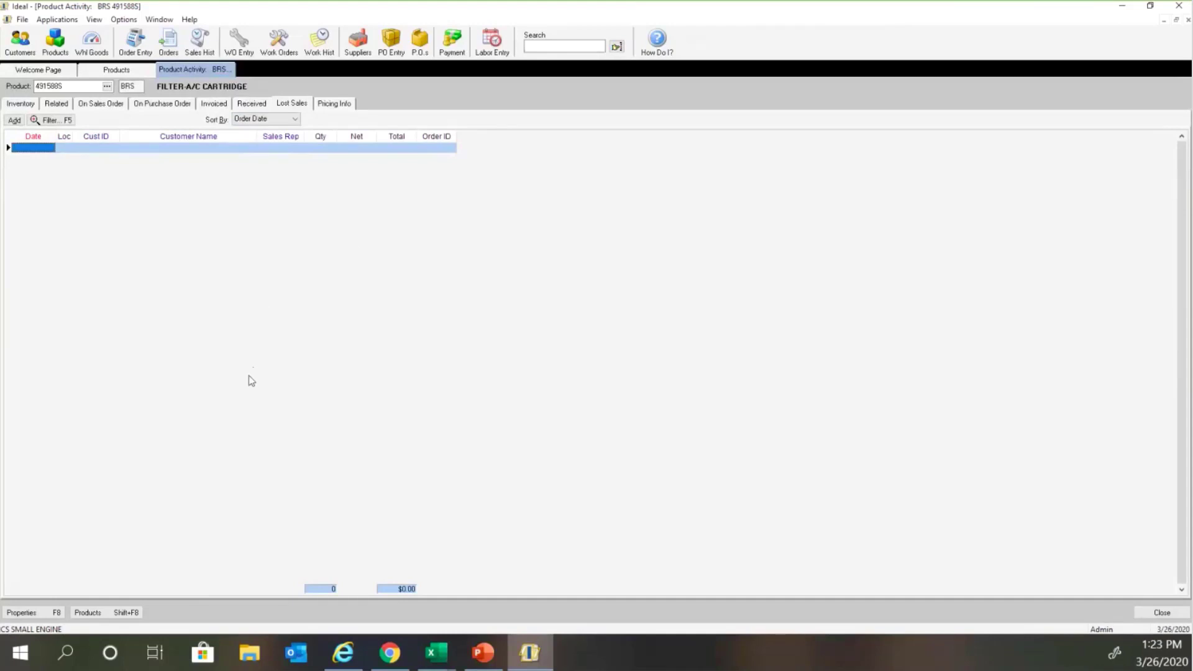
left_click(348, 106)
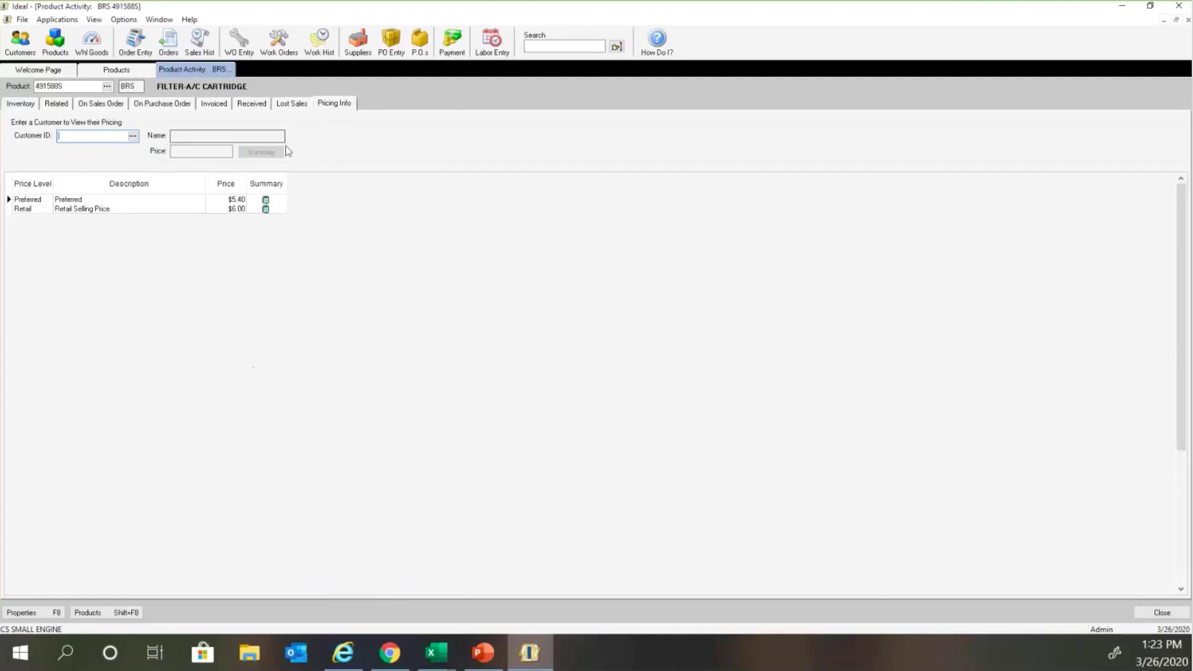
left_click(1179, 613)
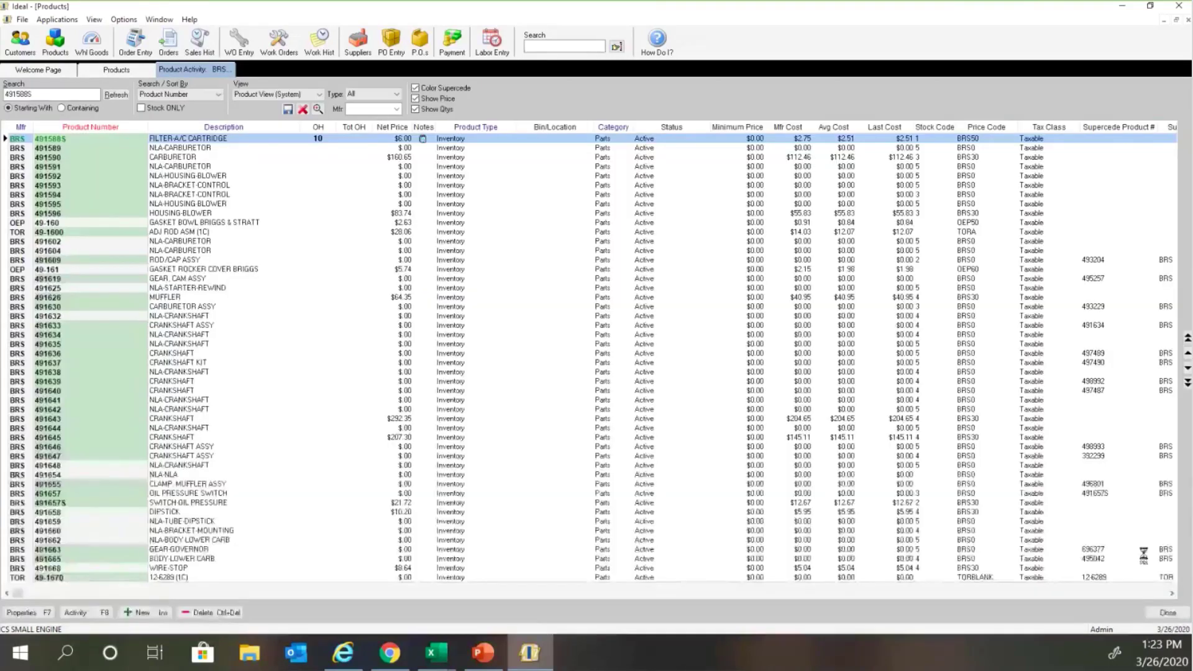
left_click(1164, 613)
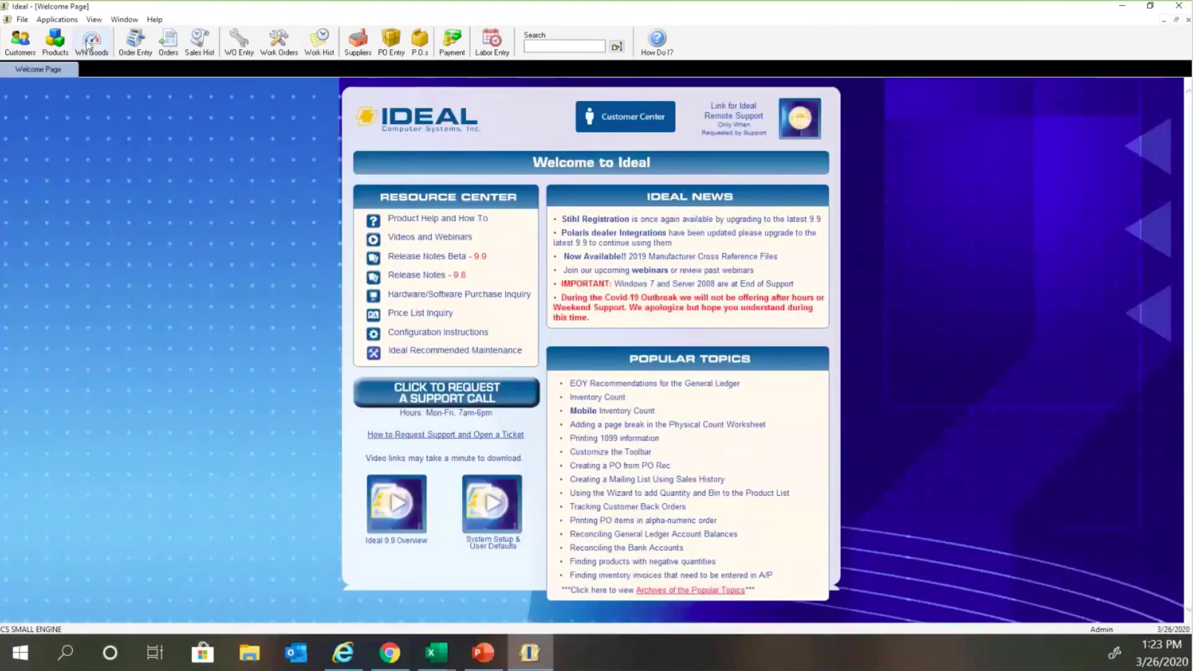
Open the wholegoods list and examine the fields available for searching and sorting, keeping Serial Number.
left_click(88, 42)
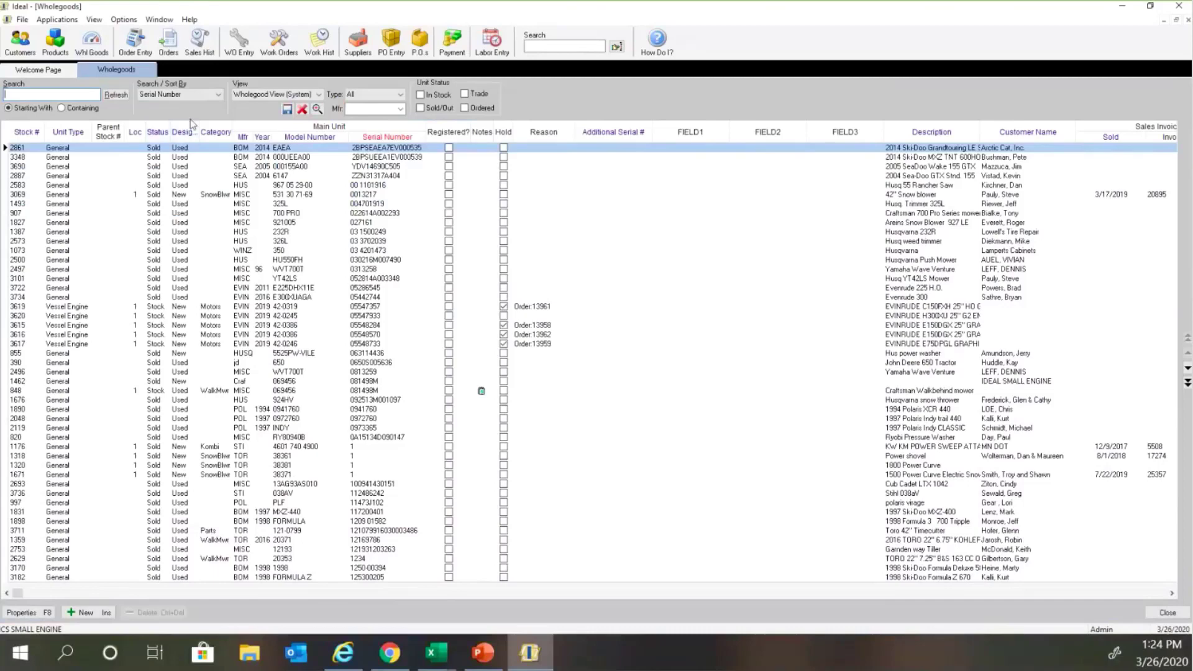
left_click(219, 95)
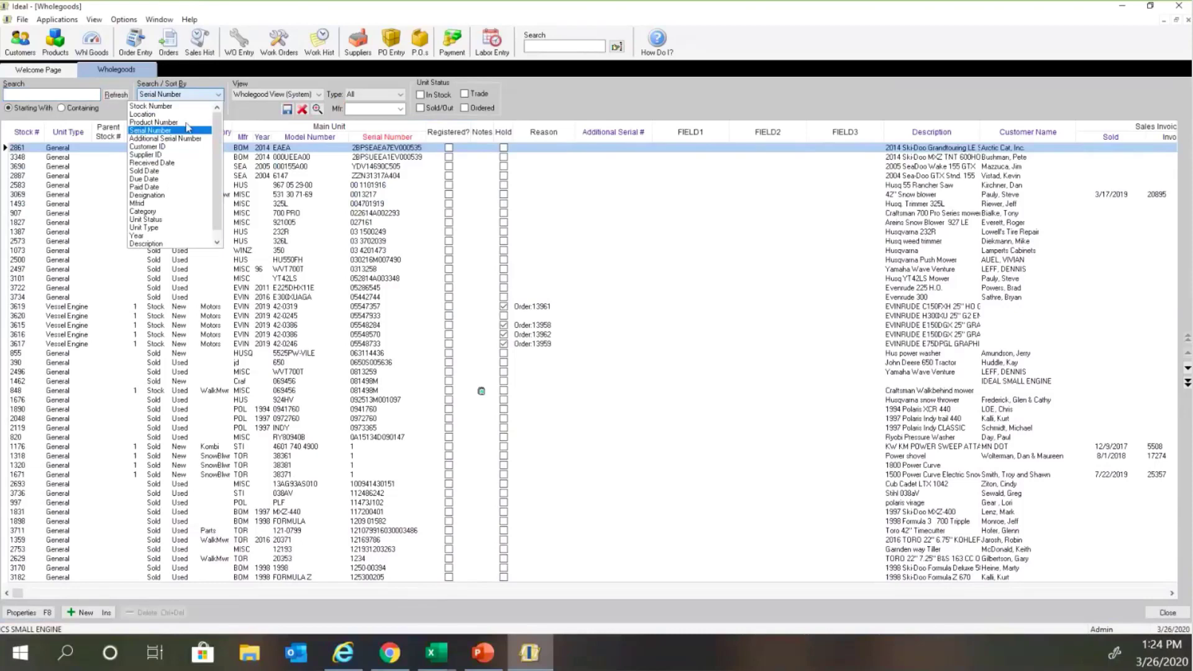
left_click(249, 114)
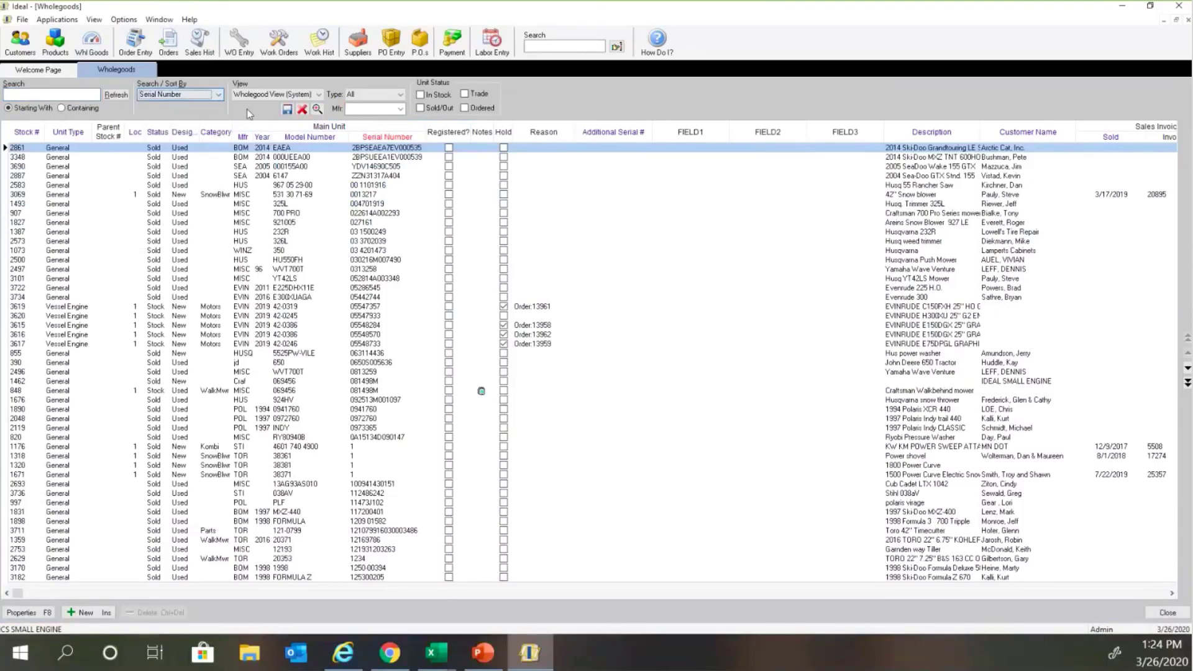
Limit the wholegoods list to in-stock units, and examine the manufacturer choices and the wholegood filter options without applying a filter.
left_click(427, 93)
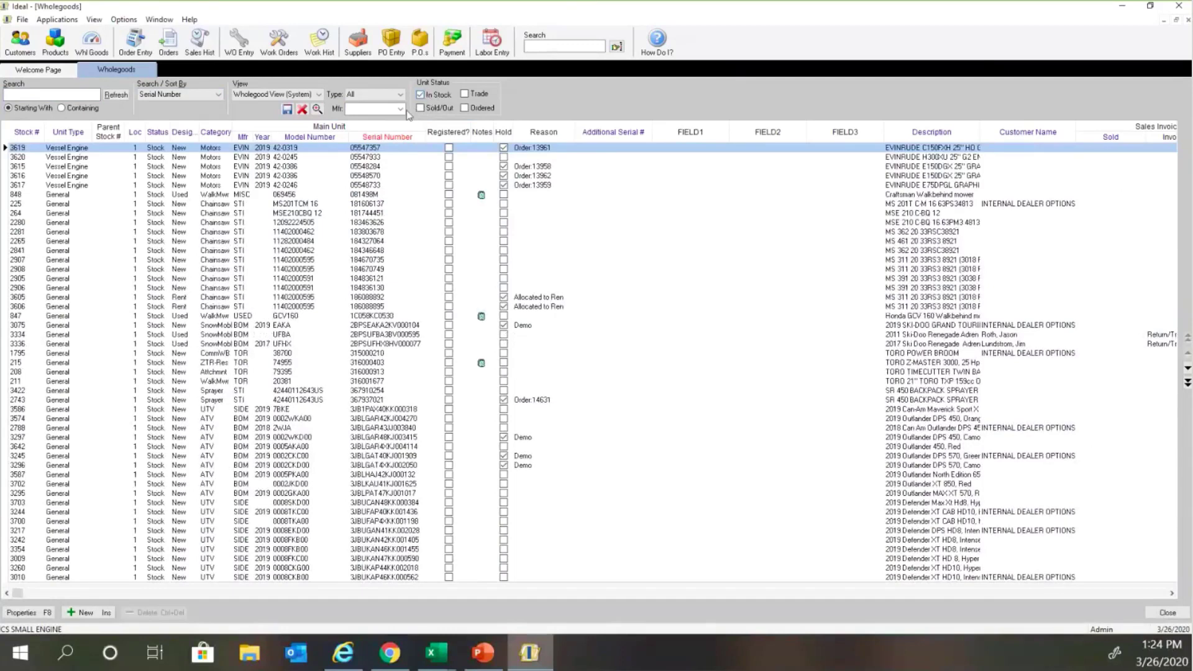
left_click(401, 109)
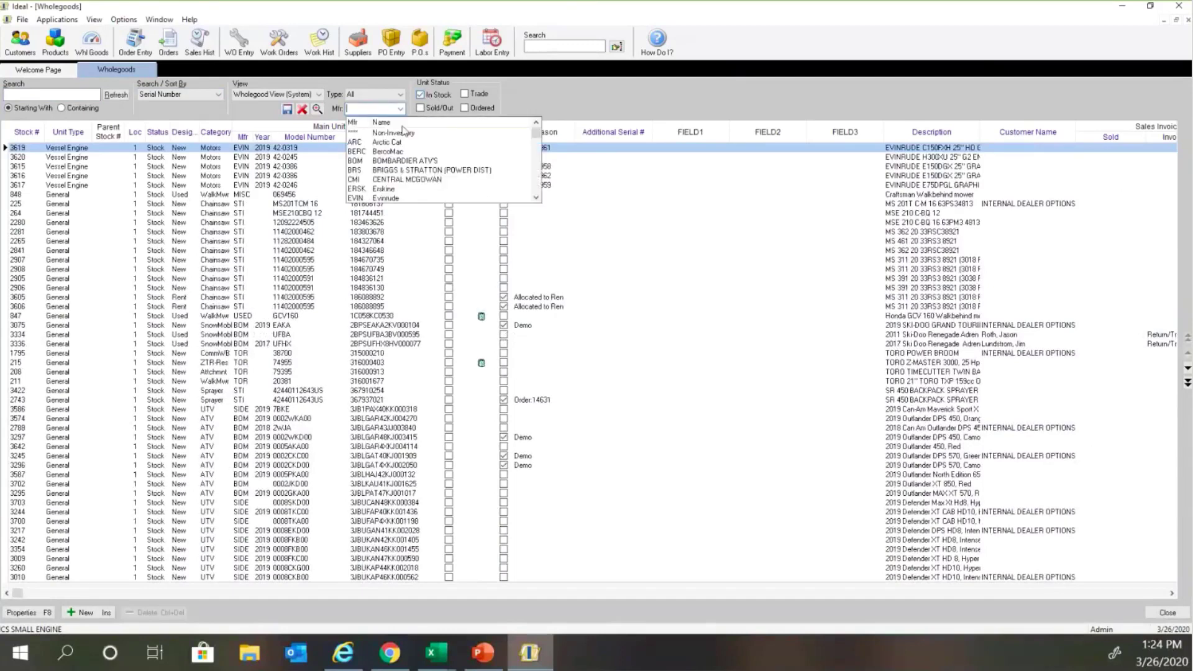
left_click(316, 108)
left_click(316, 109)
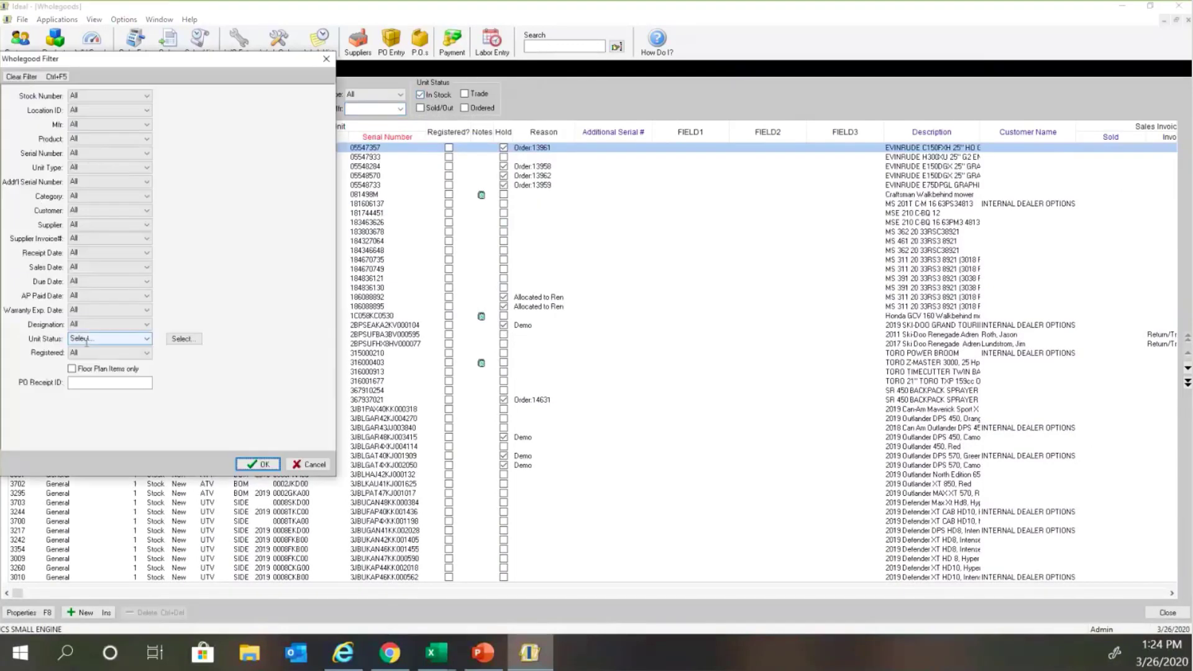
left_click(326, 59)
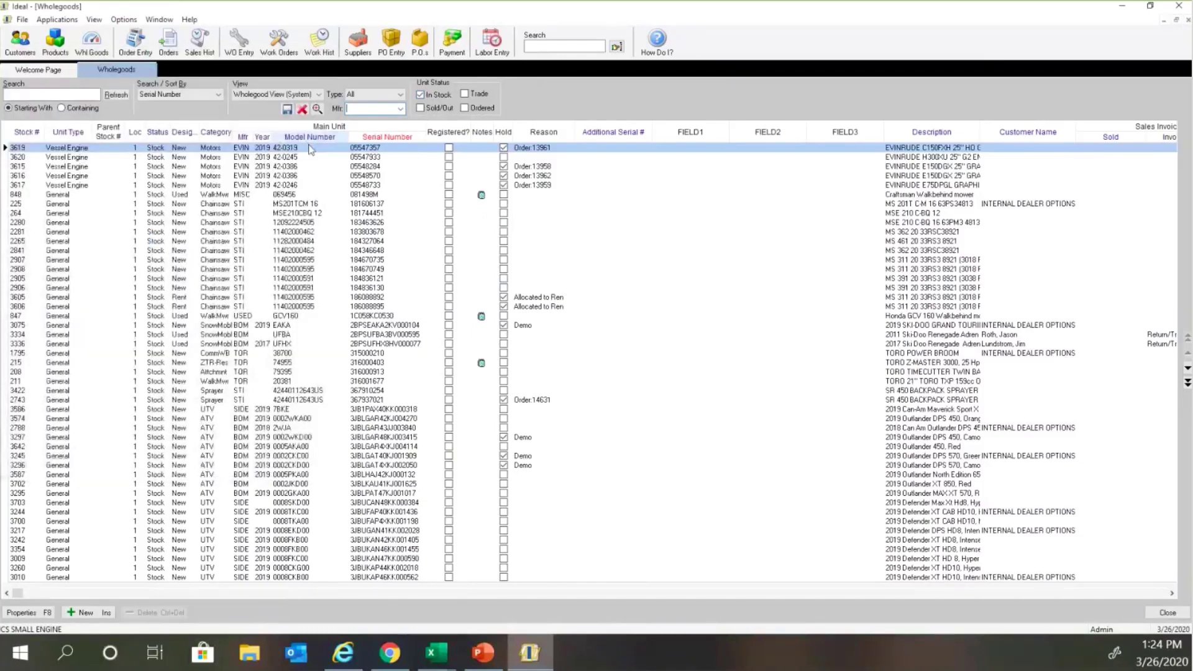
Switch the wholegoods list to the USED UNITS INSTOCK view and back to Wholegood View (System).
left_click(319, 95)
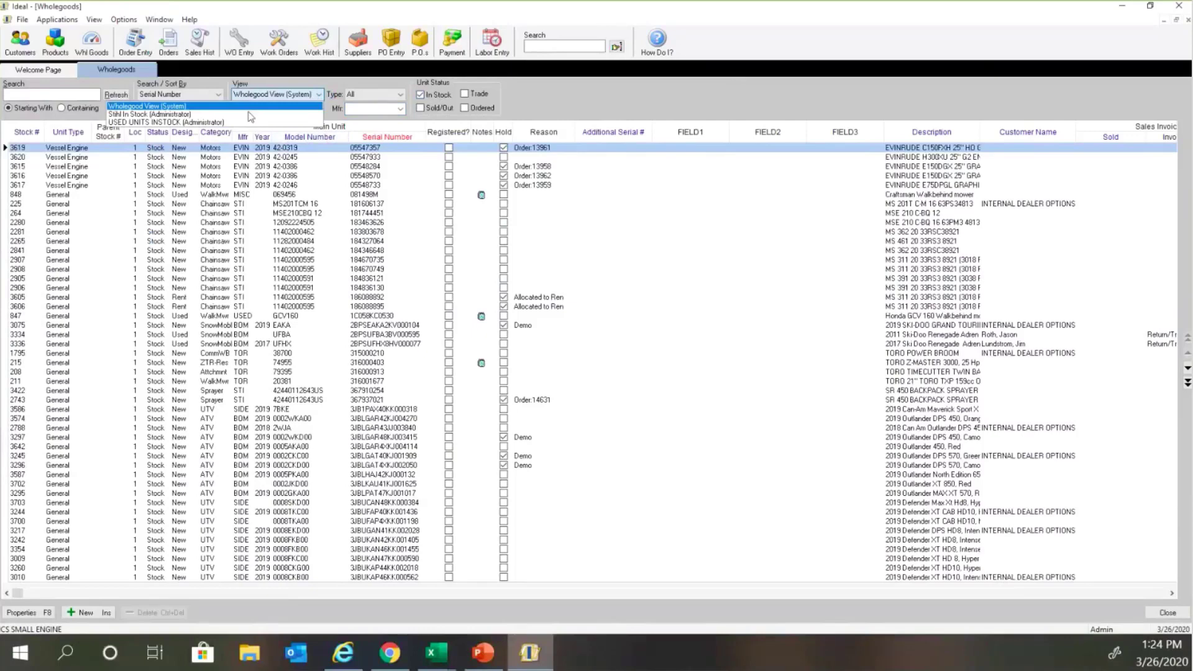
left_click(215, 122)
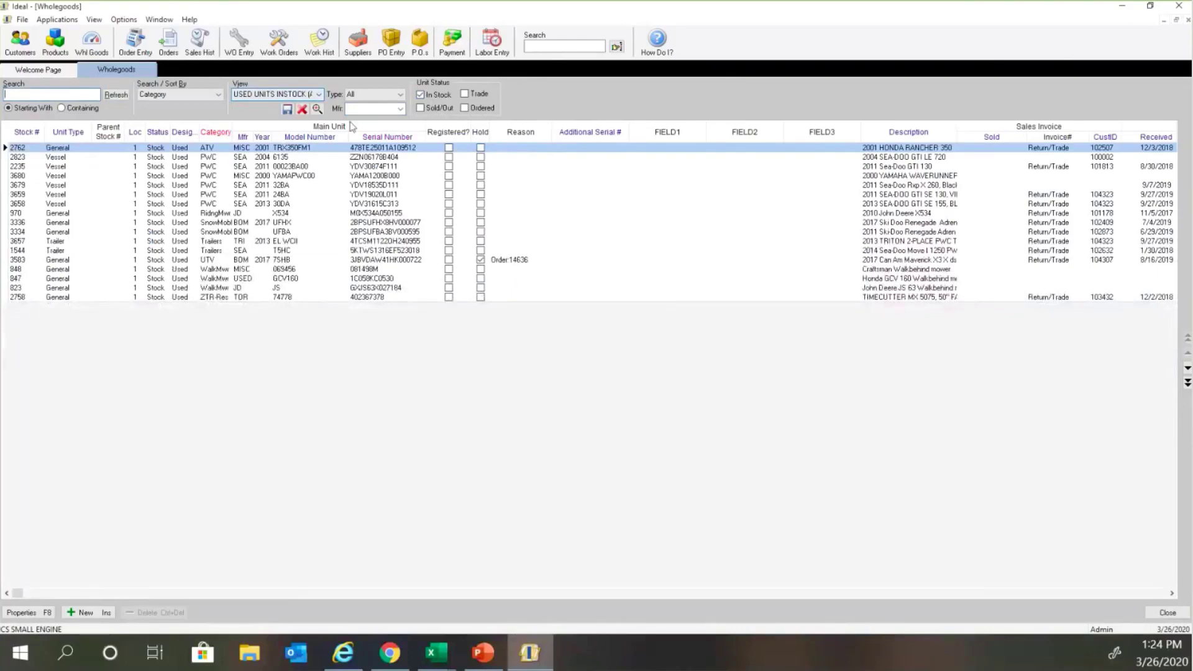
left_click(320, 96)
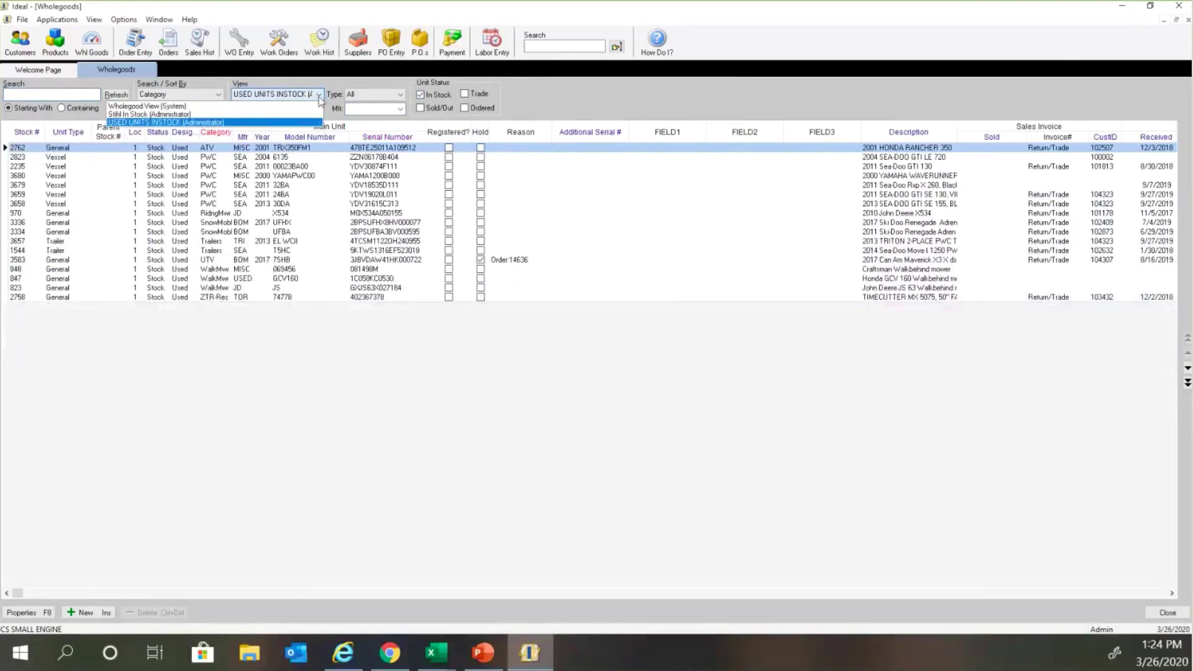
left_click(166, 108)
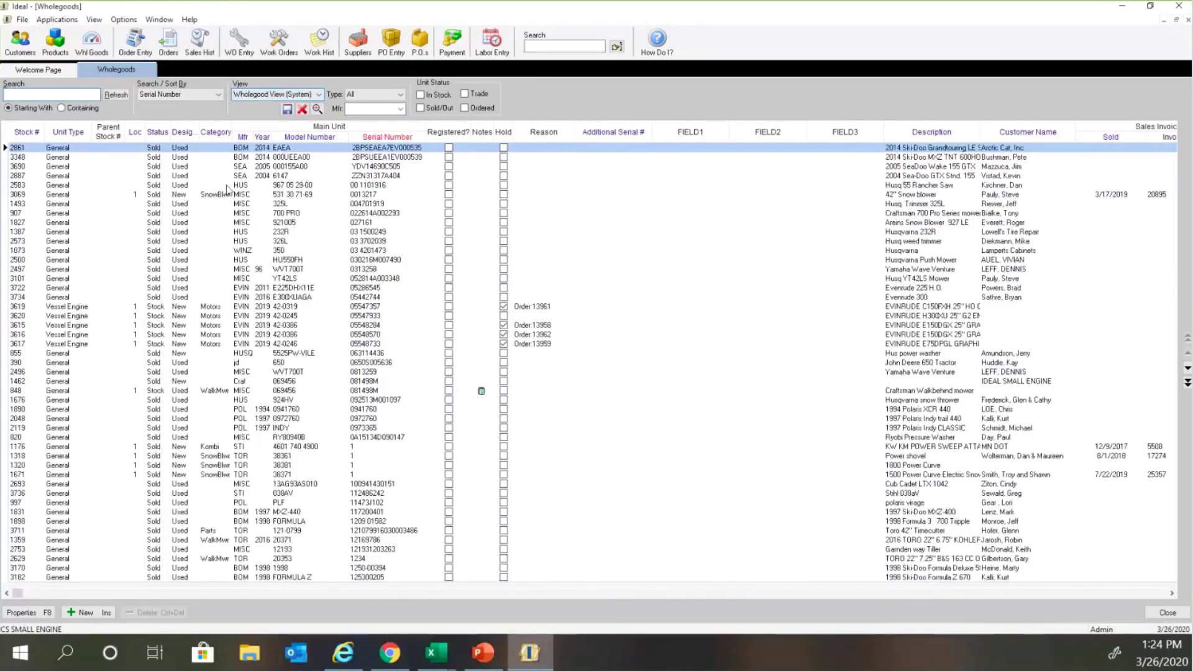
Show only in-stock wholegoods and open the properties of the used Craftsman walkbehind mower, stock number 848.
left_click(420, 94)
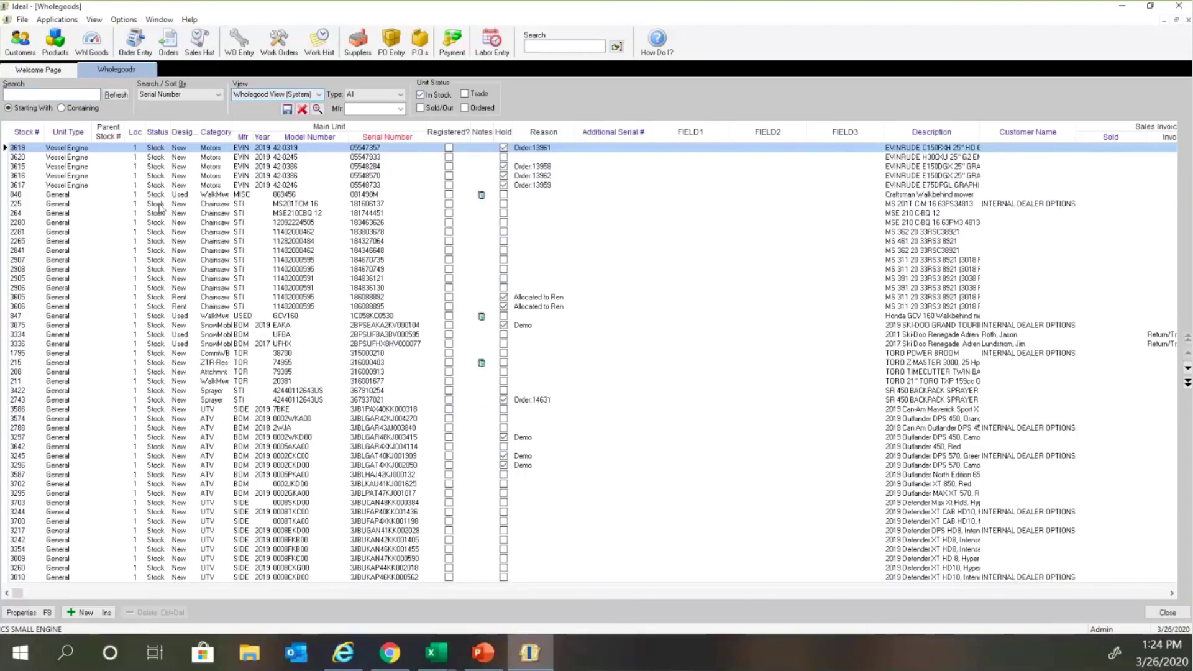
left_click(137, 148)
left_click(155, 203)
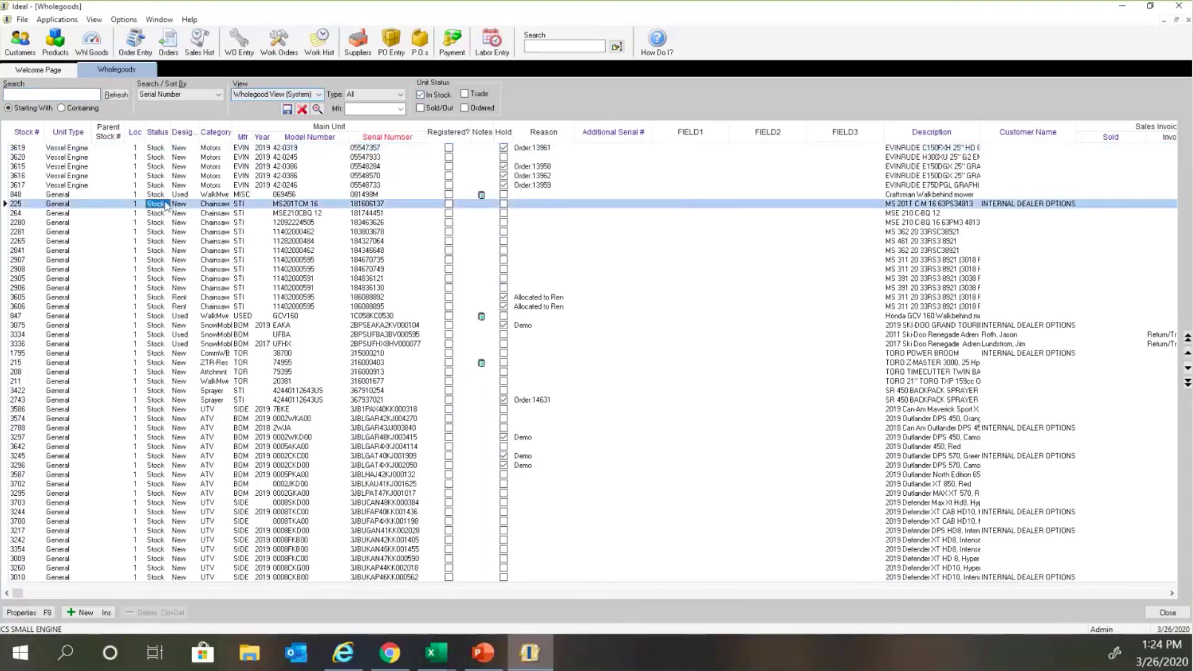
left_click(167, 197)
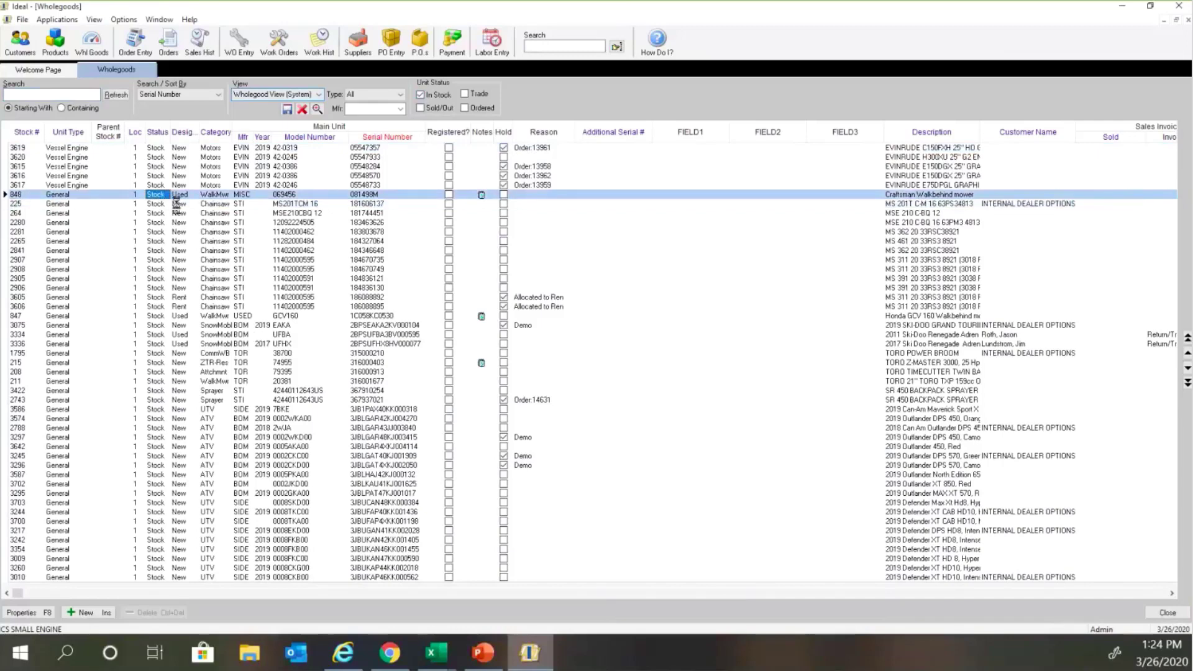
double_click(163, 194)
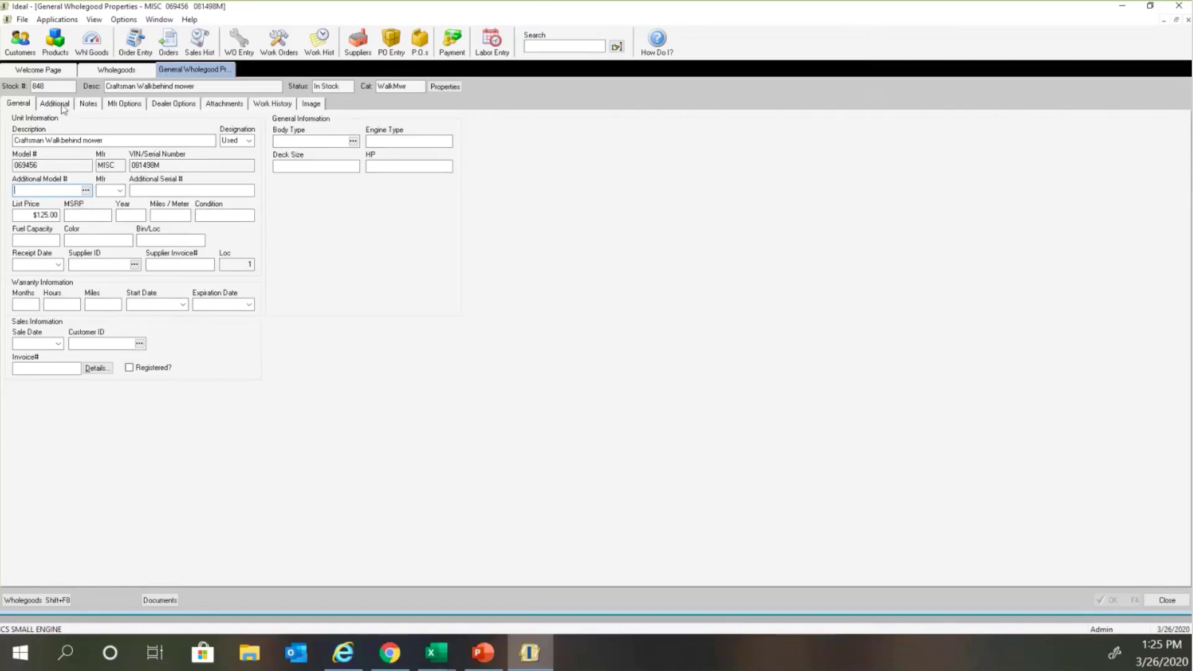
Examine the mower's designation choices, keeping Used, and review its additional pricing, estimated profit and notes.
left_click(249, 142)
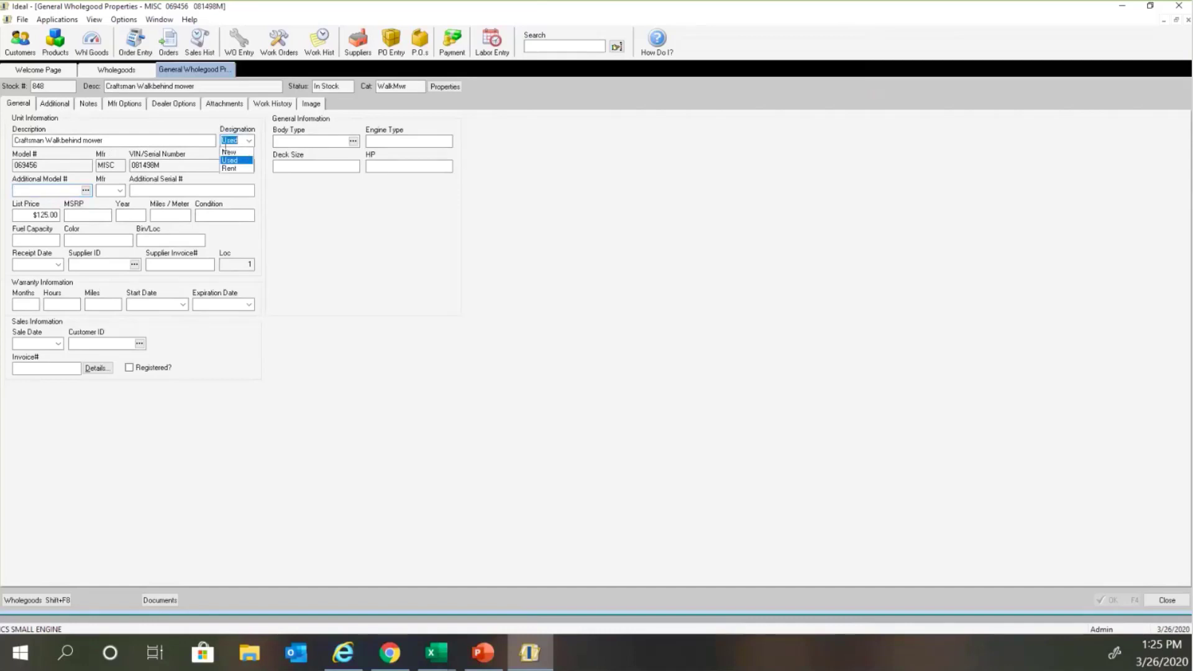
left_click(121, 124)
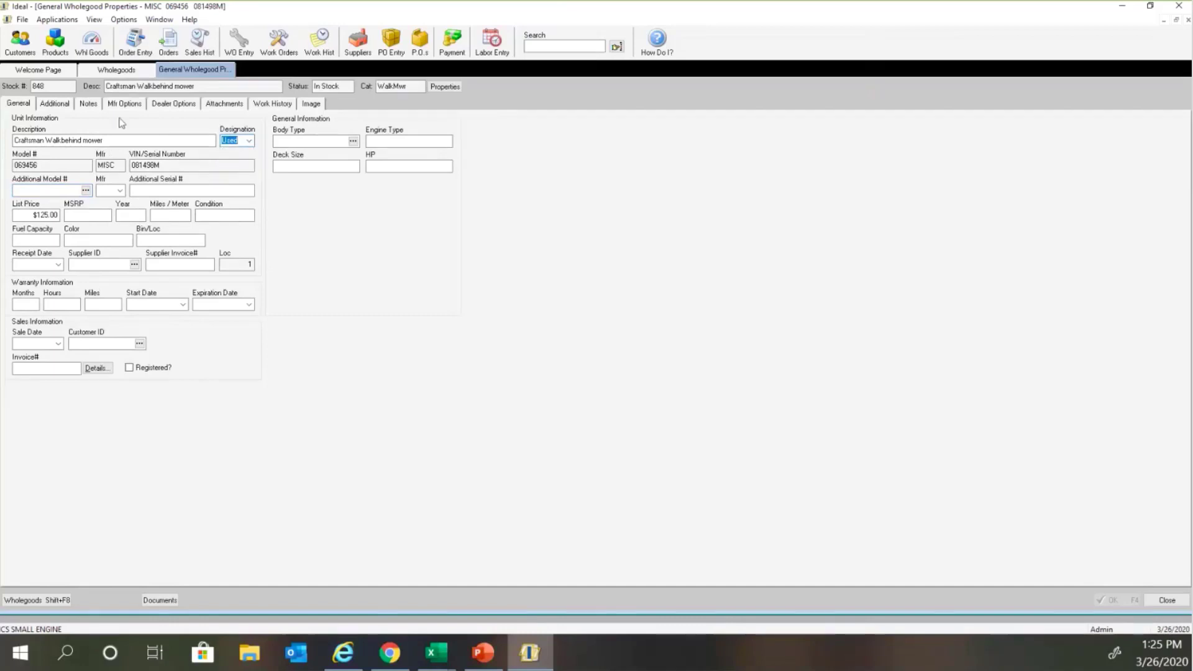
left_click(58, 107)
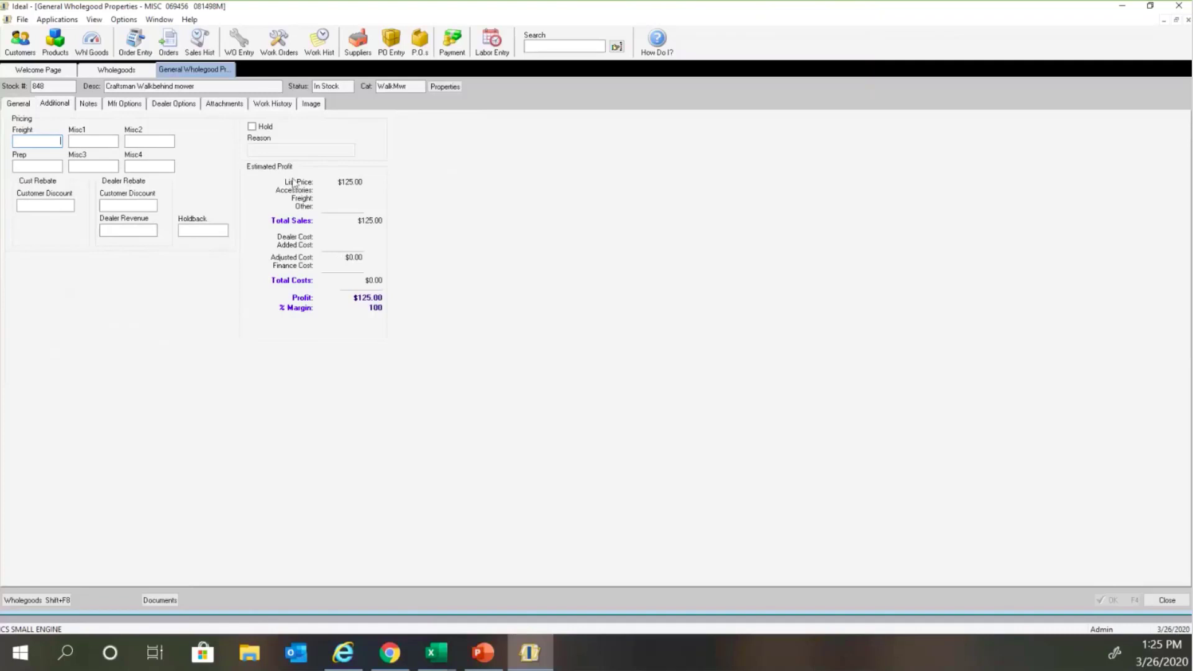
left_click(87, 104)
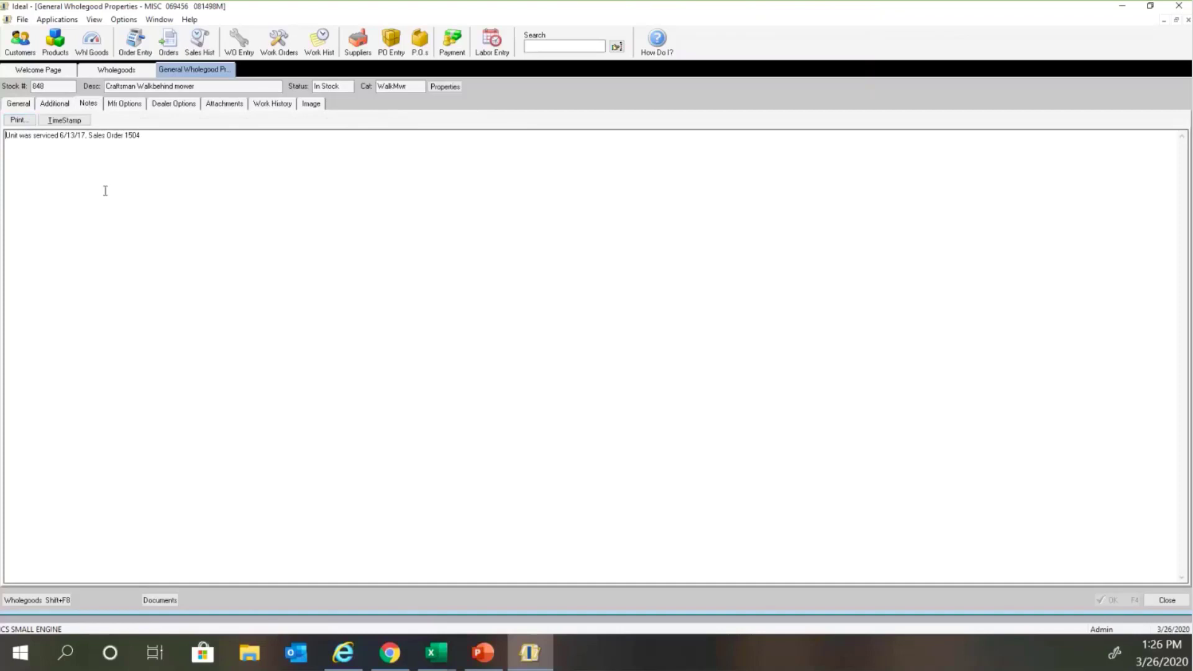
Review the mower's manufacturer options and dealer options, and check how dealer options are added without starting an internal order.
left_click(125, 104)
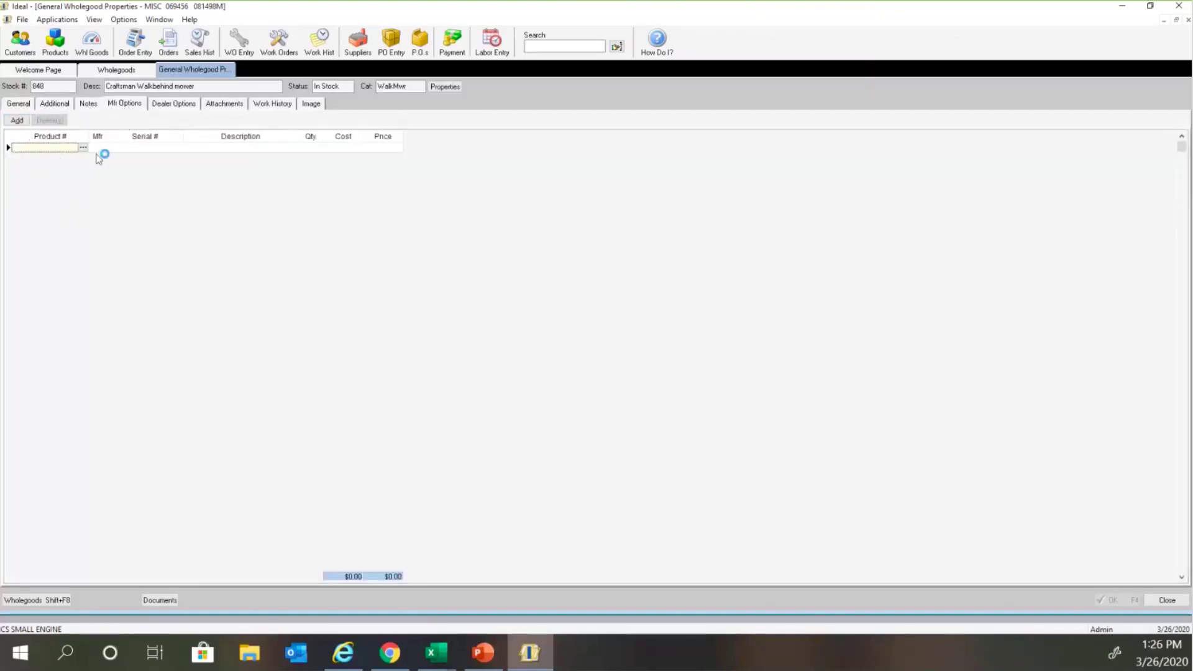
left_click(186, 106)
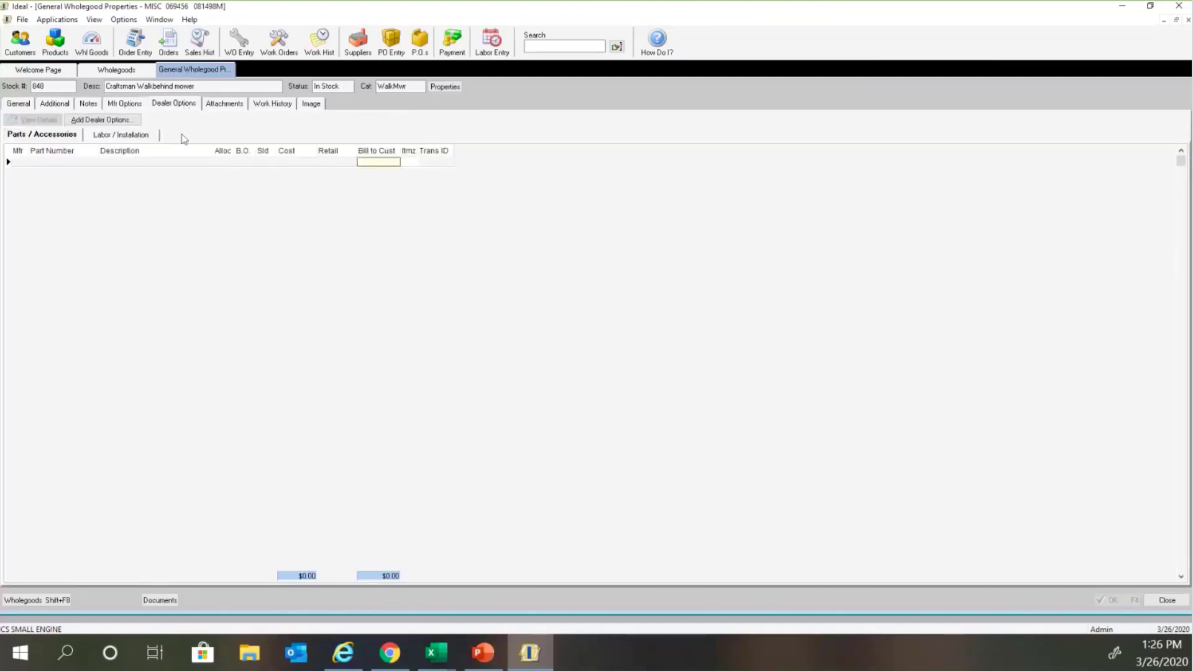
left_click(122, 121)
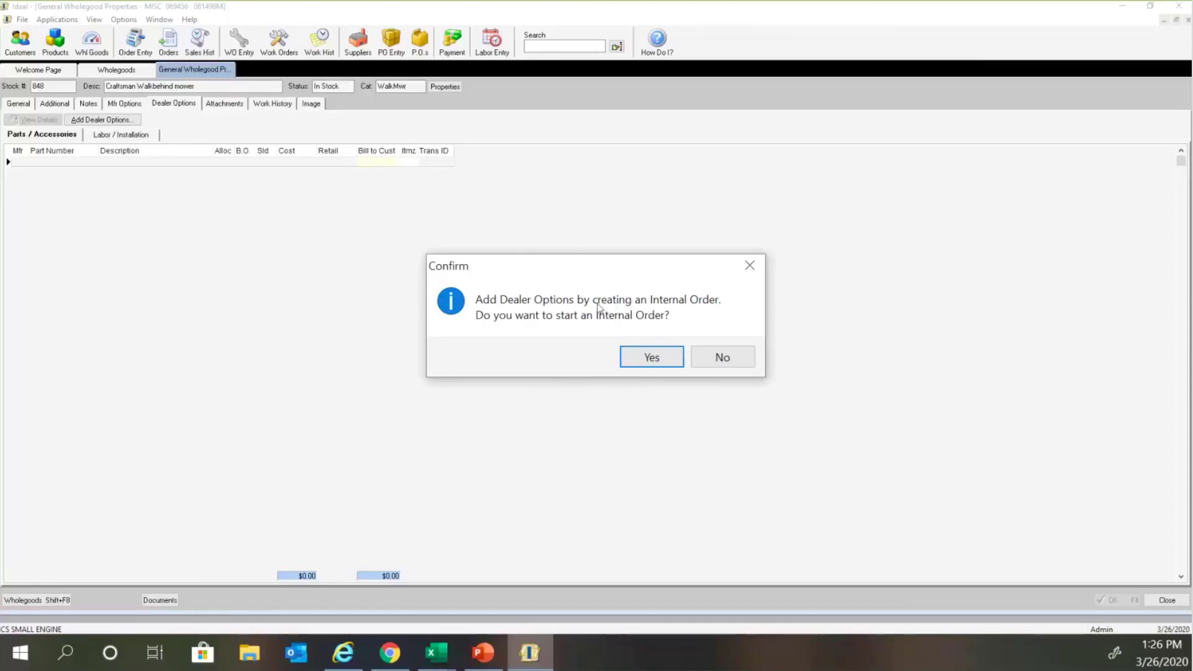
left_click(742, 272)
Review the mower's attachments, work history and image file, and close its properties and the wholegoods list.
left_click(226, 105)
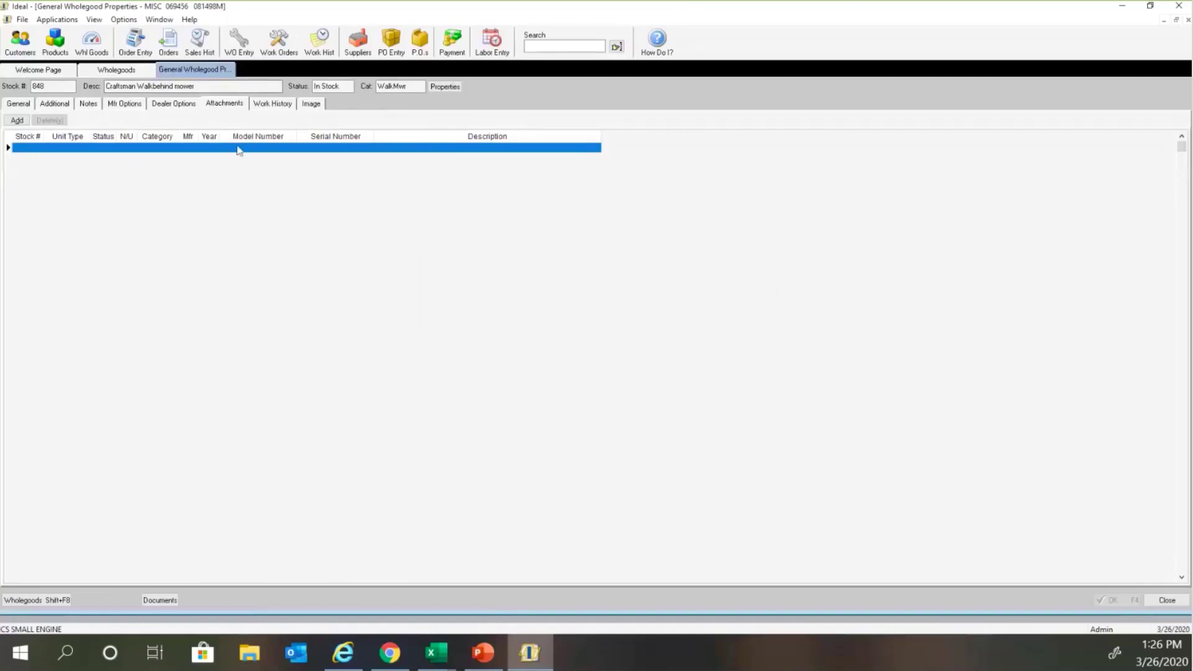
left_click(272, 103)
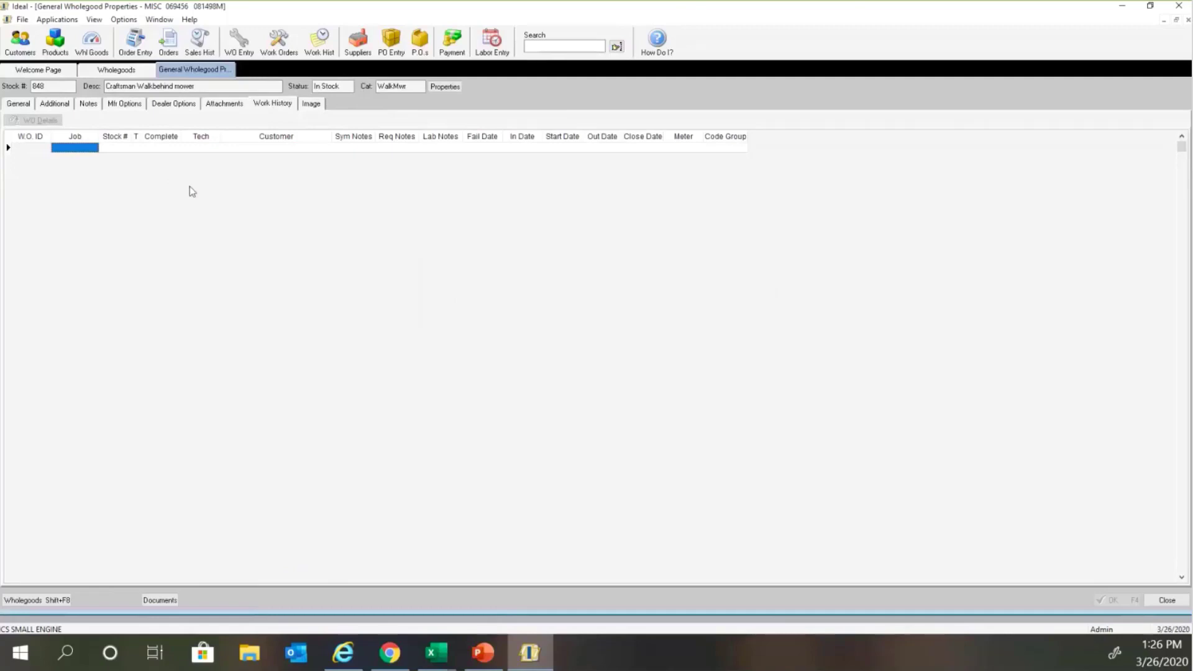
left_click(317, 107)
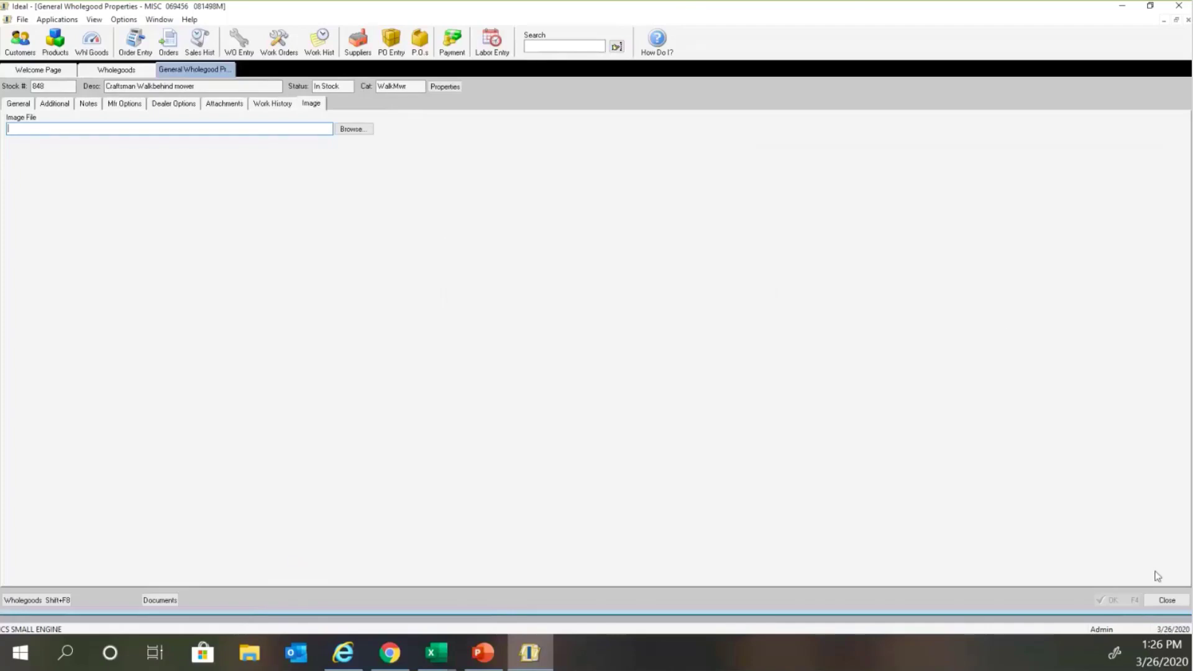
left_click(1166, 600)
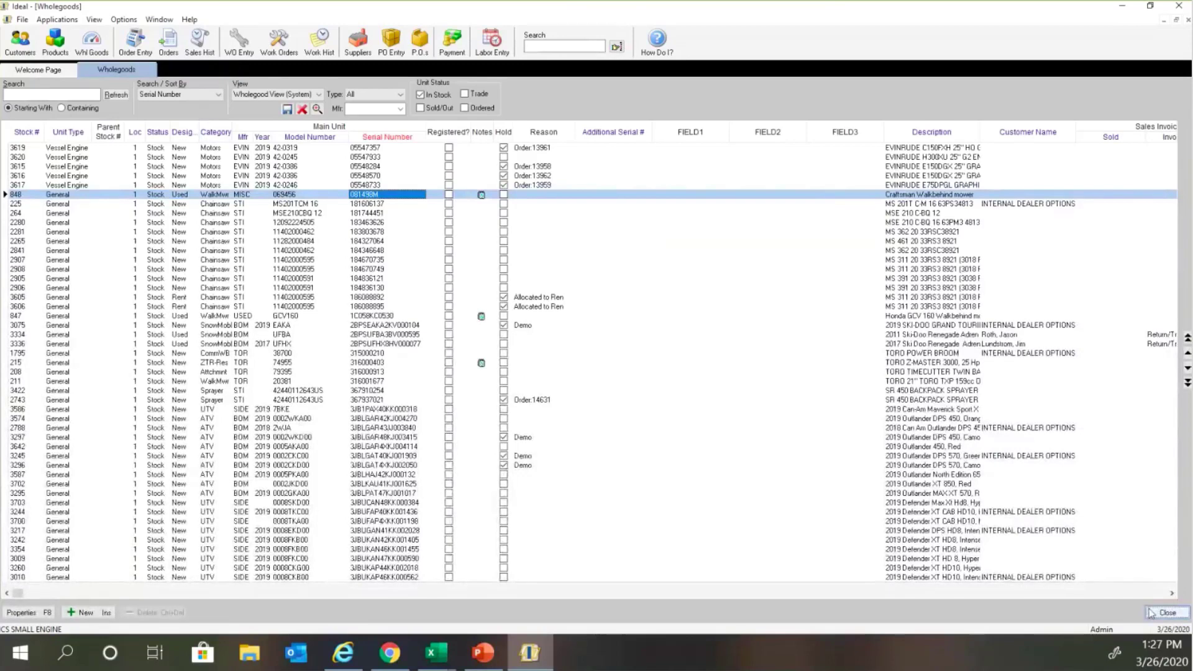
left_click(1151, 613)
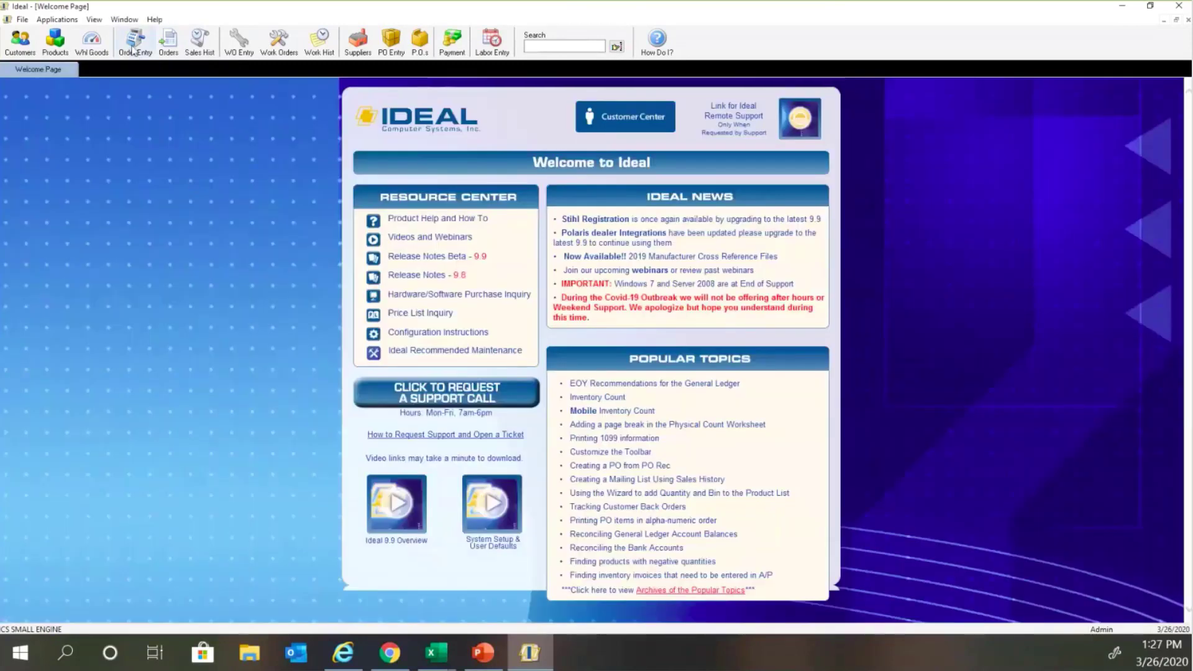
Start a new sales order and look up the customer by last name, examining the available search fields but keeping Name.
left_click(131, 50)
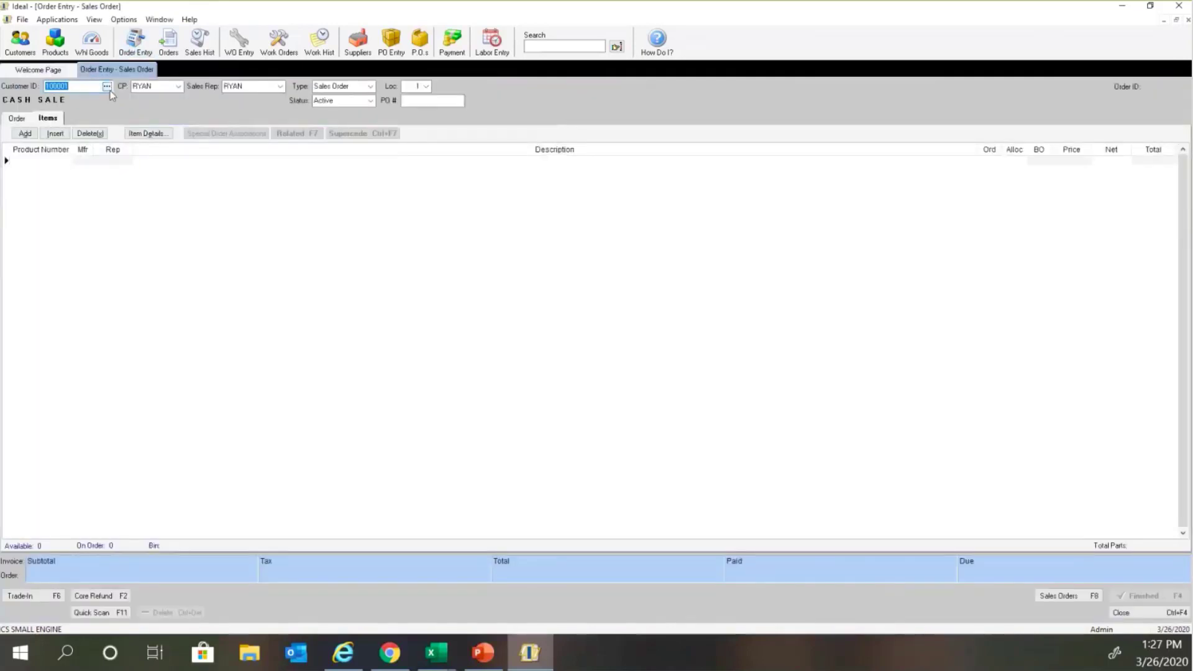
left_click(107, 87)
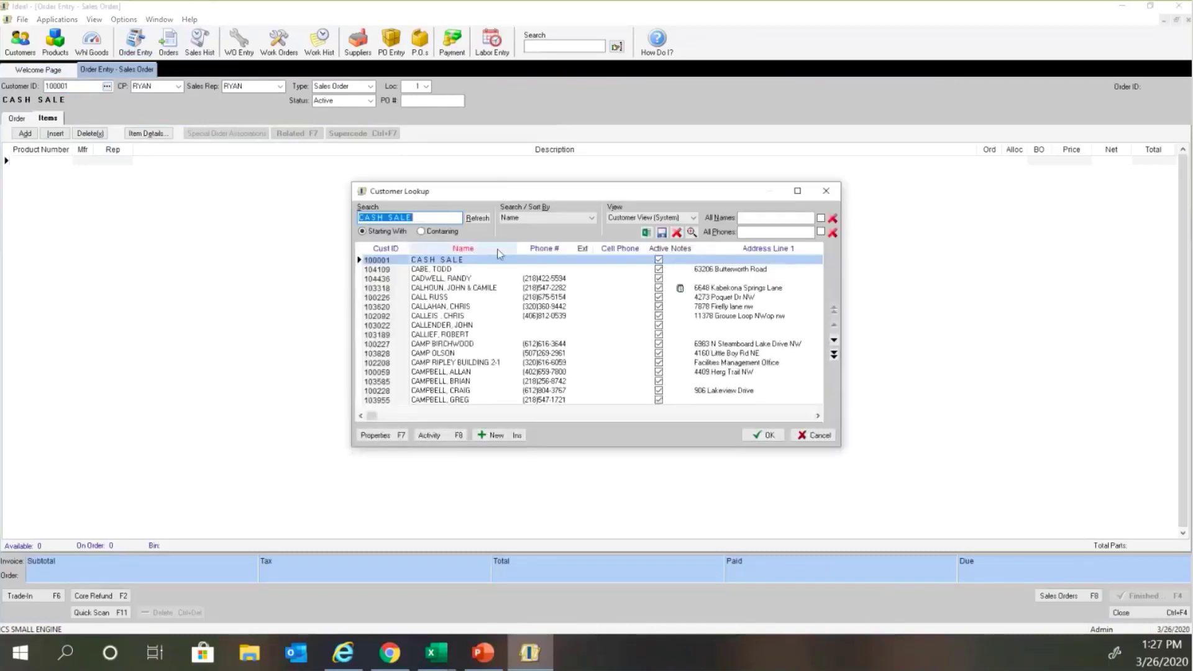
type("BAU")
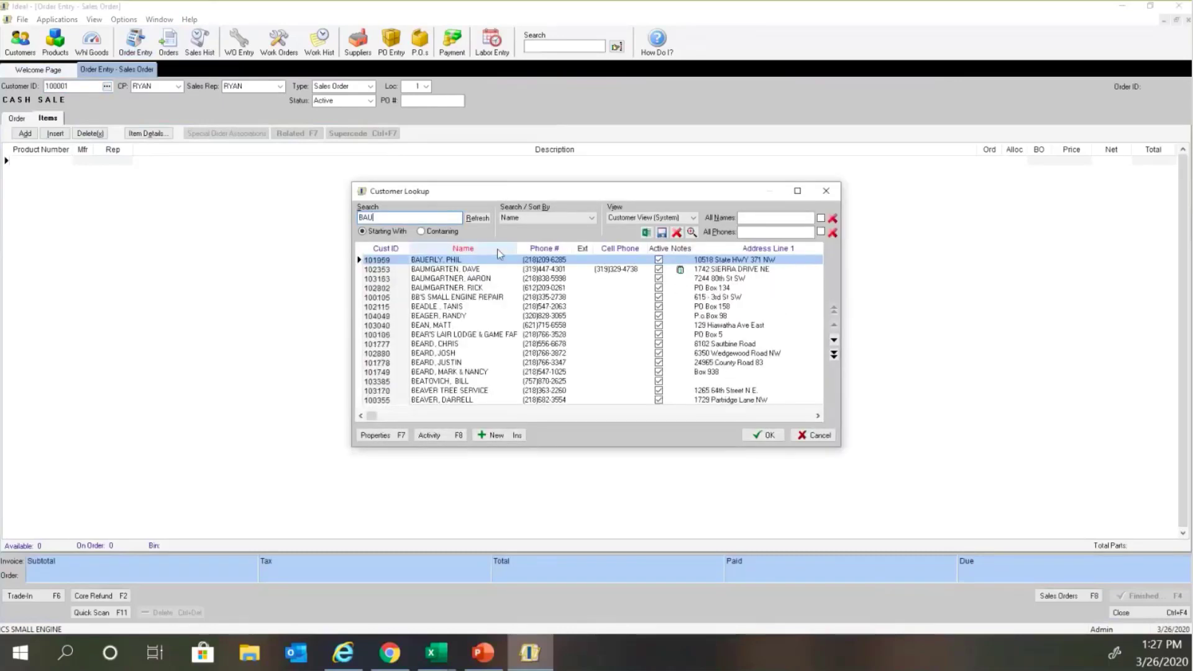
type("MG")
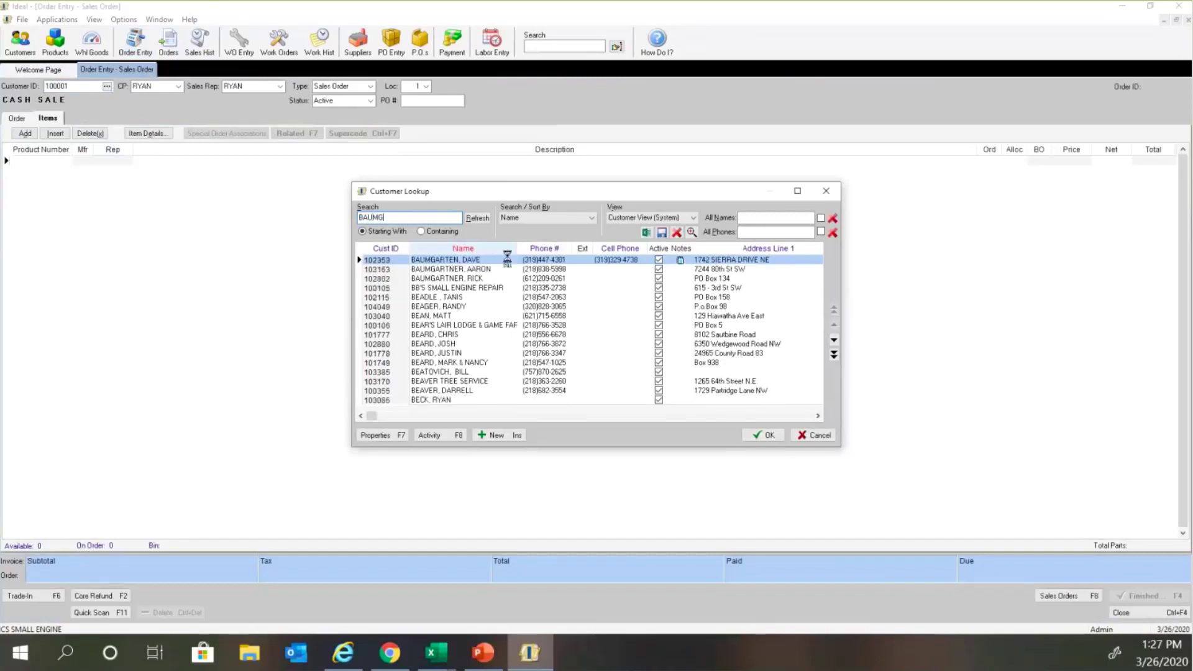
left_click(590, 220)
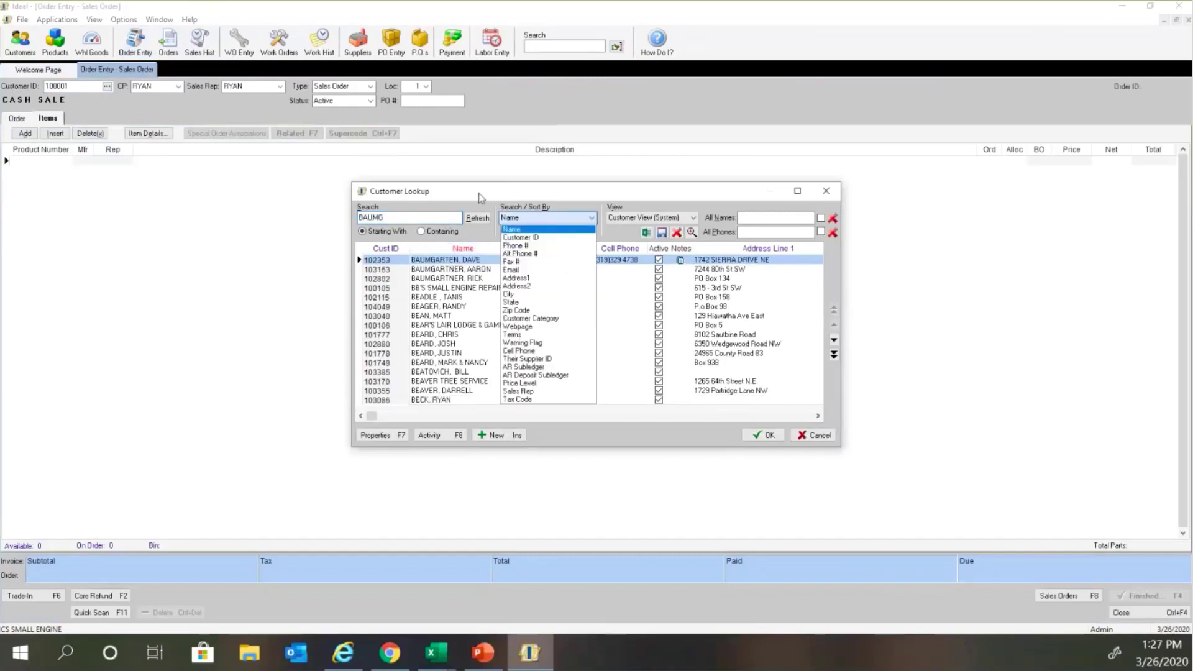
left_click(479, 194)
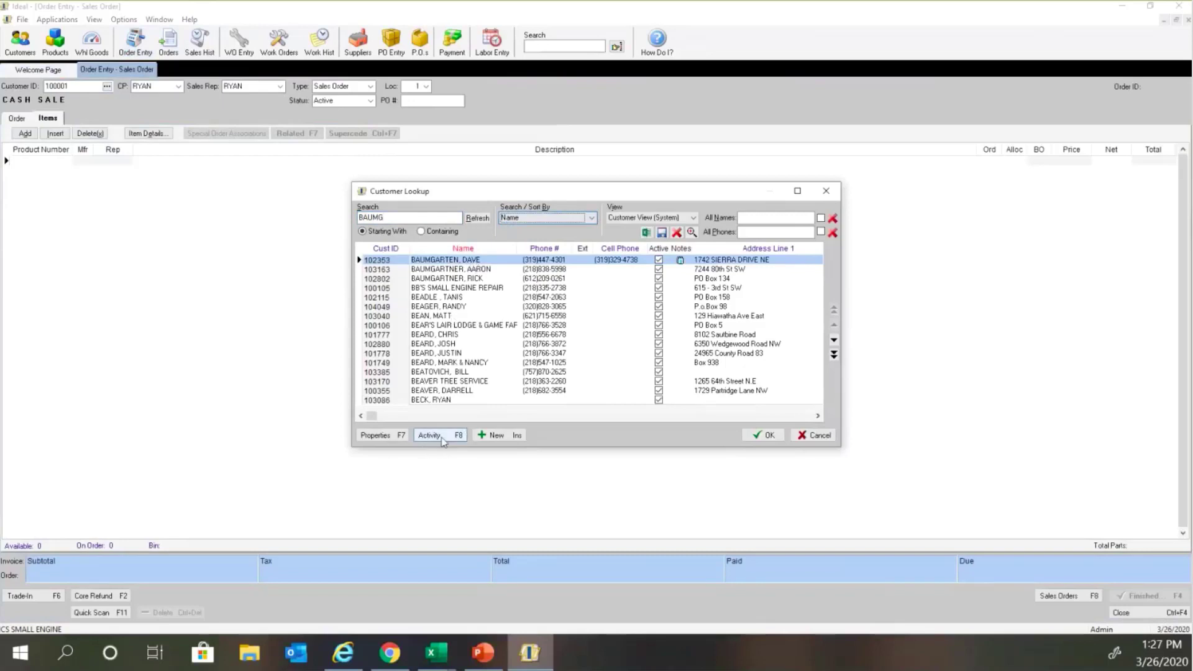
Review the found customer's properties, receivables and orders, and select that customer for the sales order.
left_click(383, 434)
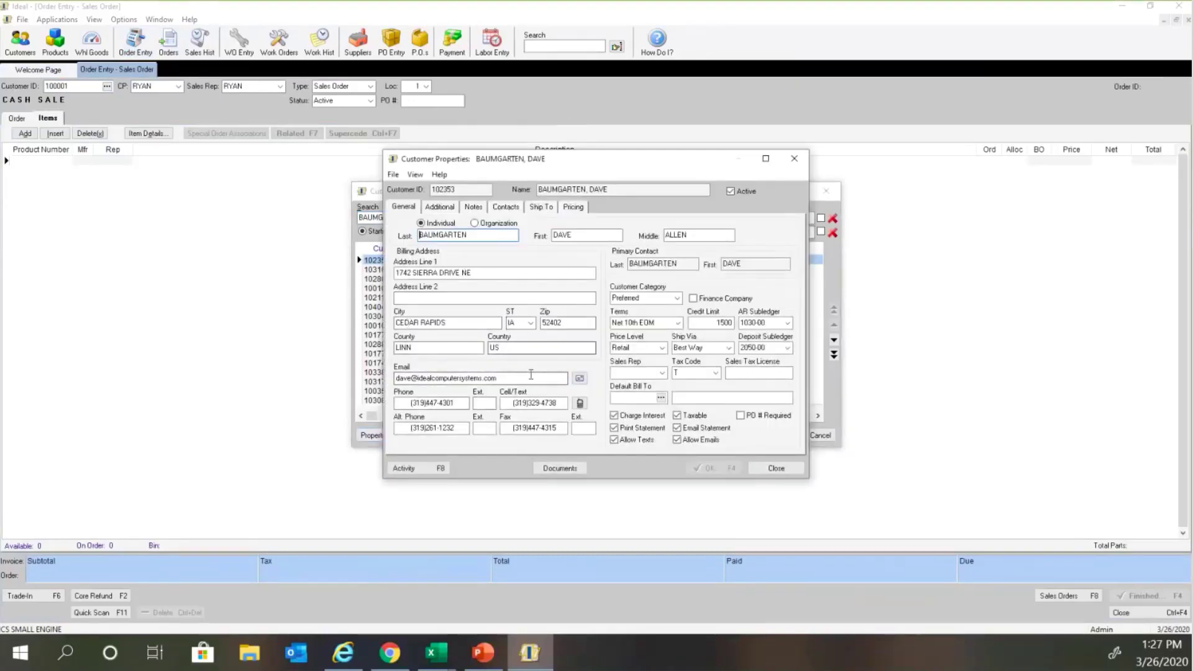
left_click(755, 471)
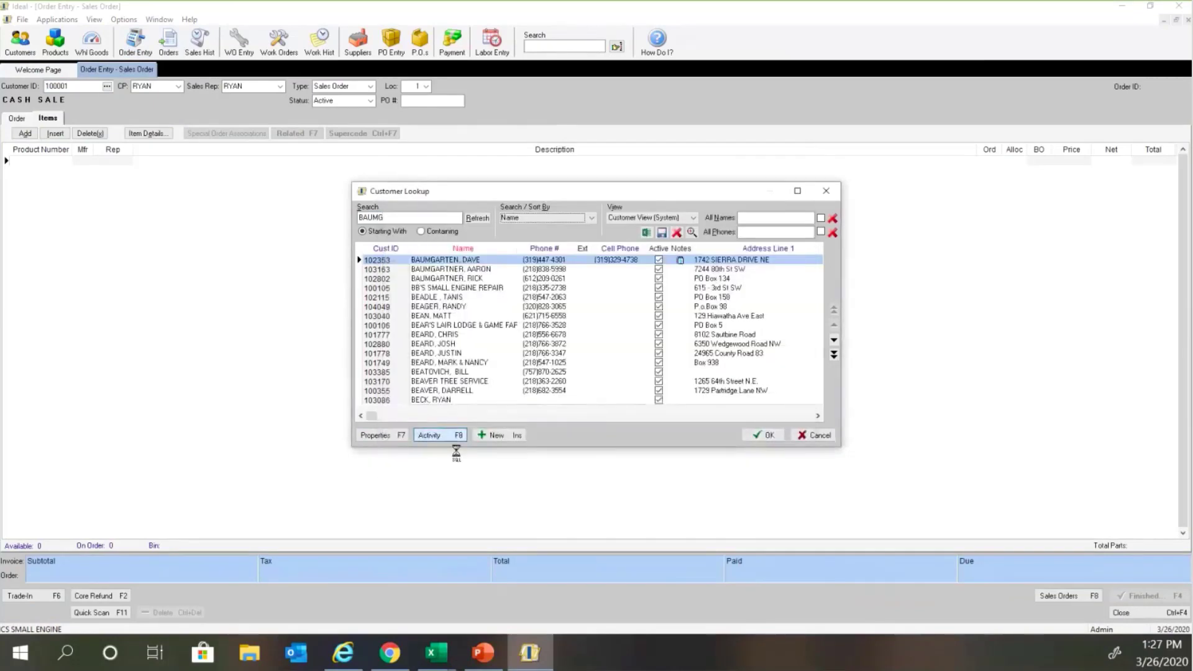
left_click(442, 434)
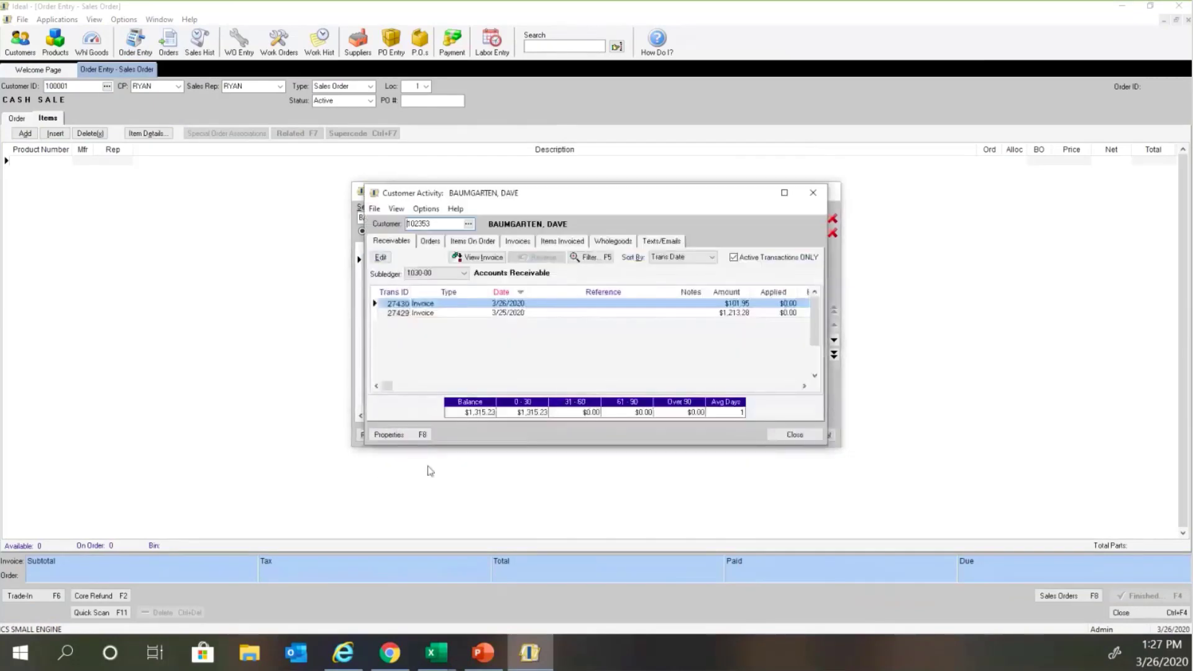
left_click(430, 241)
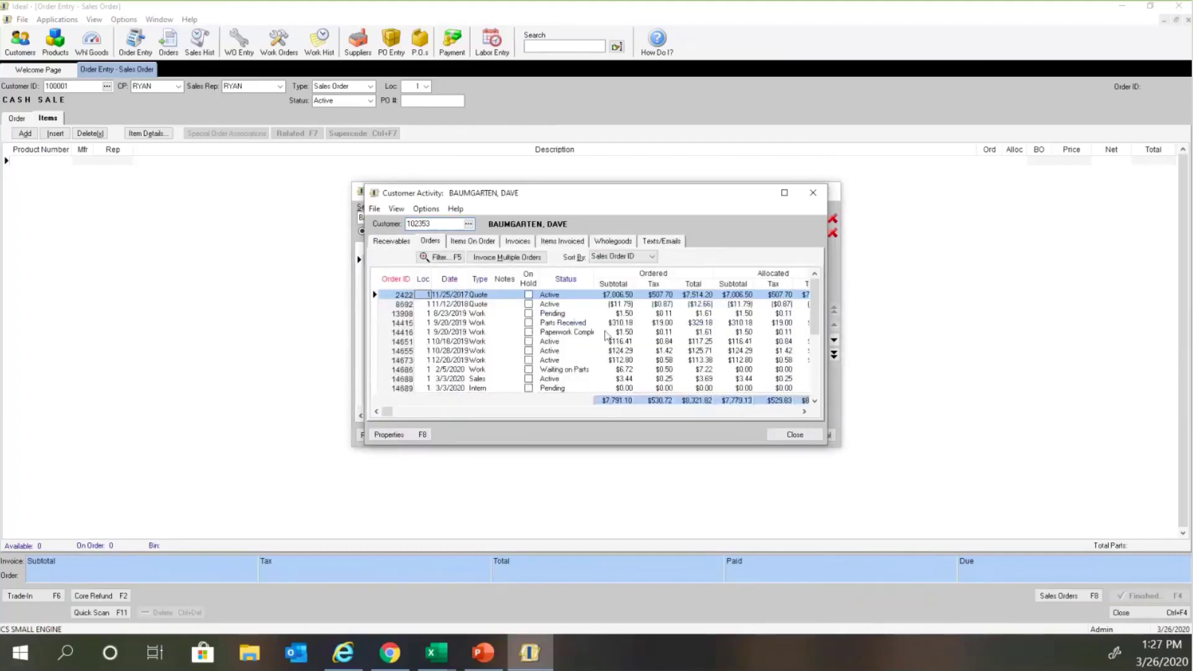
left_click(812, 193)
left_click(778, 435)
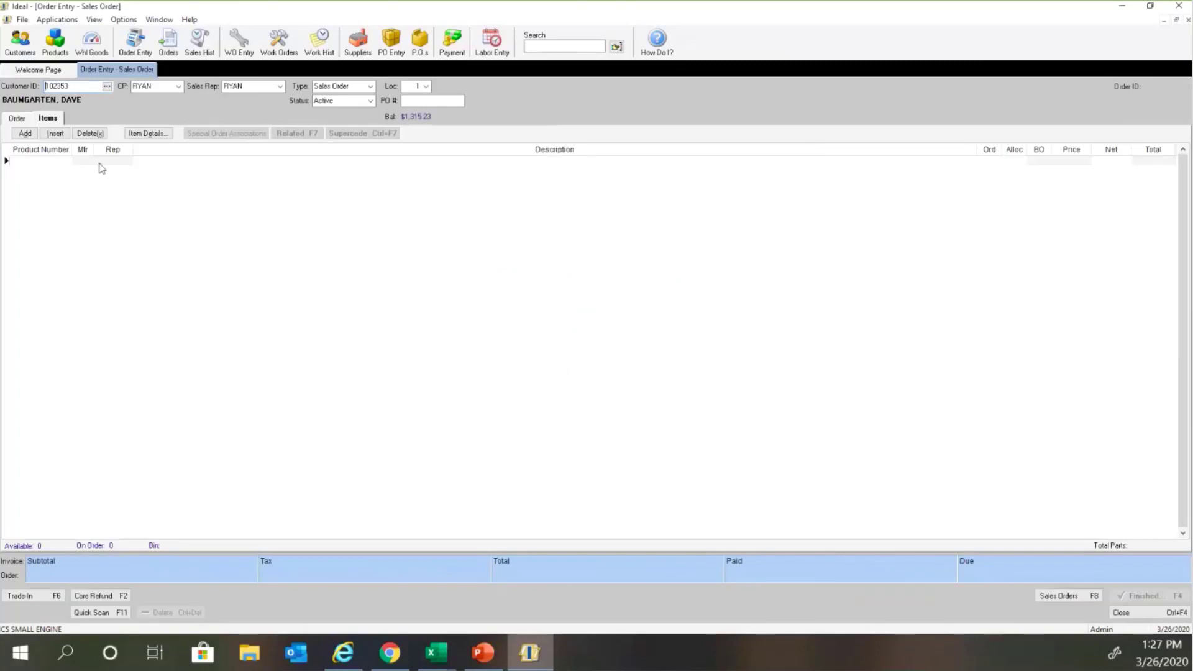
Add product 491588S, the BRS air filter cartridge, to the sales order through the product lookup.
left_click(42, 161)
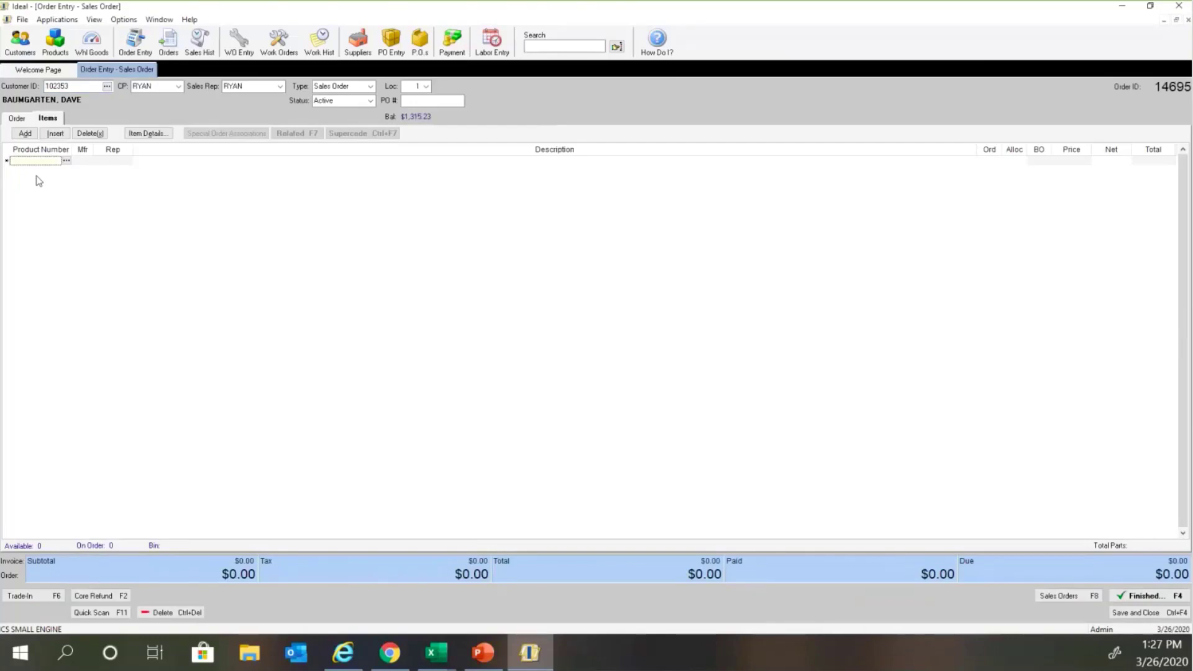
left_click(25, 134)
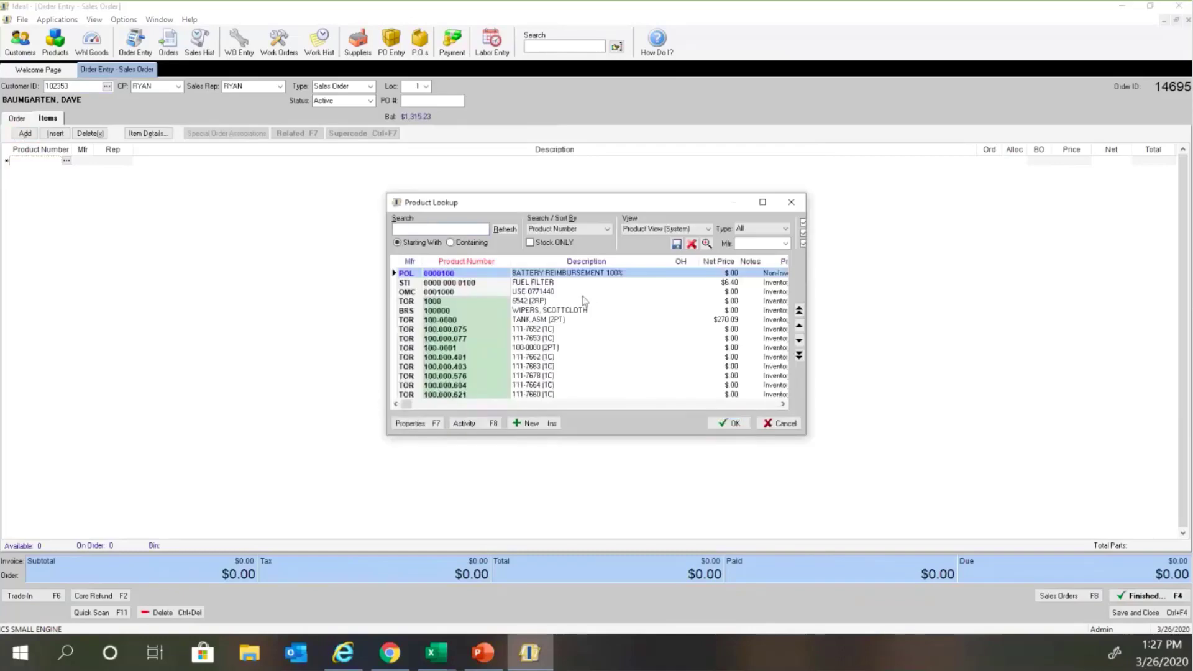
type("491588S")
left_click(730, 423)
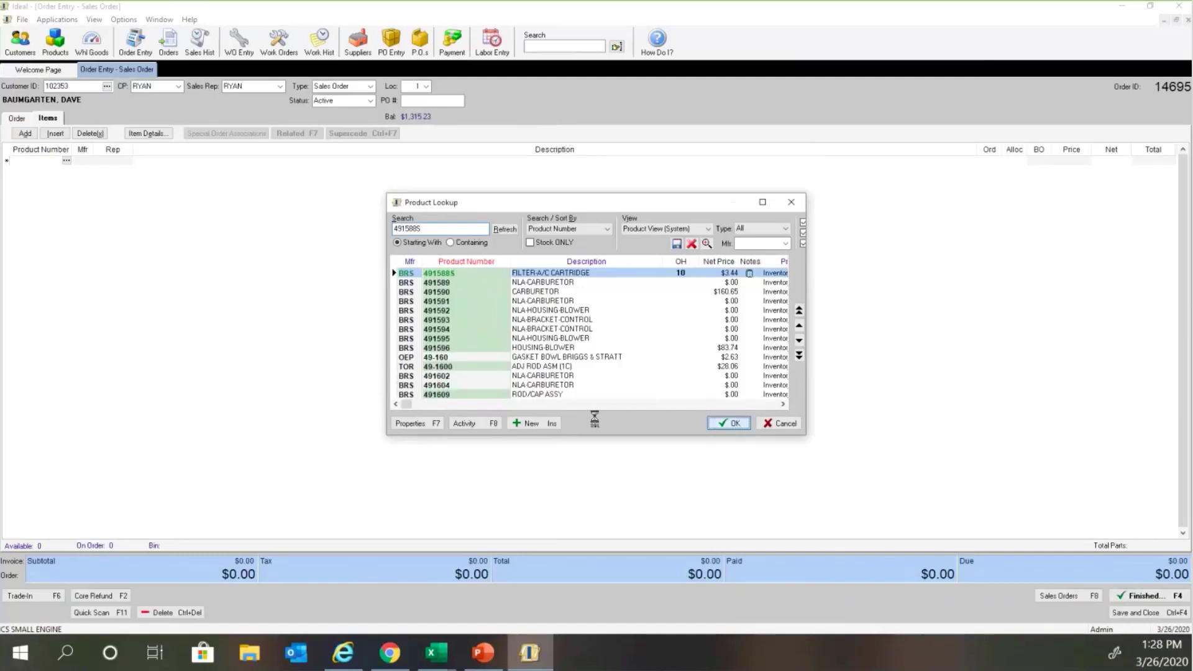
Examine the related items for the filter cartridge, including OEP 30-710, without adding or replacing anything.
left_click_drag(113, 176, 375, 170)
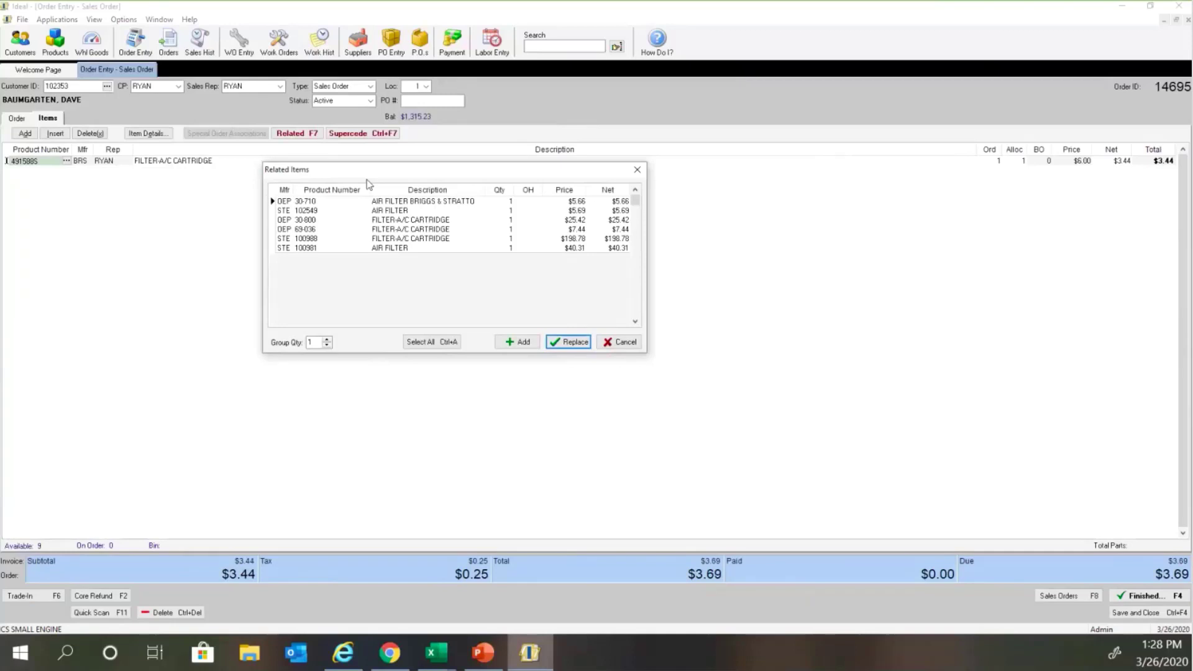
left_click(409, 206)
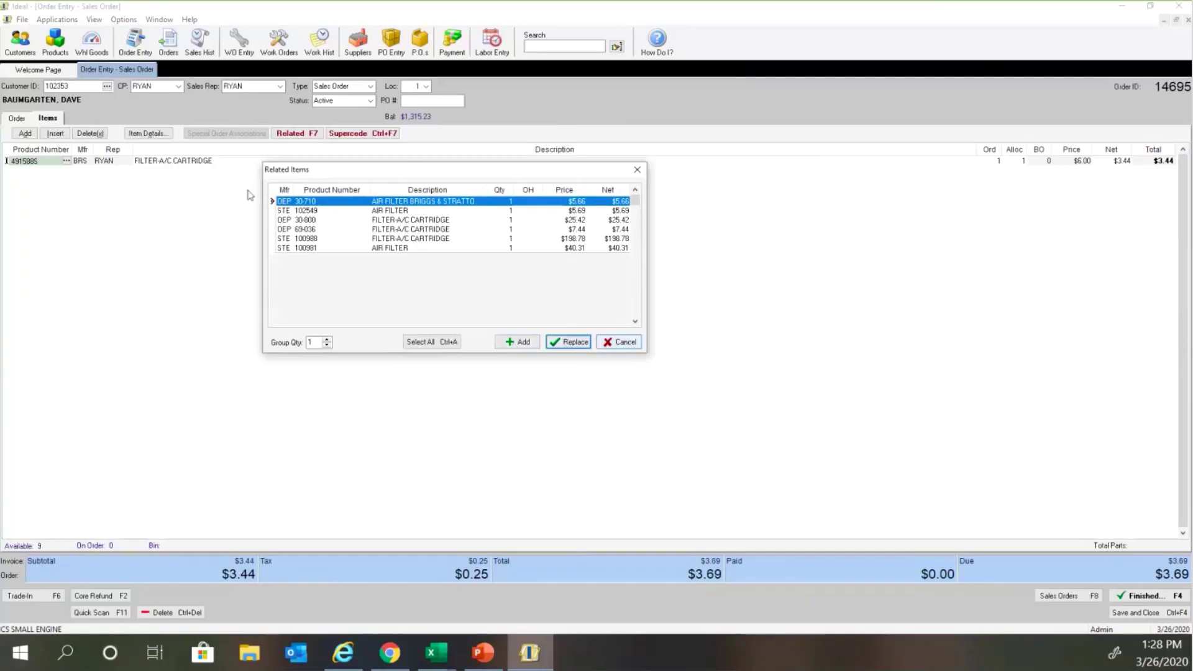
left_click(619, 342)
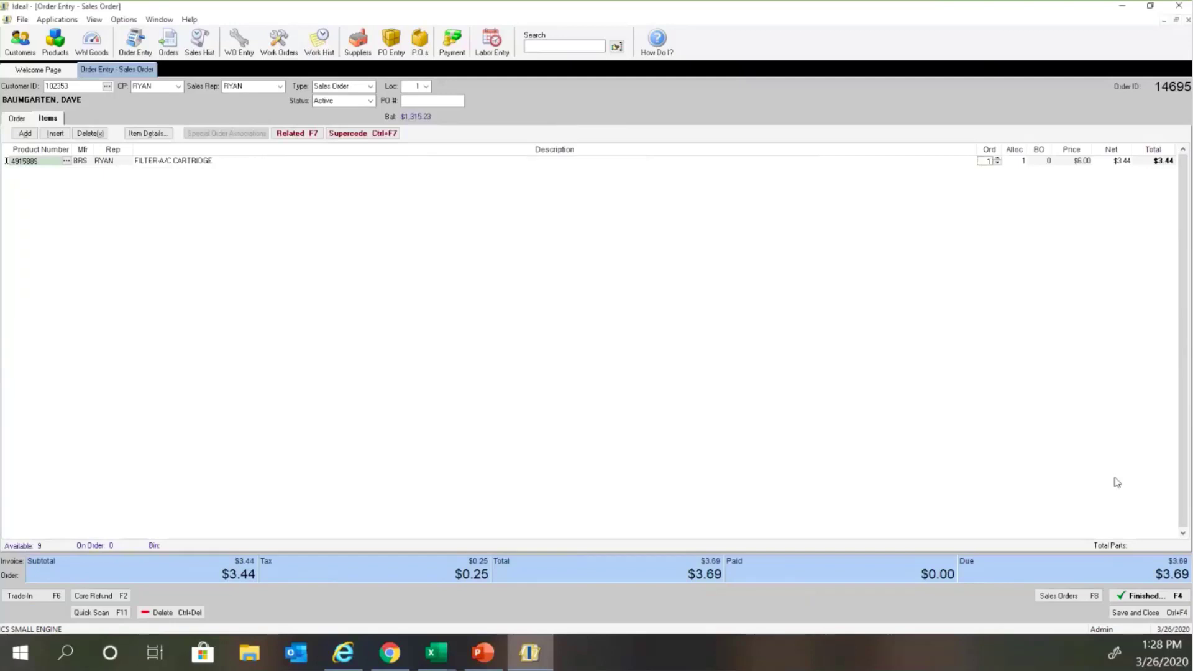
Finish the sales order by invoicing the customer with a cash payment of $3.69, and review the regular invoice in the print preview.
left_click(1147, 598)
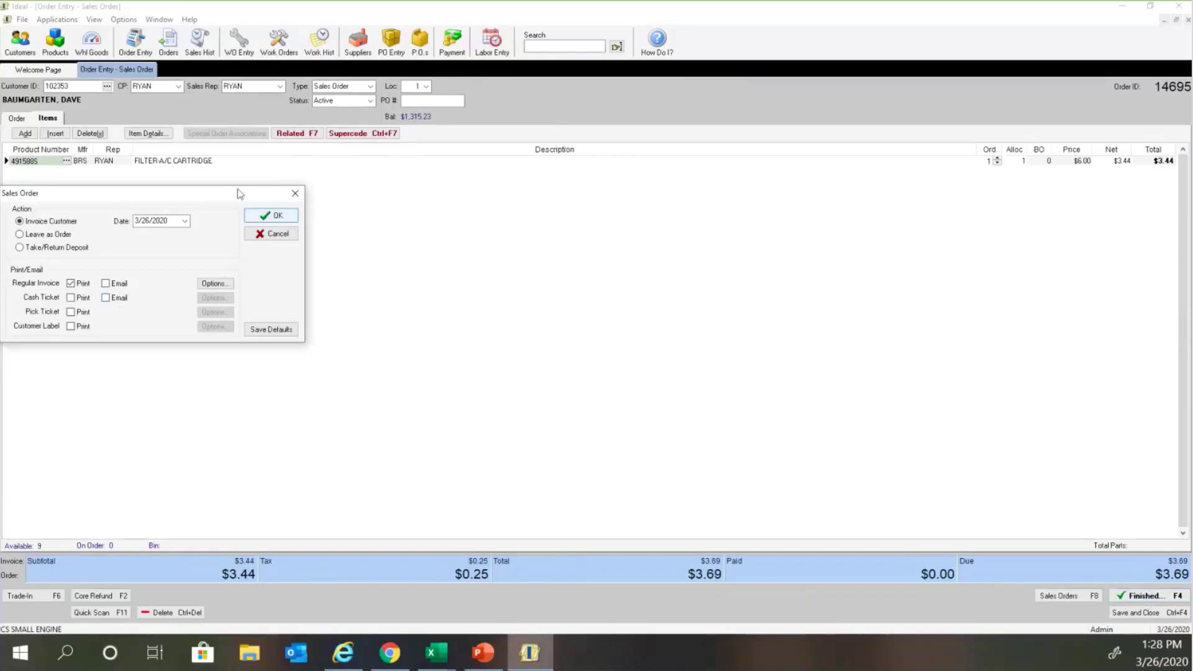
left_click_drag(238, 189, 372, 163)
left_click(418, 188)
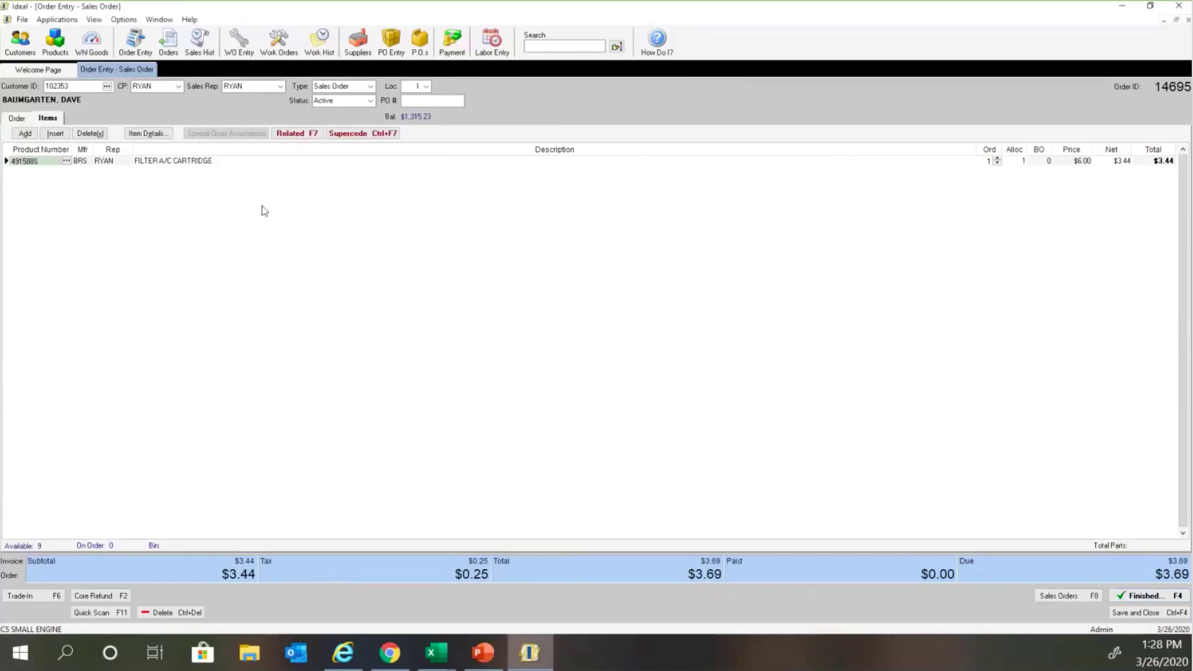
double_click(120, 205)
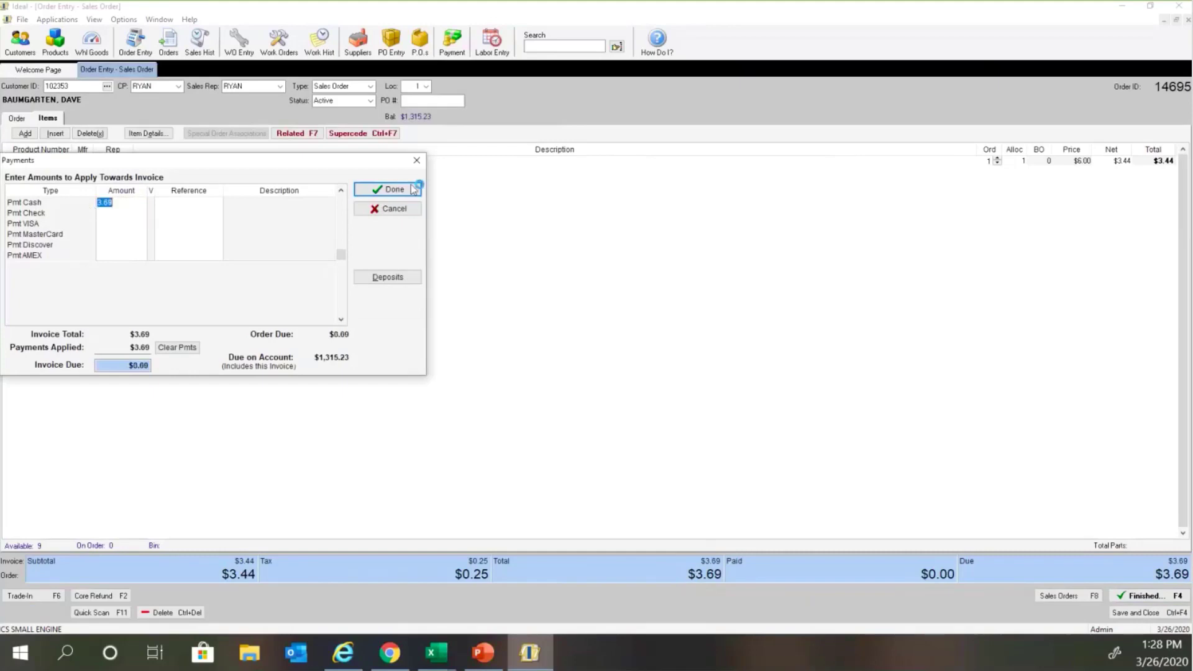
left_click(390, 190)
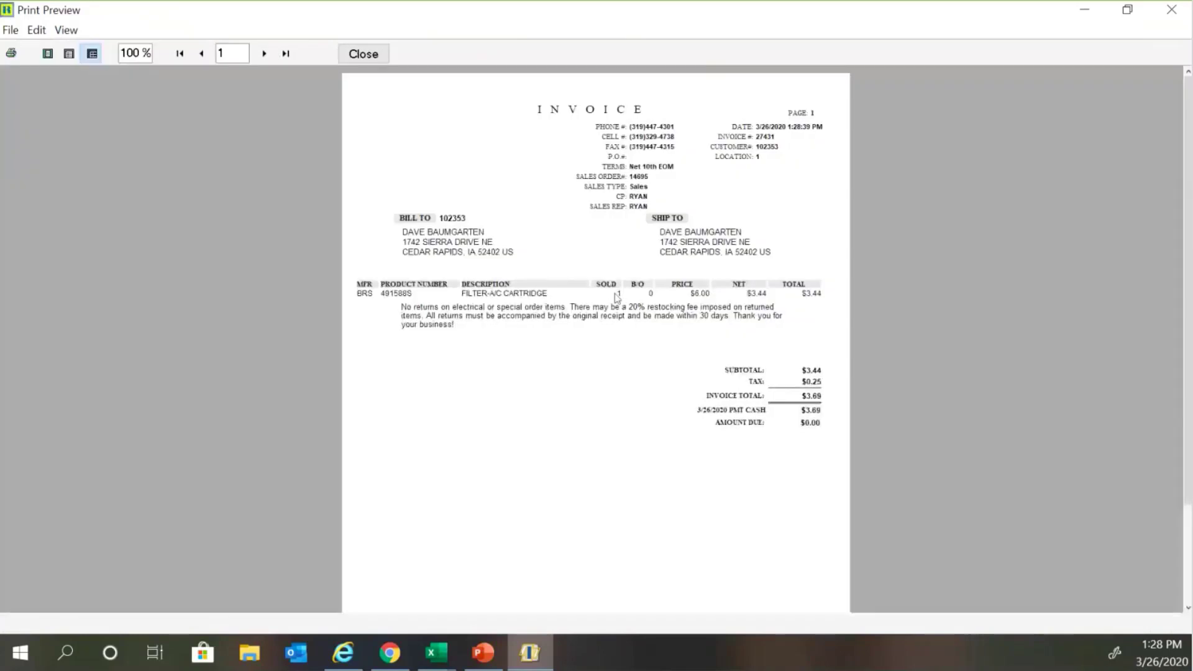
scroll(623, 320, "down", 1)
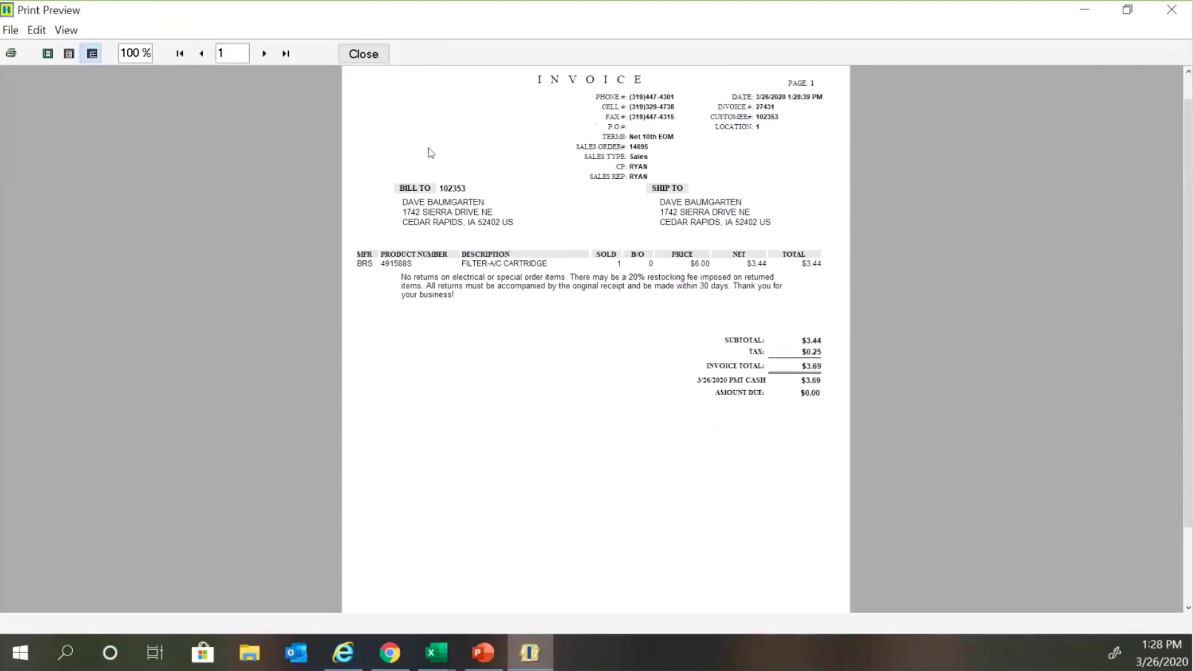
scroll(463, 167, "down", 3)
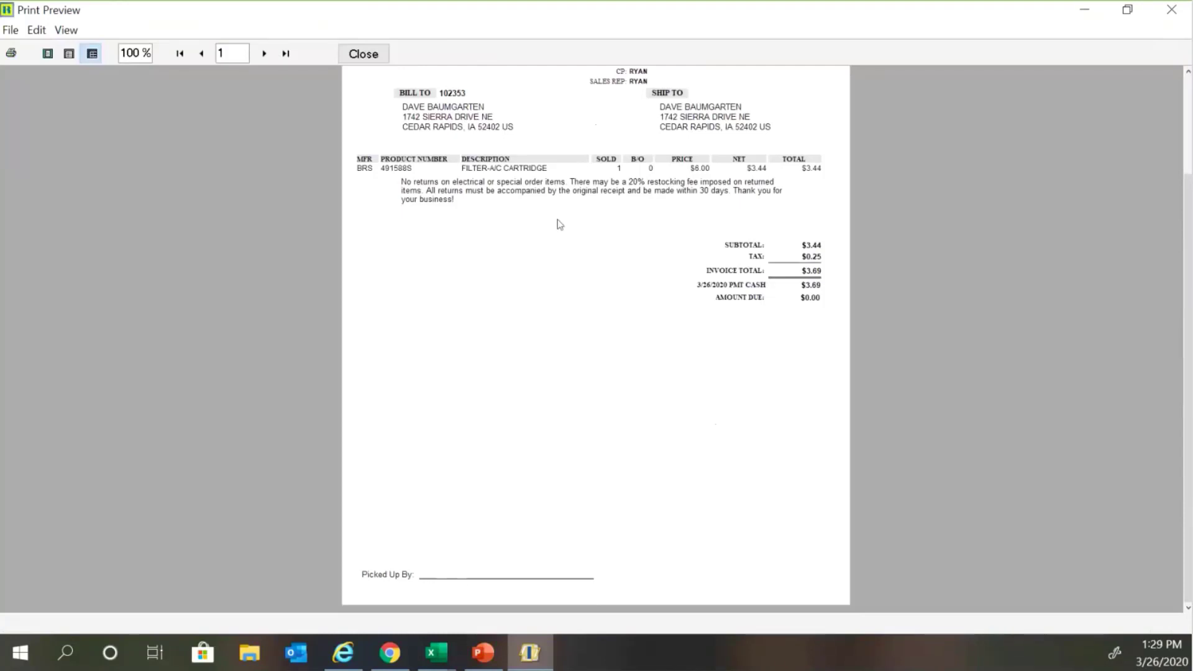
Close the invoice preview and leave sales order entry.
left_click(363, 54)
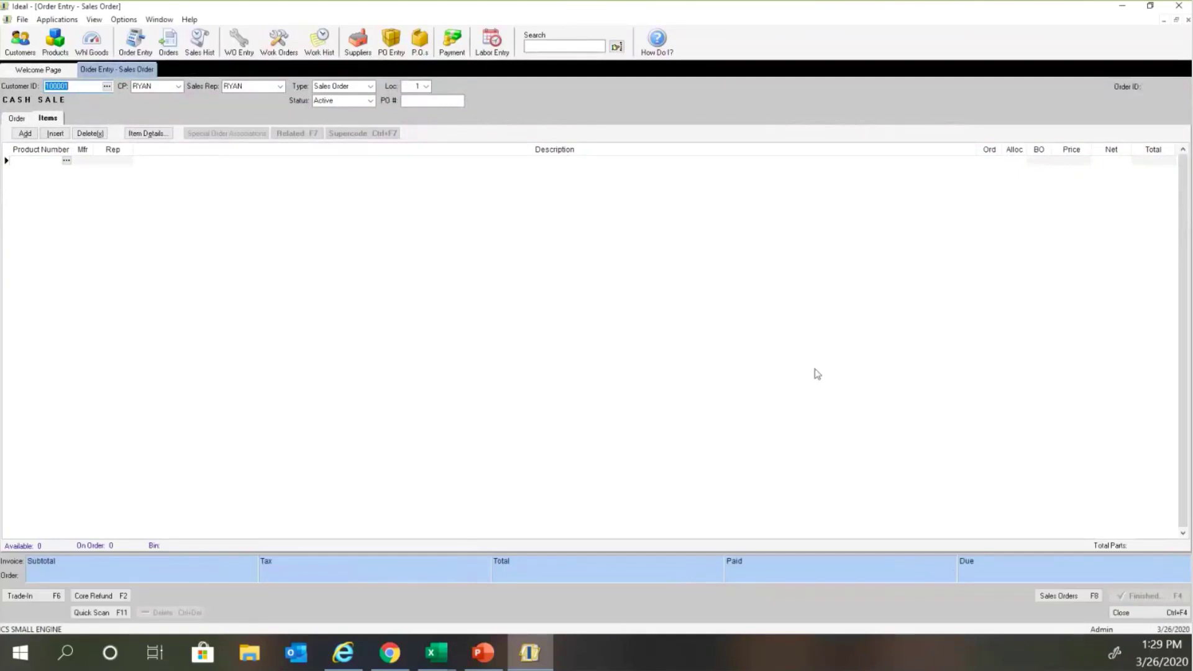
left_click(1135, 619)
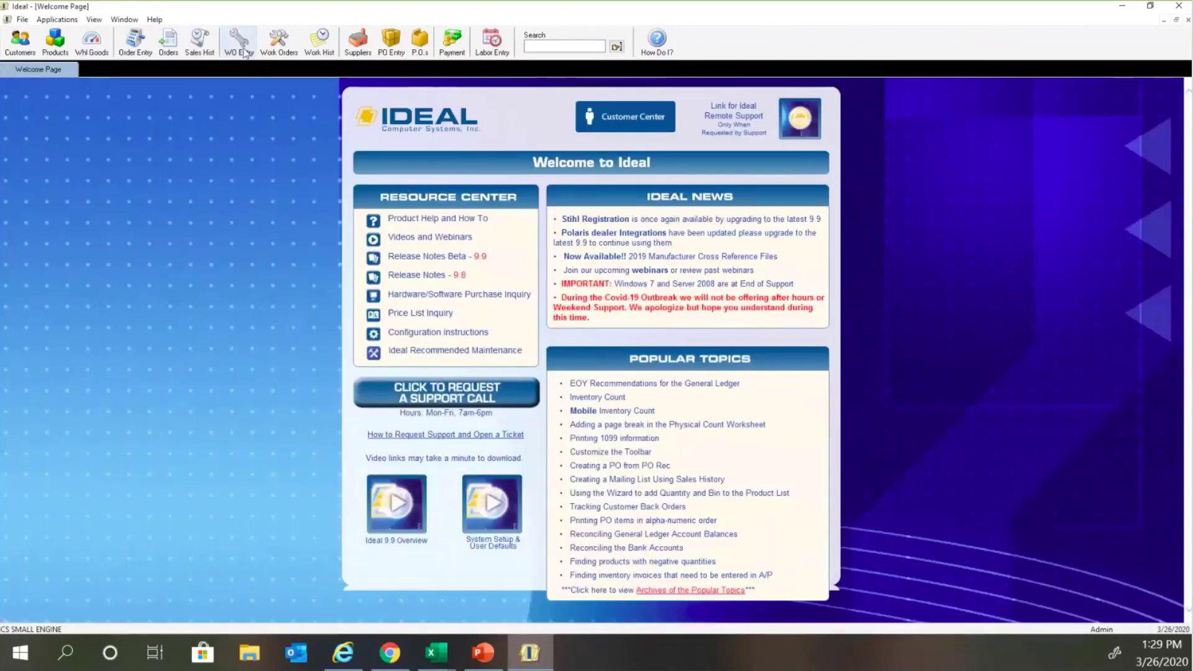
Start a work order for the customer found by last name, checking the customer's properties, and assign the technician.
left_click(244, 50)
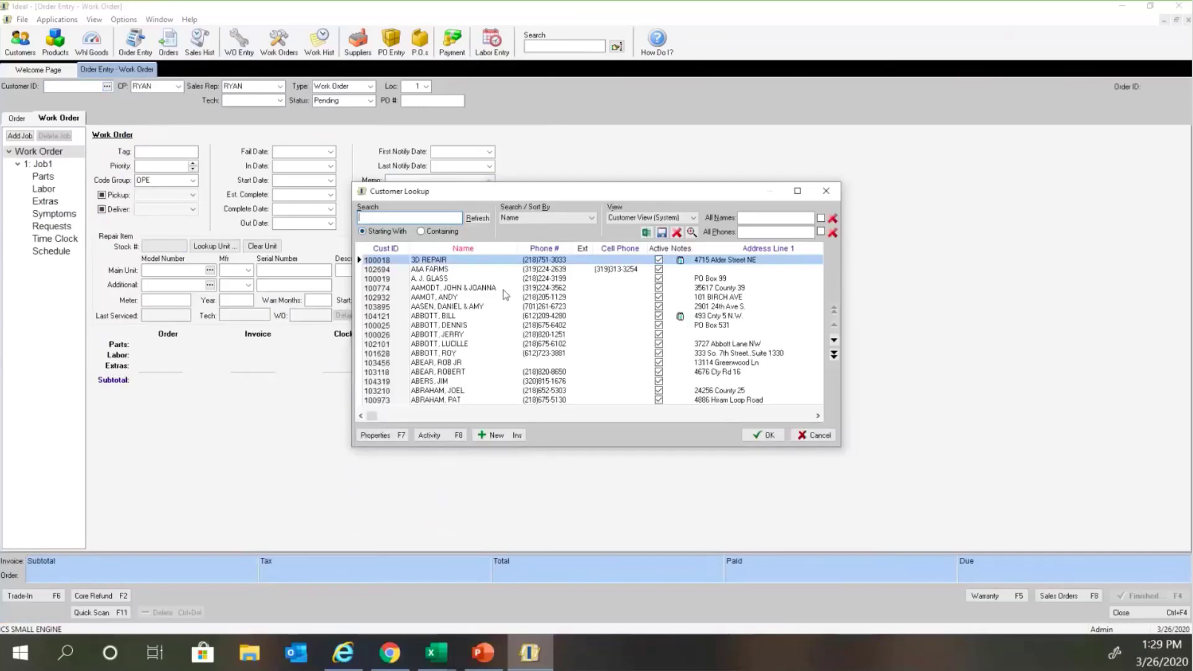
type("BAUMA")
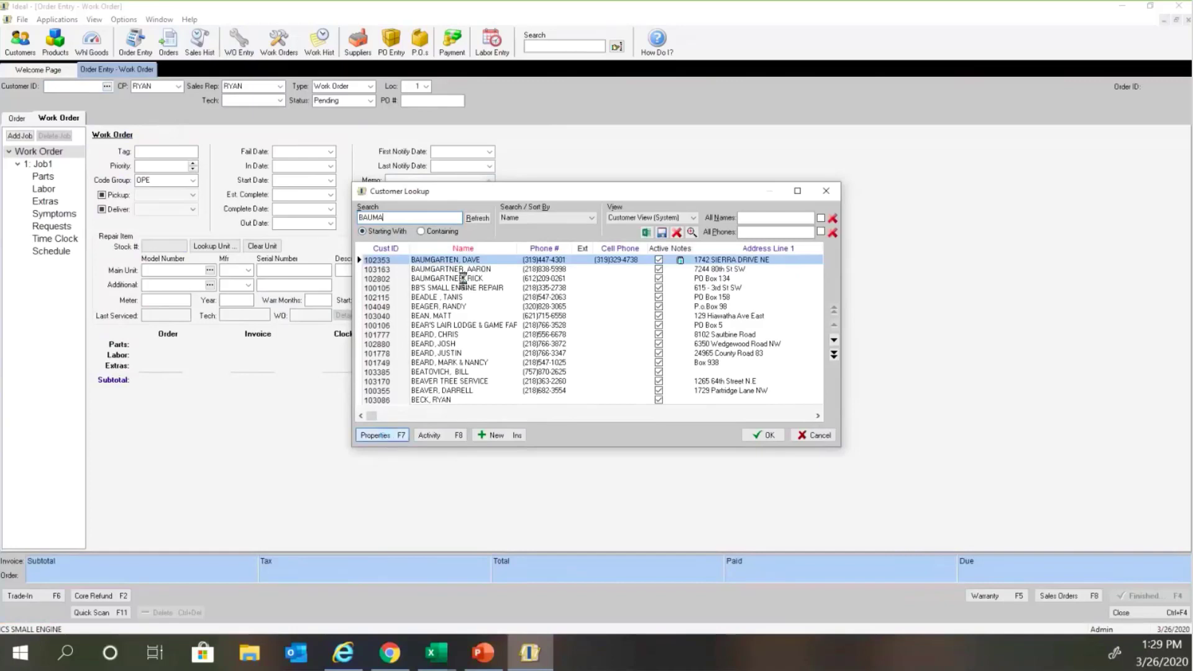
key("F7")
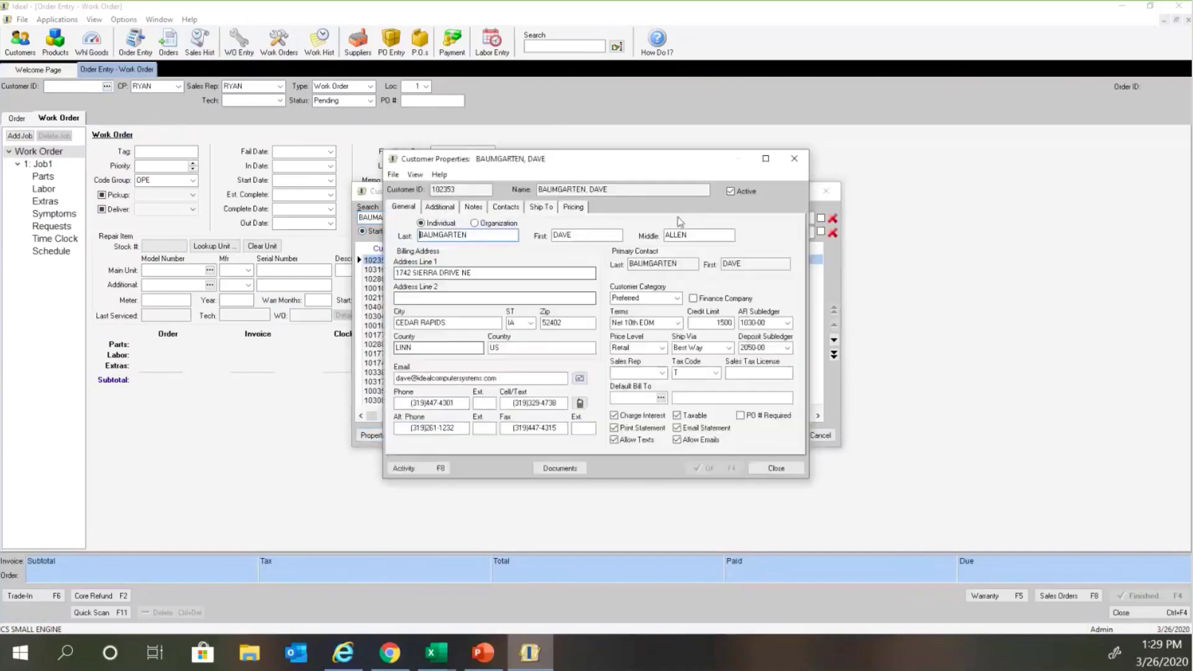
left_click(794, 159)
left_click(769, 435)
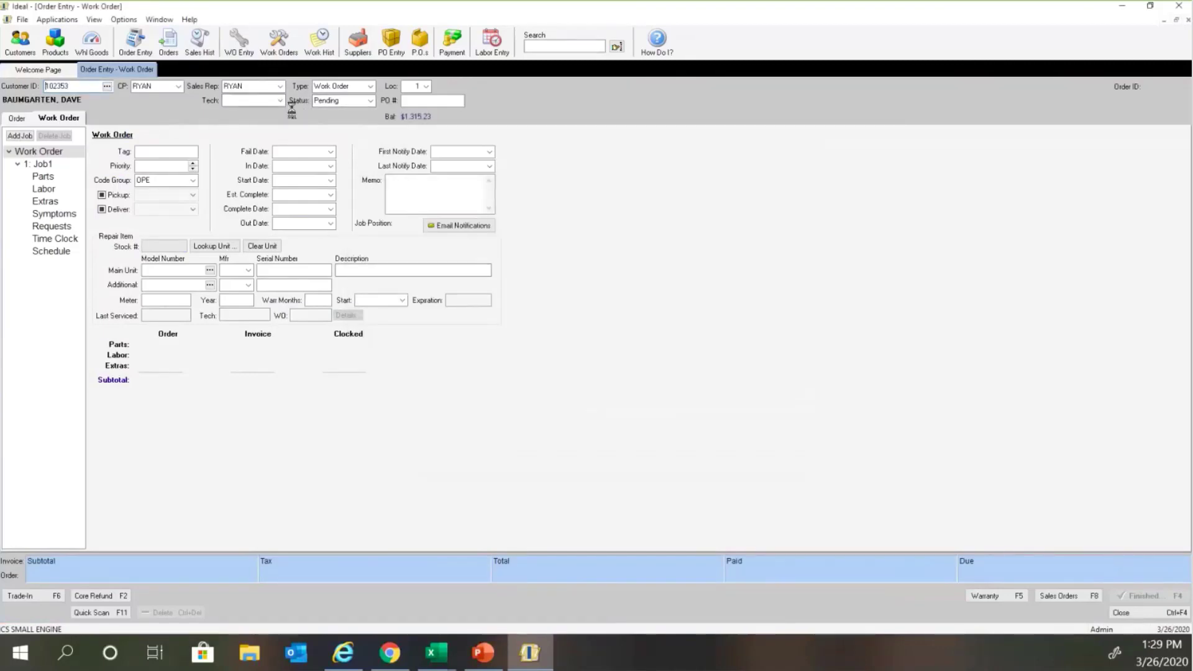
left_click(279, 100)
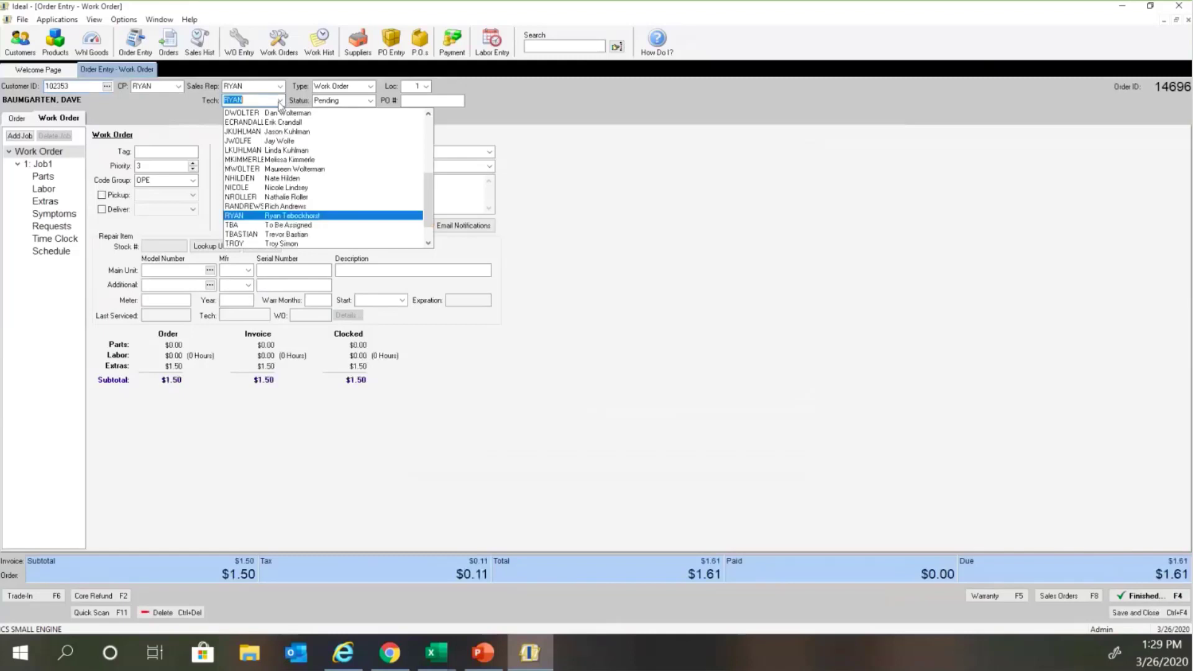
left_click(270, 216)
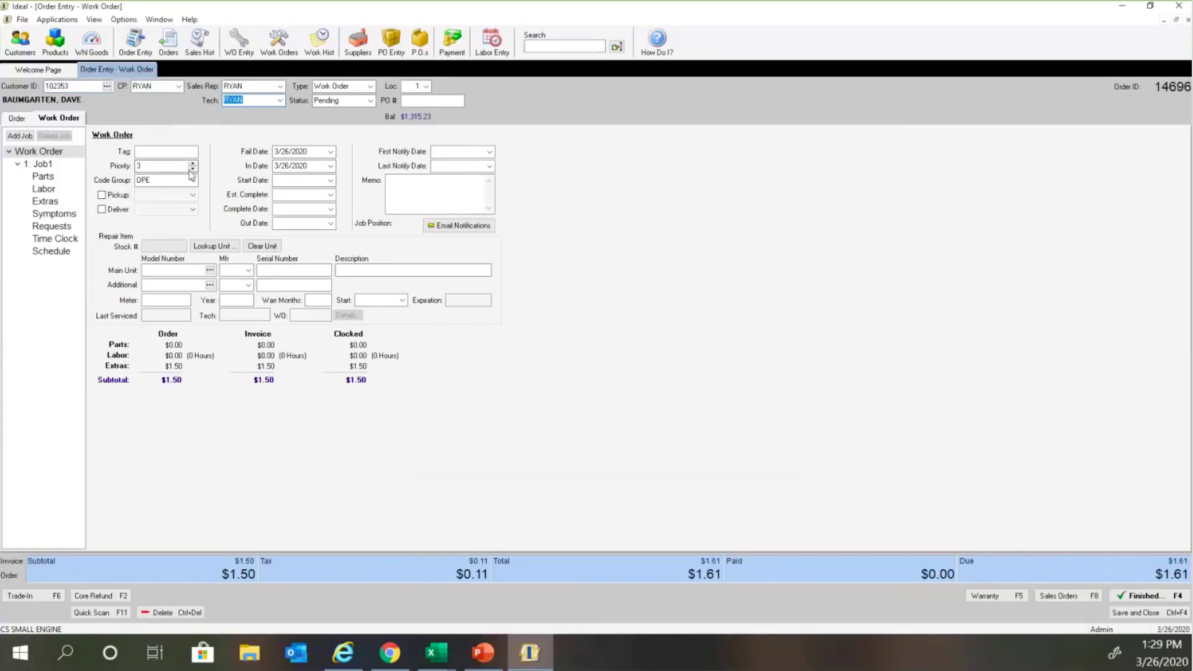
Look up the customer's wholegoods and examine the properties and work history of the Toro 75212, stock number 1916.
left_click(214, 247)
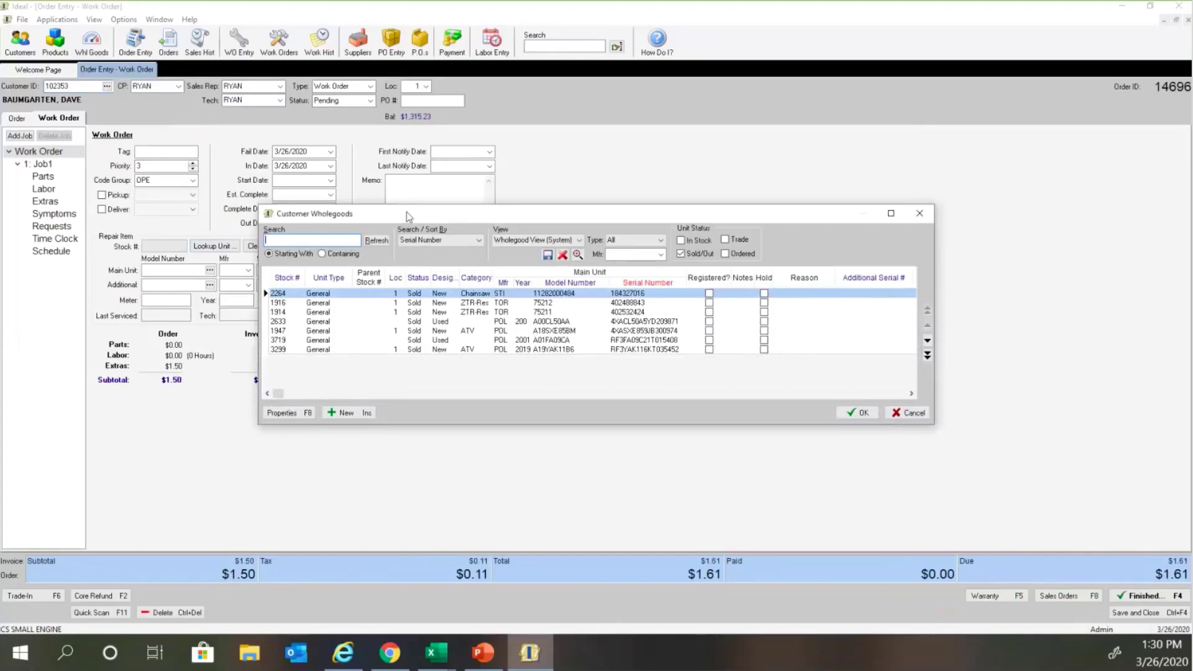
left_click(482, 304)
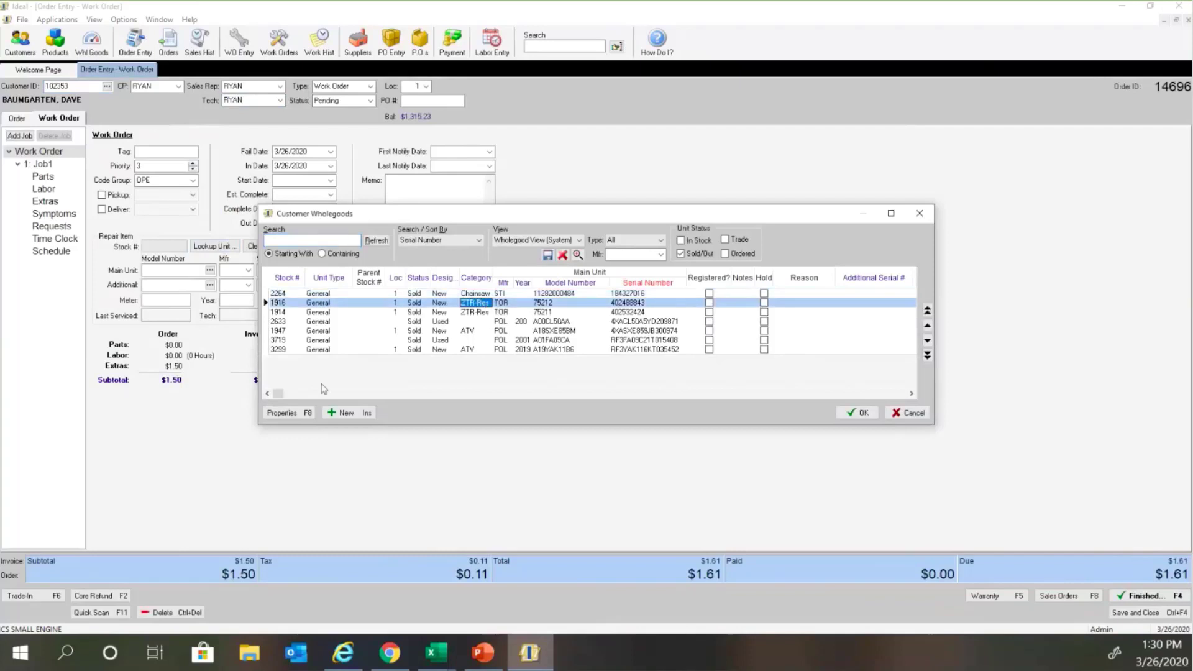
left_click(290, 413)
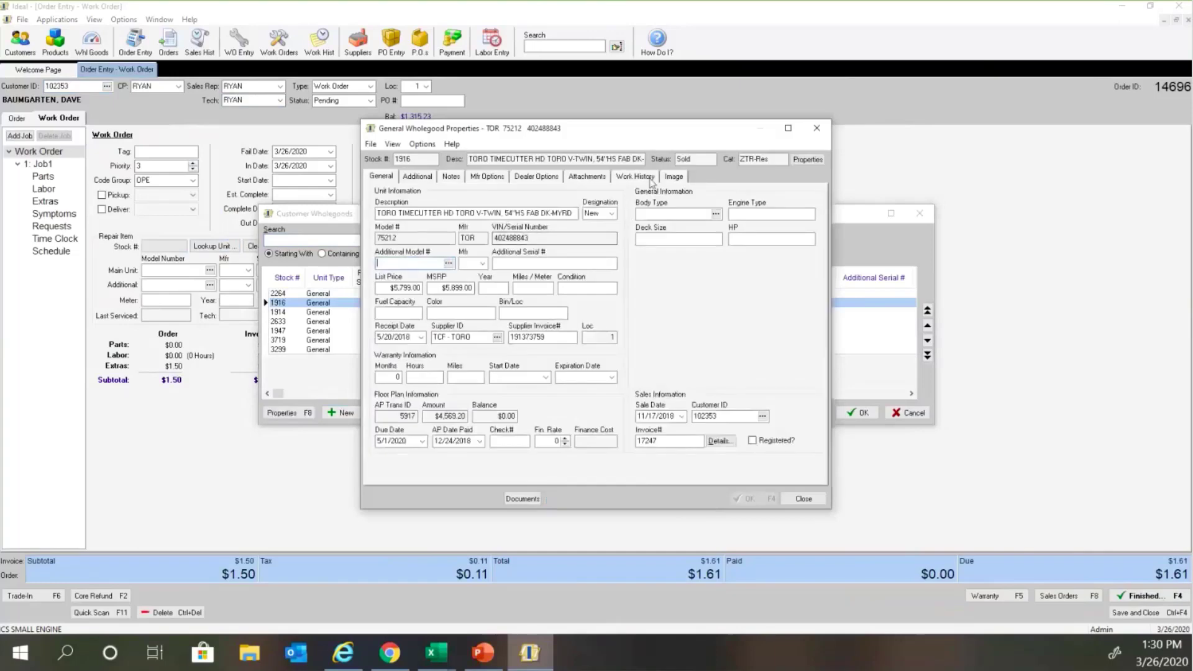
left_click(649, 179)
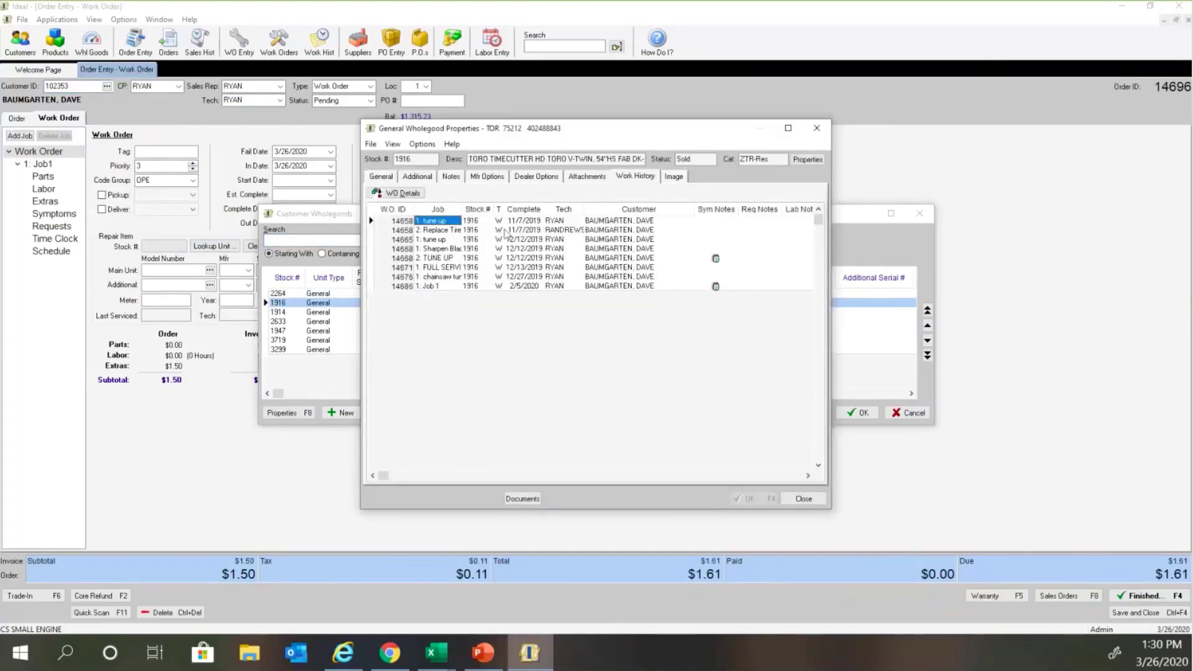
left_click(478, 222)
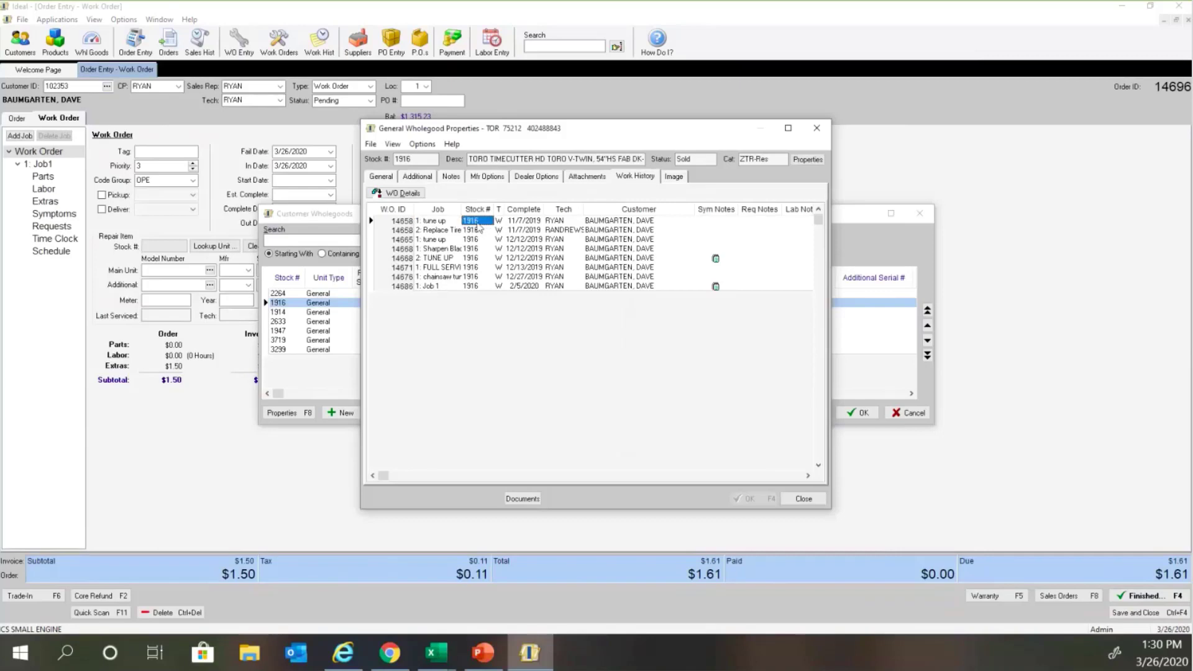
Review the parts, labor, extras, symptoms and requests of the unit's past tune-up and tire replacement work order.
double_click(474, 230)
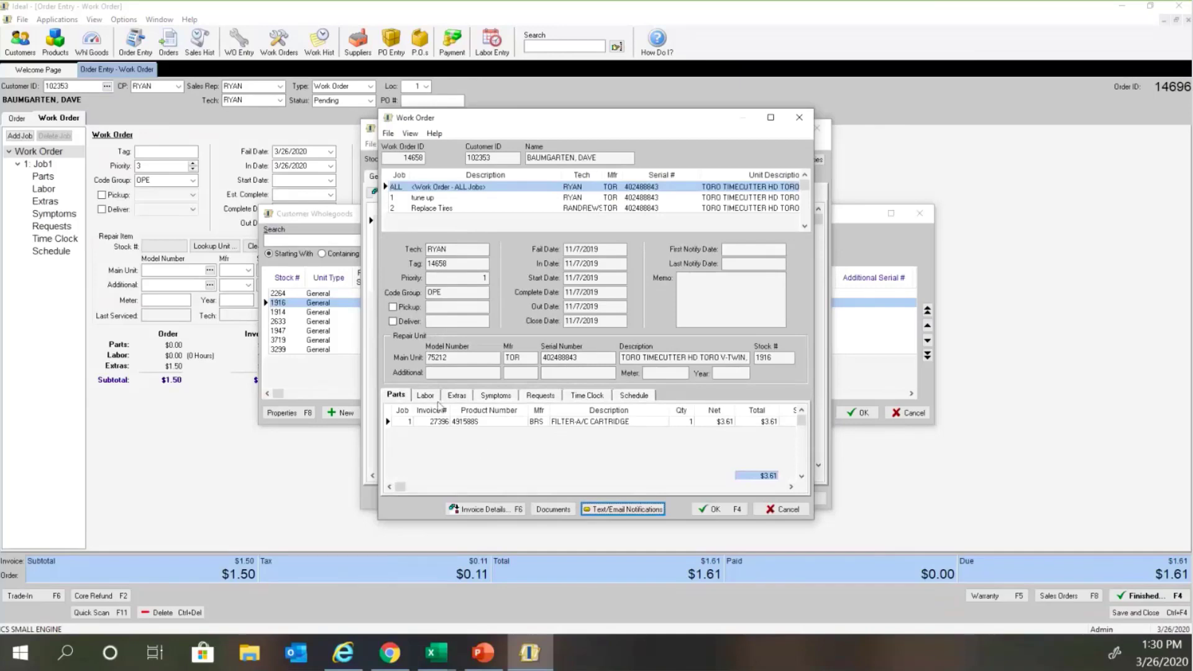
left_click(427, 396)
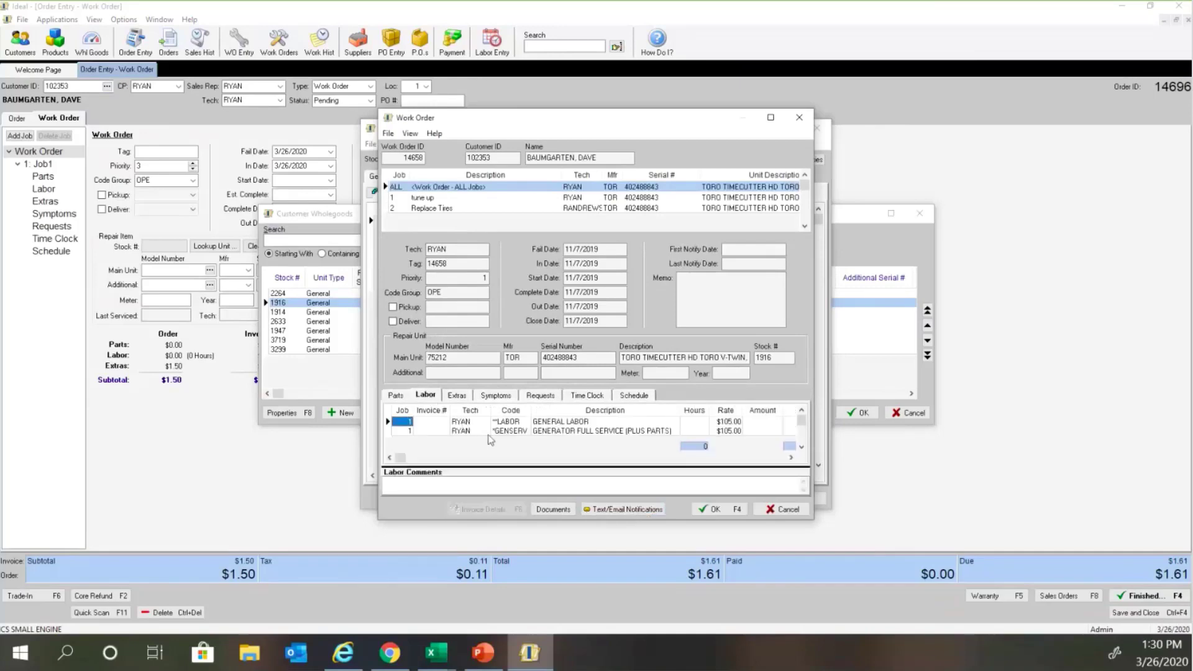
left_click(465, 395)
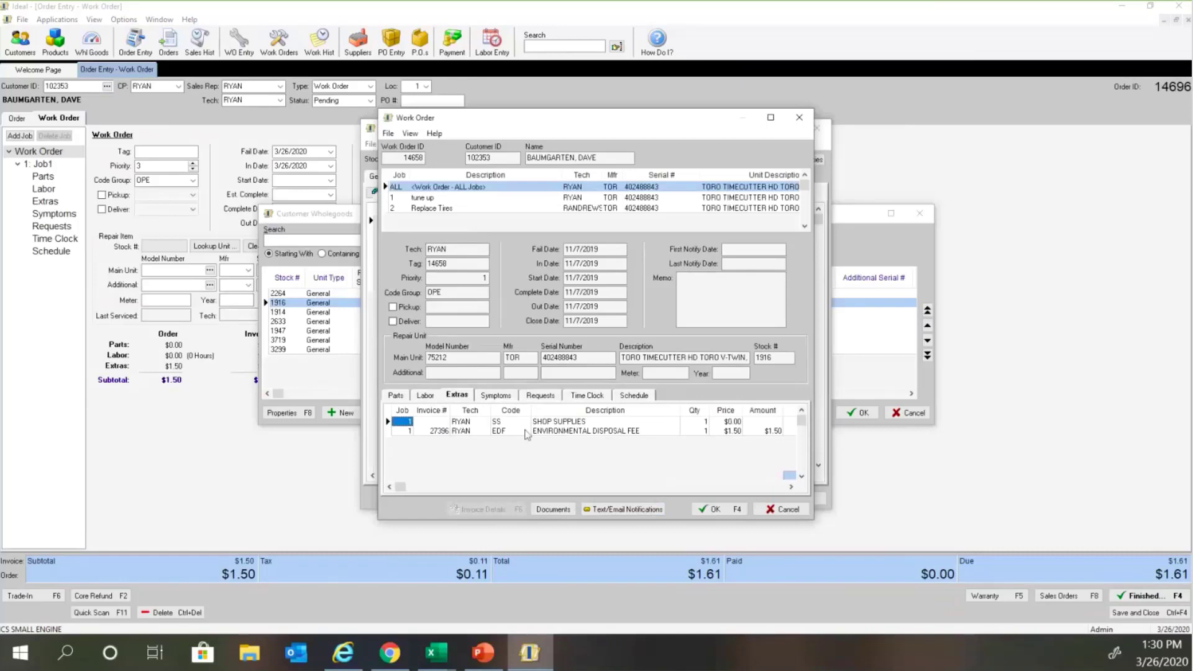
left_click(504, 396)
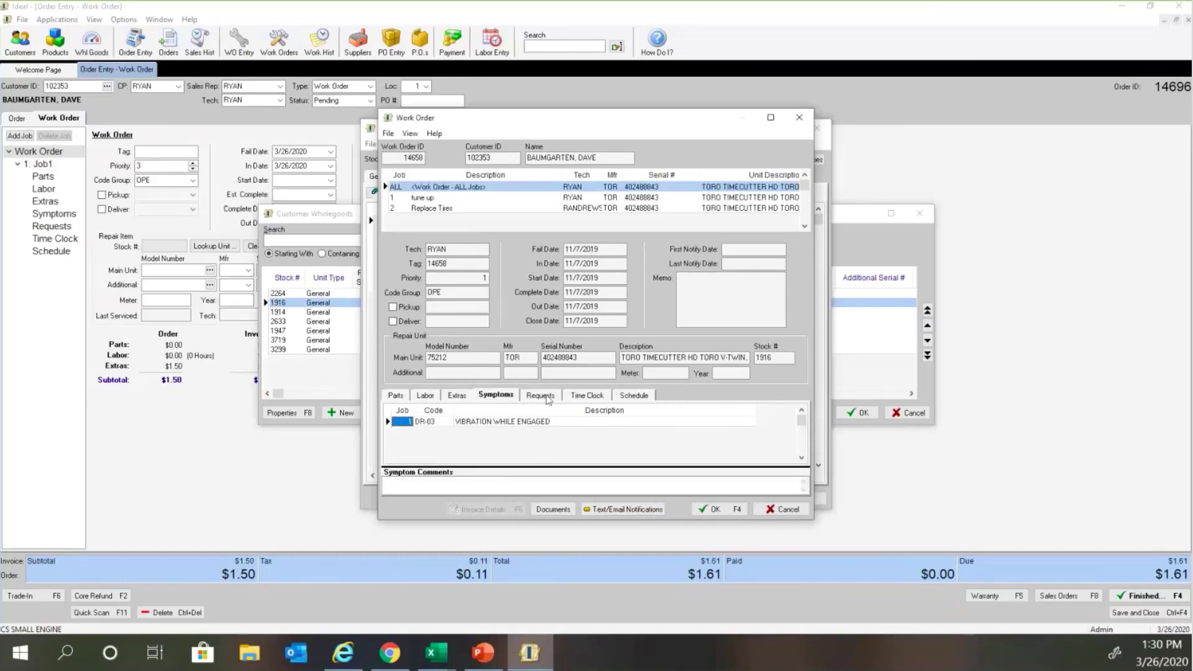
left_click(548, 398)
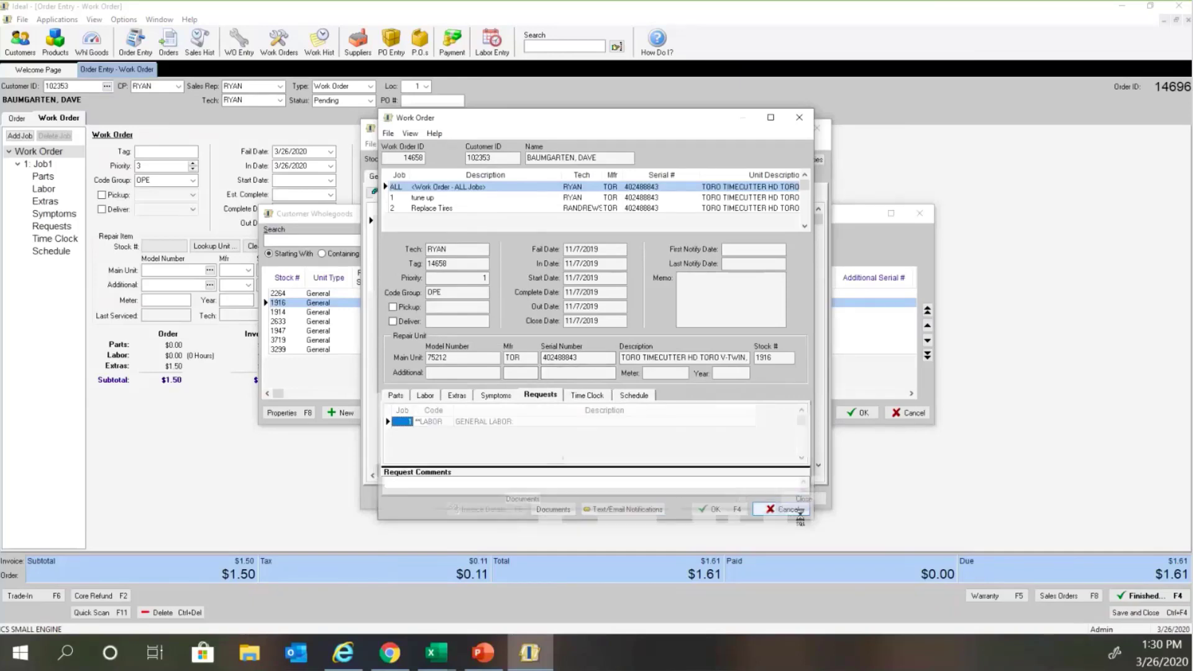
Close the work history and set the Toro 75212, stock number 1916, as the work order's repair item.
left_click(799, 513)
left_click(802, 500)
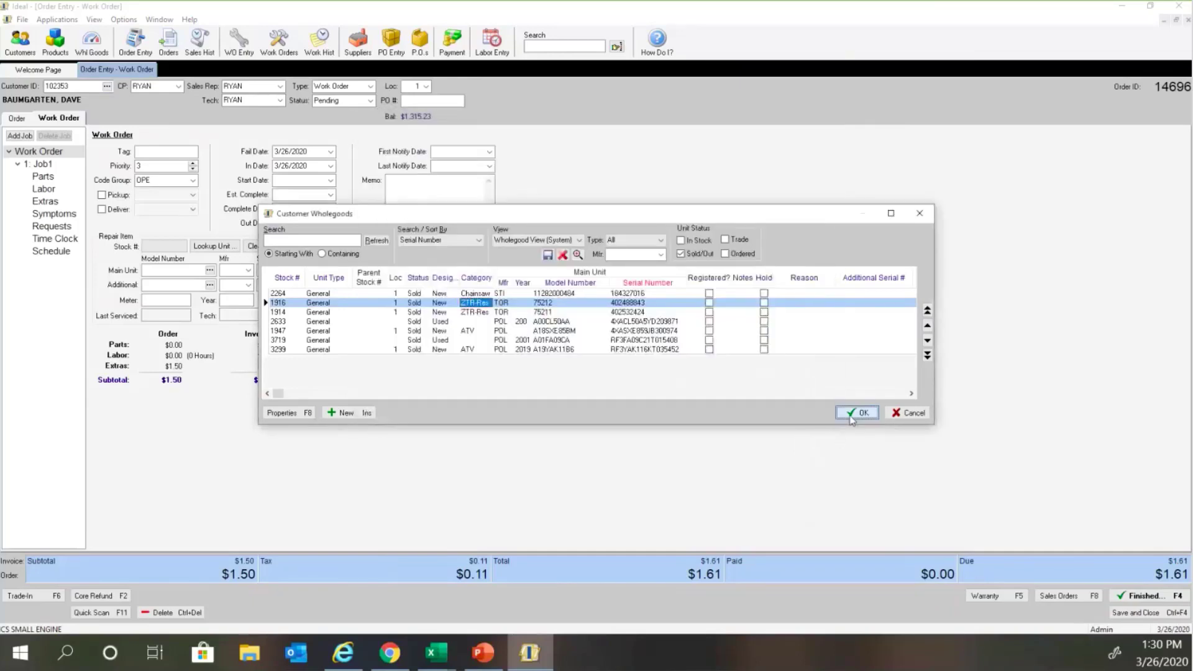
left_click(857, 413)
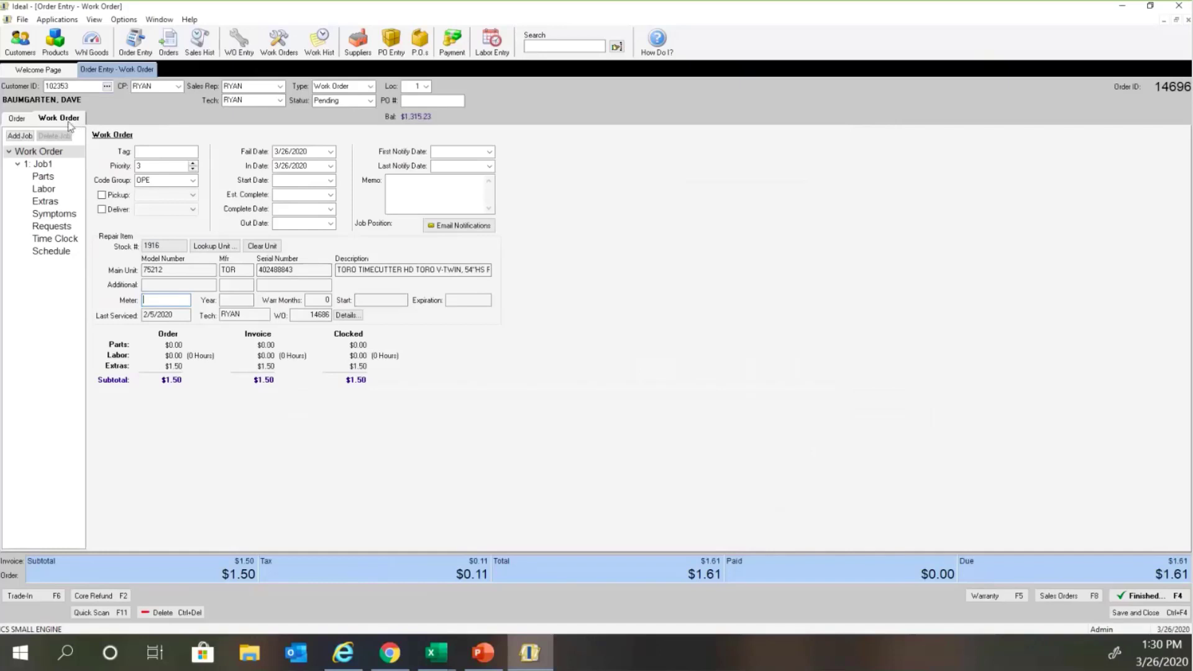
Describe Job 1 as "tune up" and show its parts list.
left_click(42, 164)
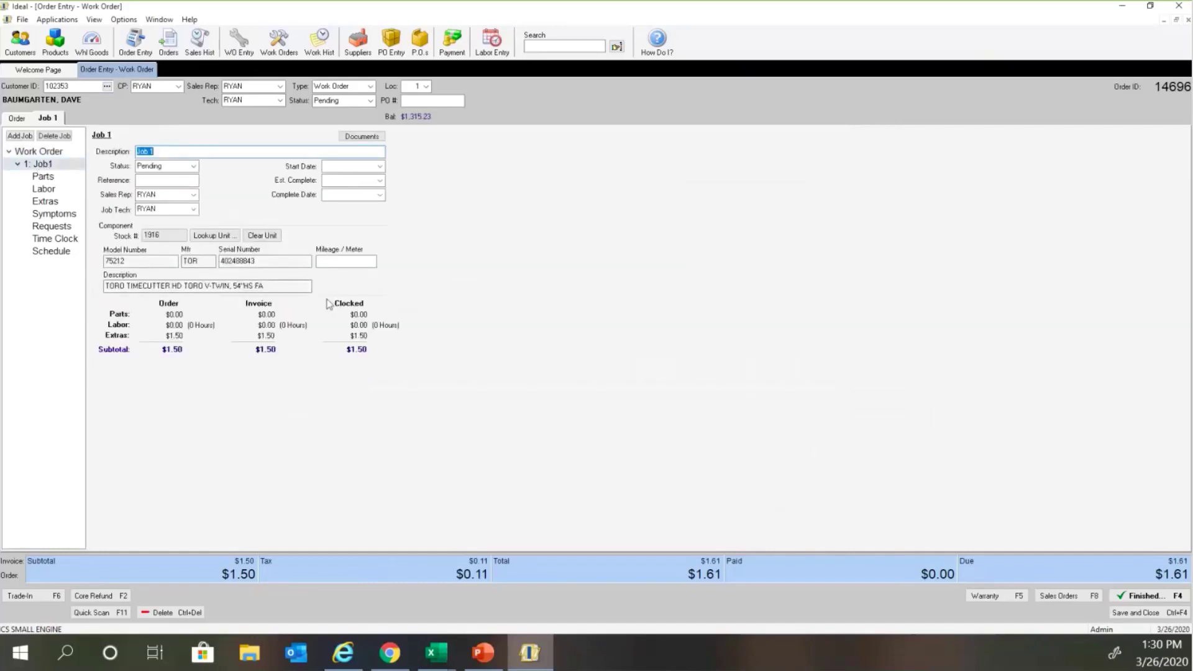
type("tune up")
left_click(52, 179)
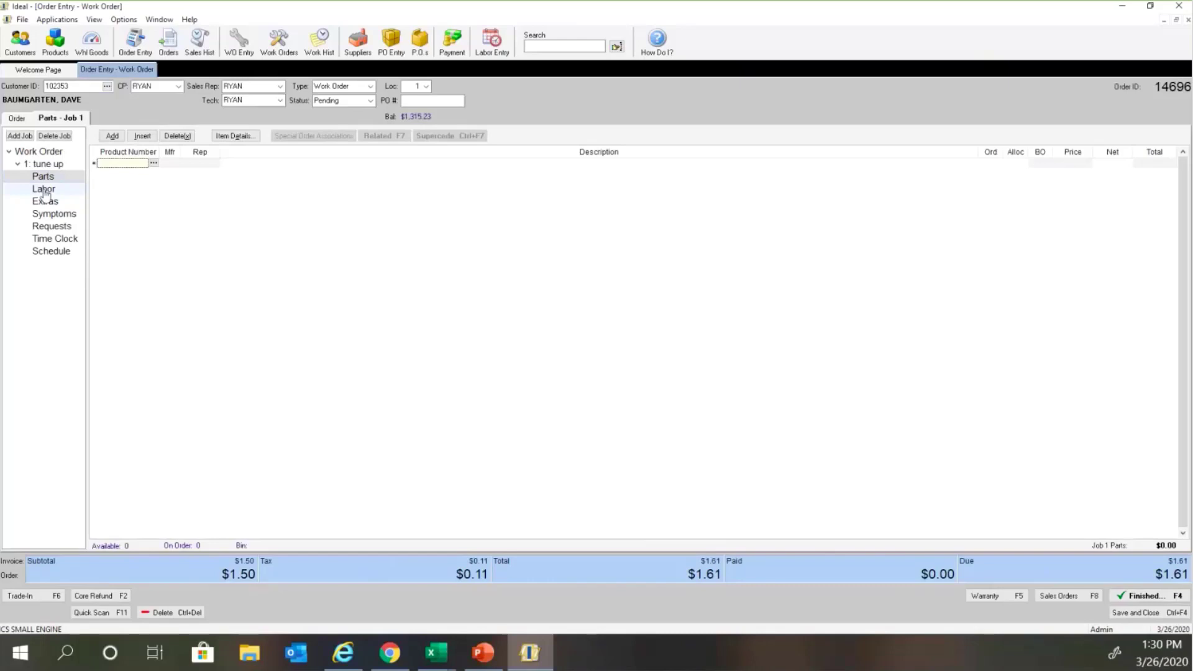
Add the performed code *CSSERV, chainsaw full service (plus parts), to the tune up job's labor.
left_click(45, 192)
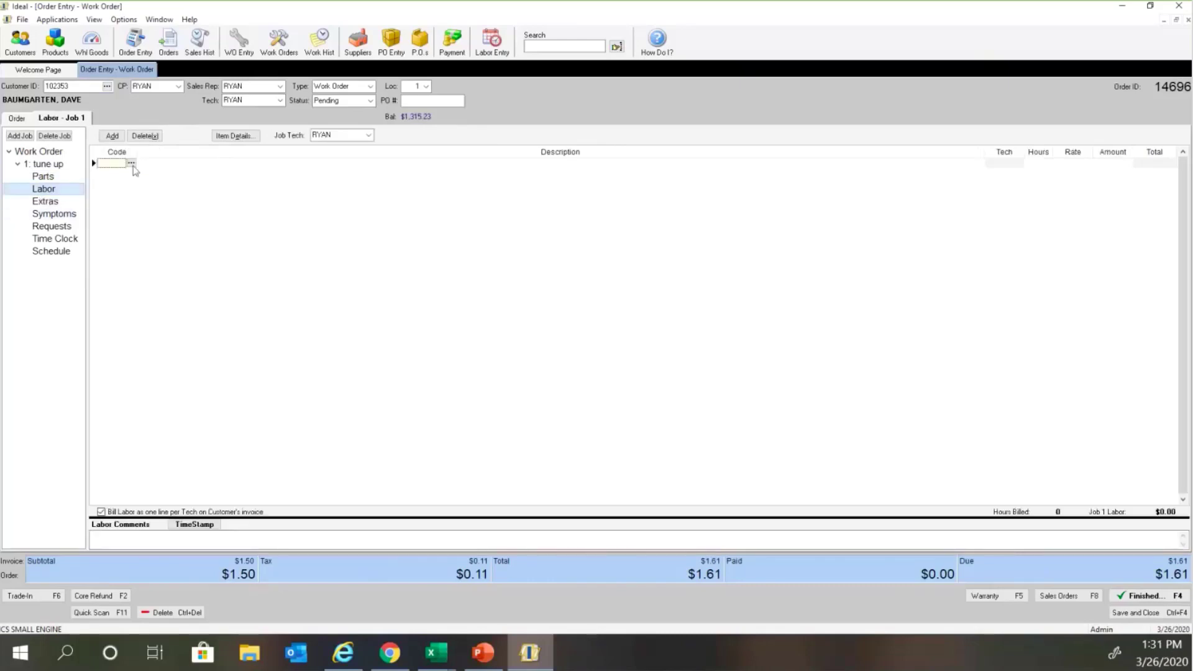
left_click(132, 163)
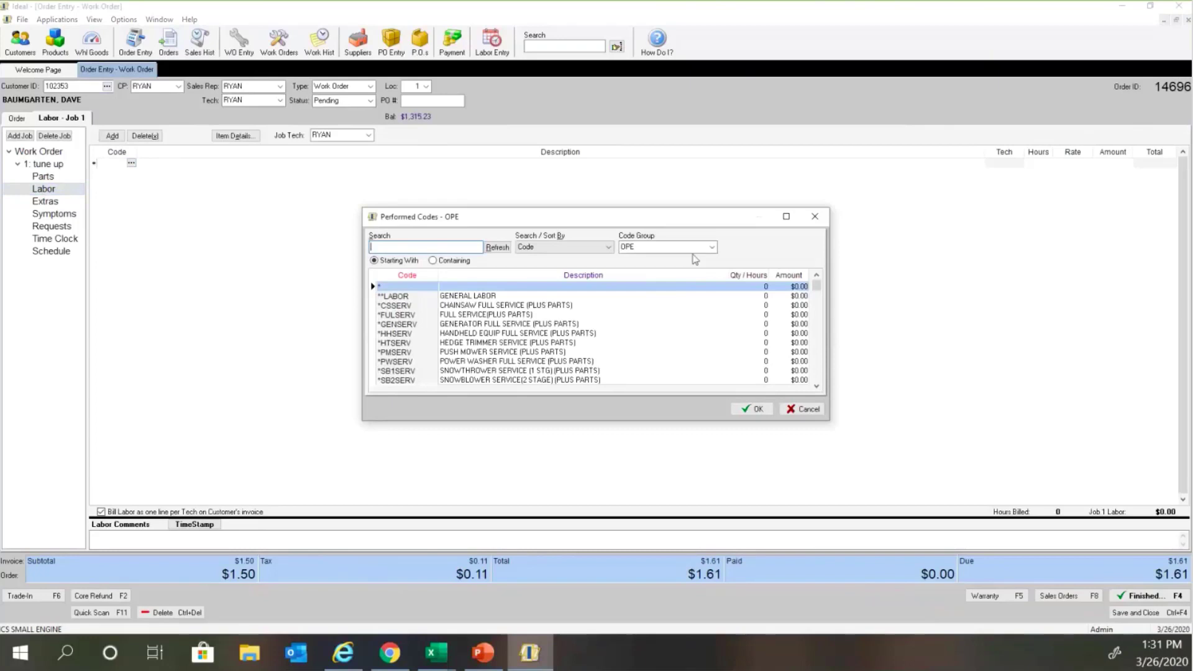
left_click(544, 307)
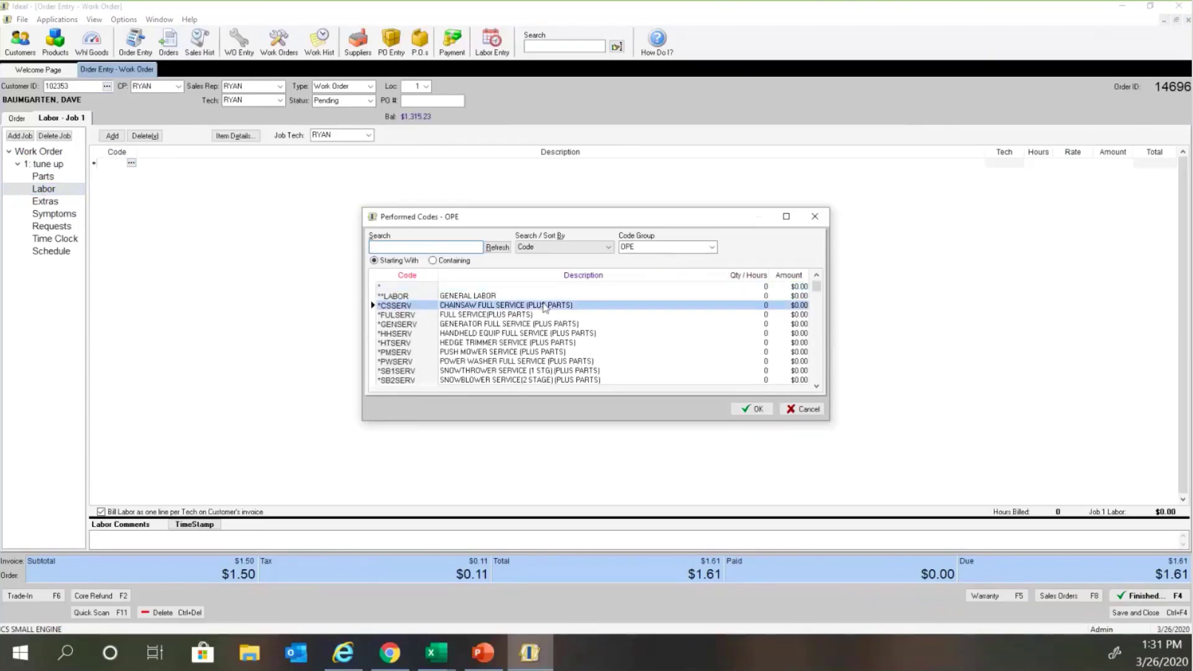
left_click(751, 410)
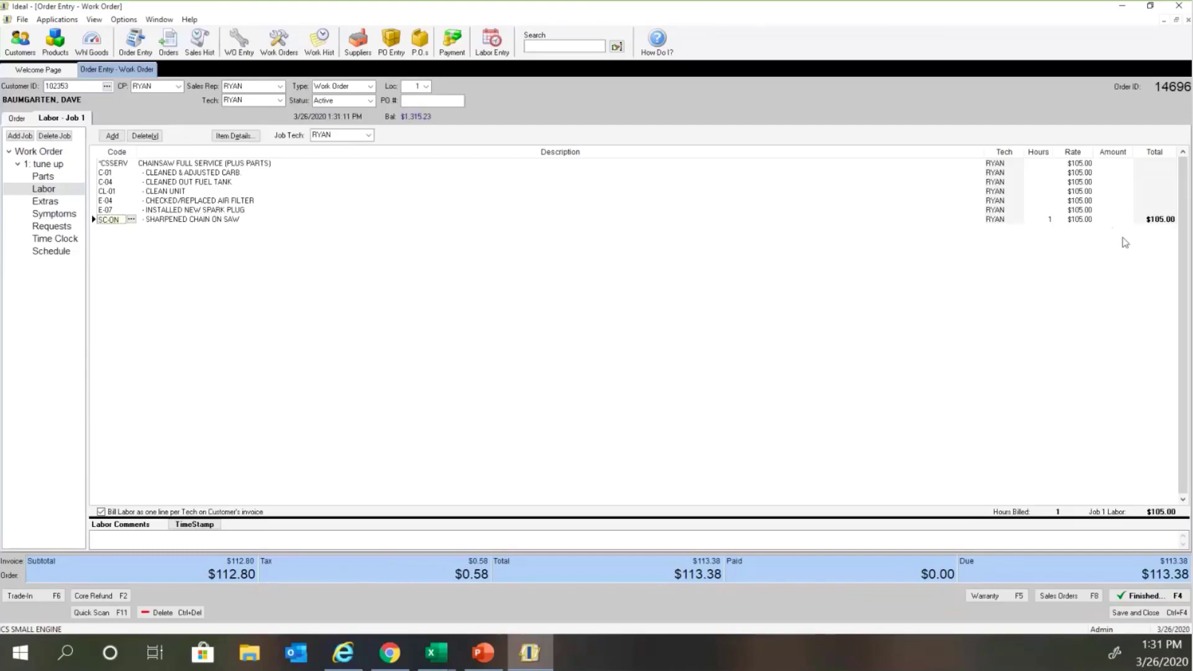
Review the tune up job's extras and browse the OPE symptom codes without adding one.
left_click(45, 202)
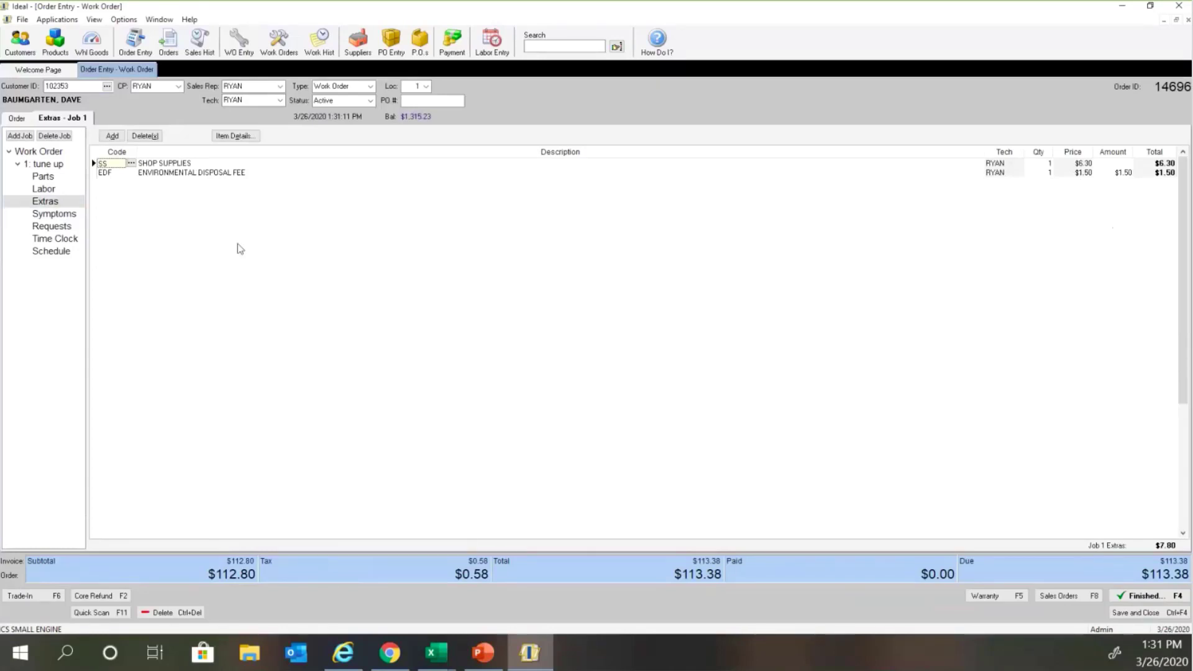
left_click(76, 215)
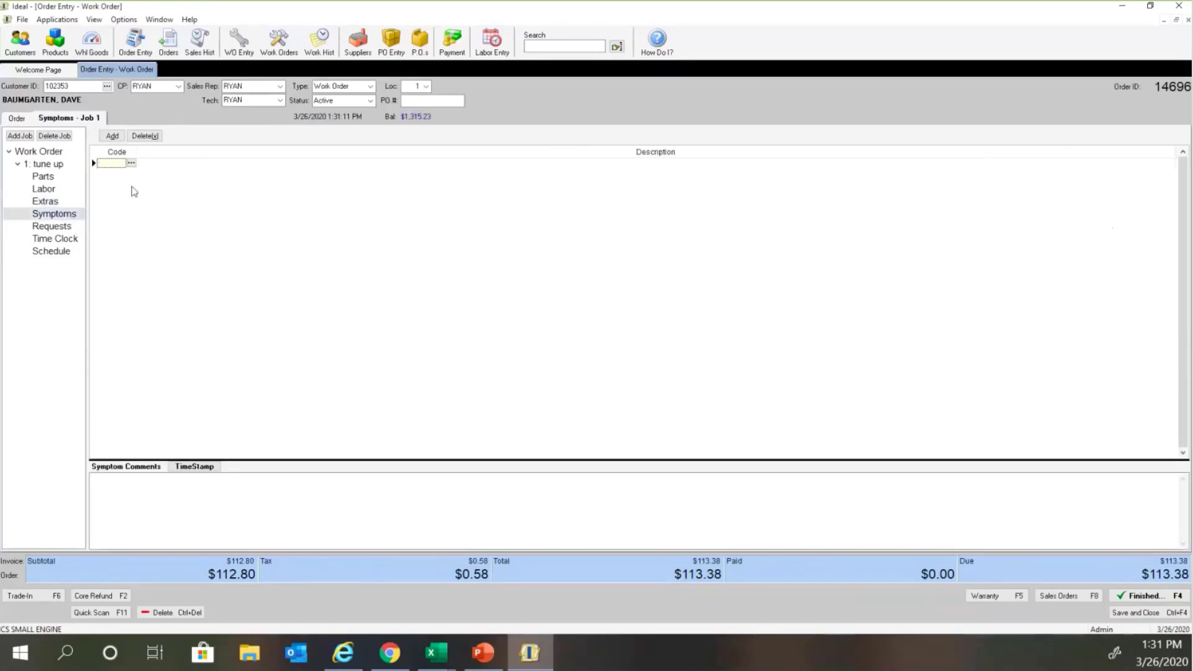
left_click(131, 164)
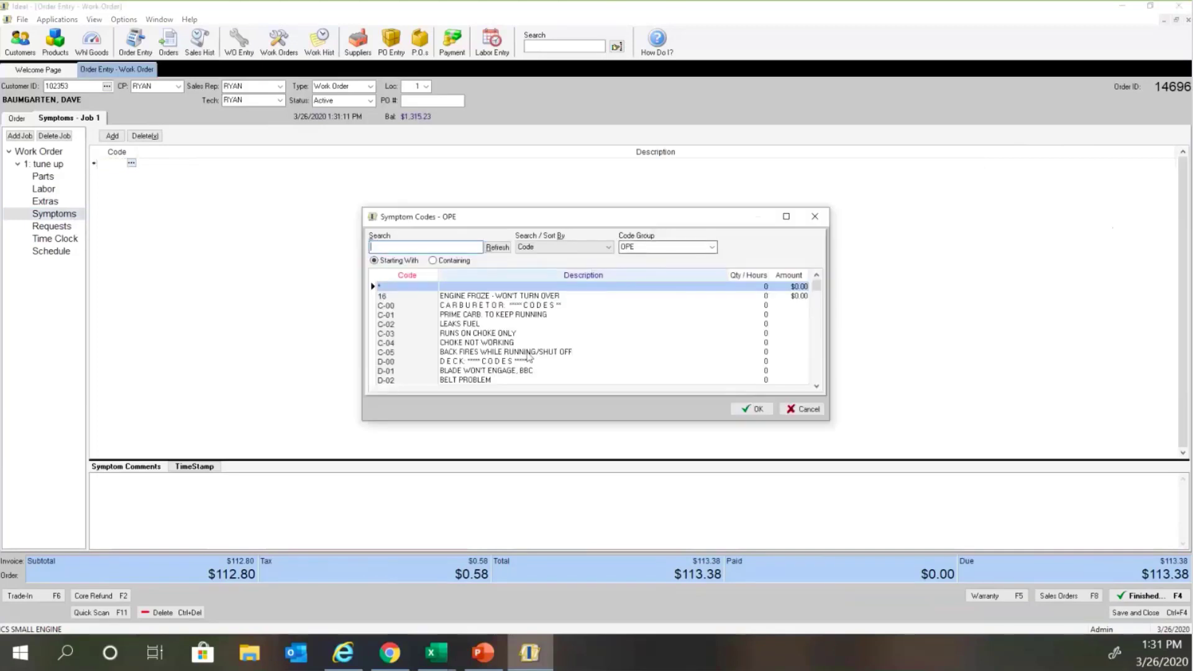
left_click(815, 217)
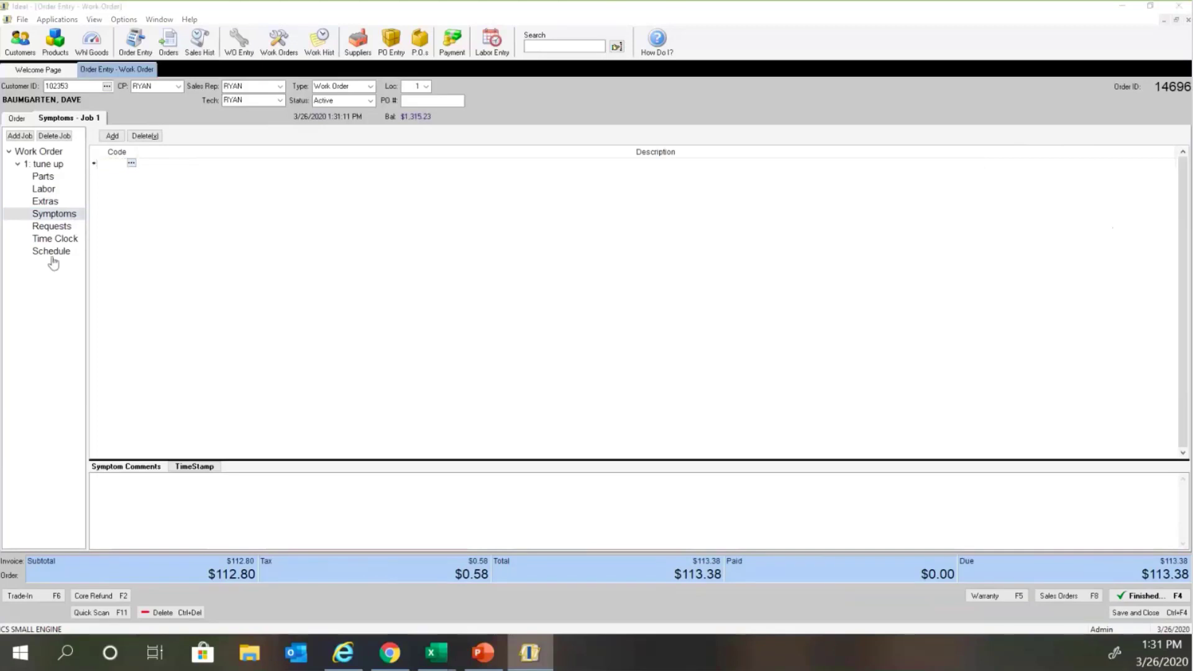
Browse the OPE requested codes without adding one, and view the job's time clock and schedule.
left_click(53, 226)
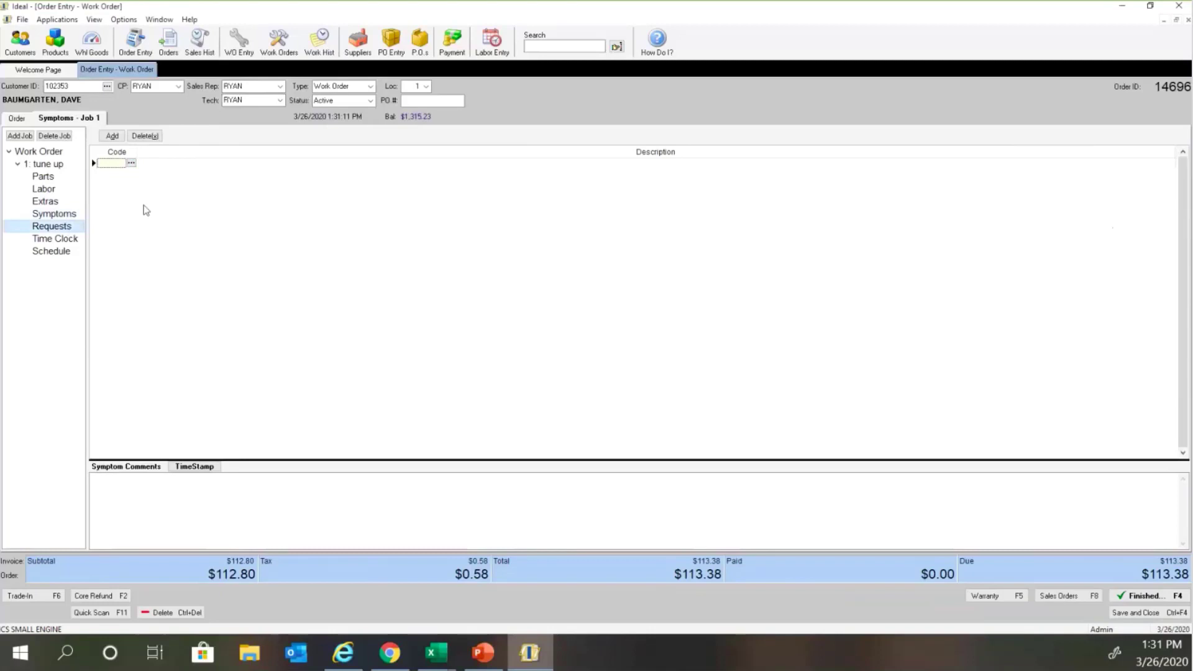
left_click(131, 163)
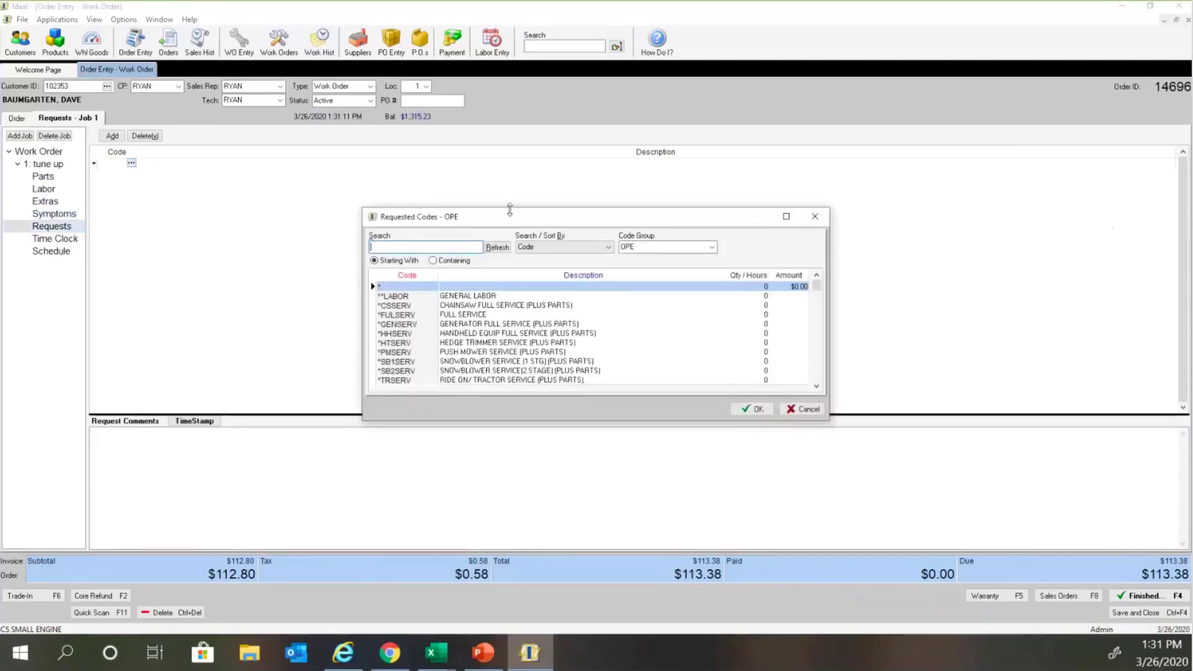
left_click_drag(508, 207, 497, 139)
left_click(815, 148)
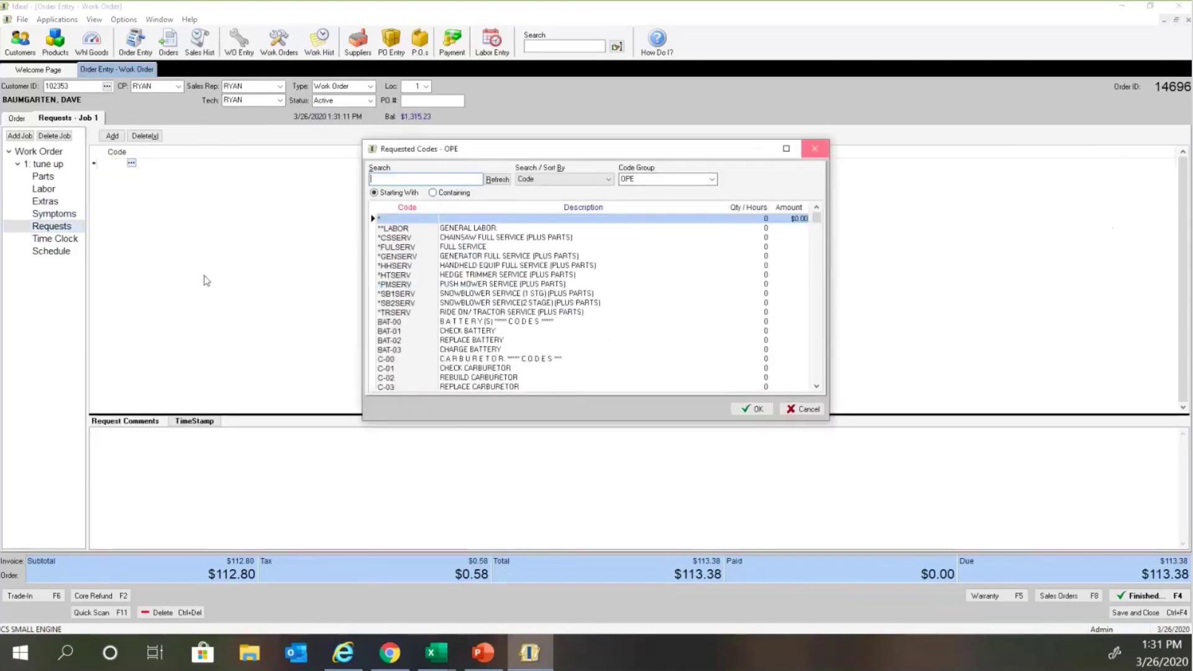
left_click(79, 240)
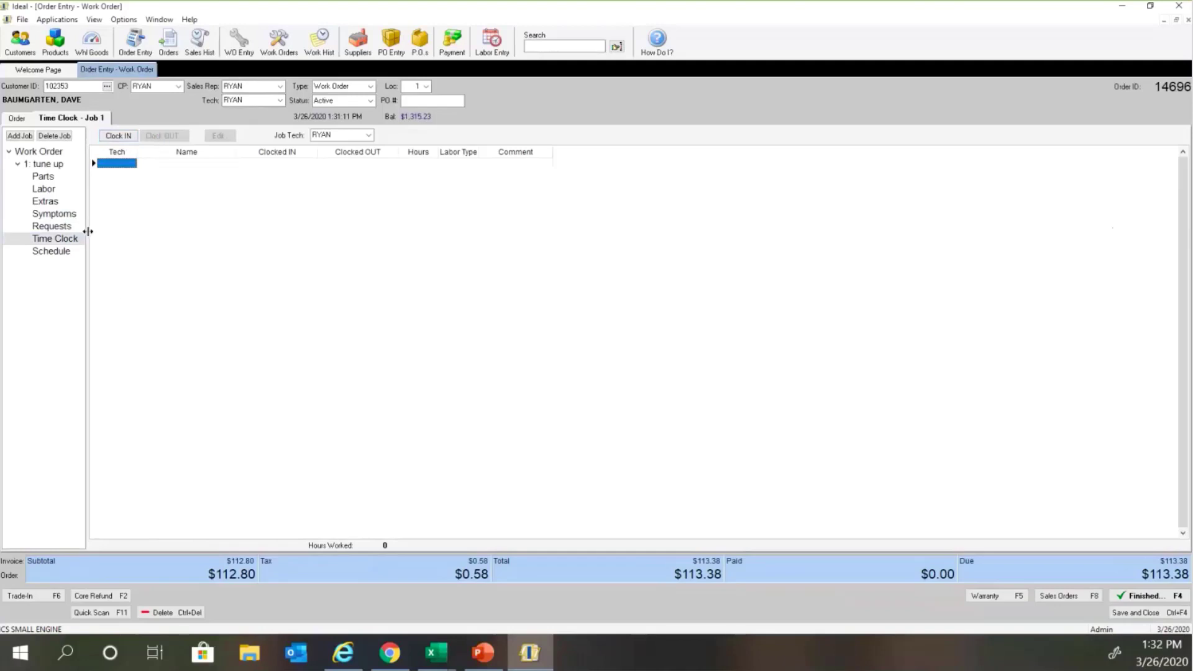
left_click(67, 252)
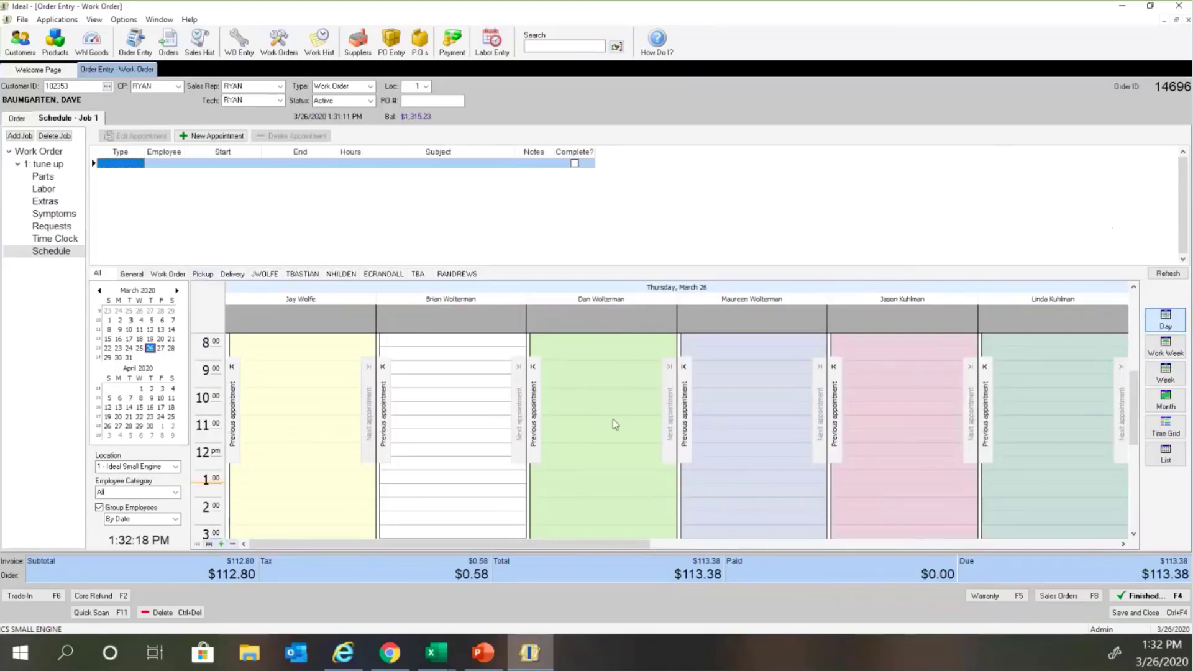
Start a new appointment for the tune up job, review the available event types, and close it without saving.
left_click(215, 137)
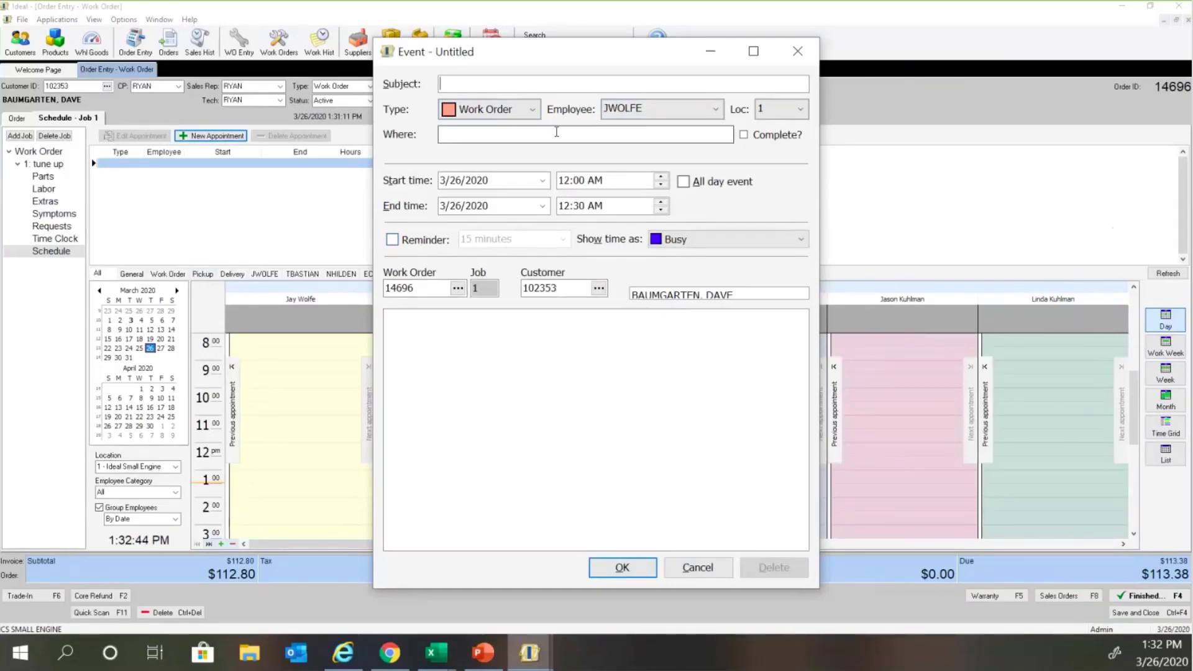
left_click(533, 110)
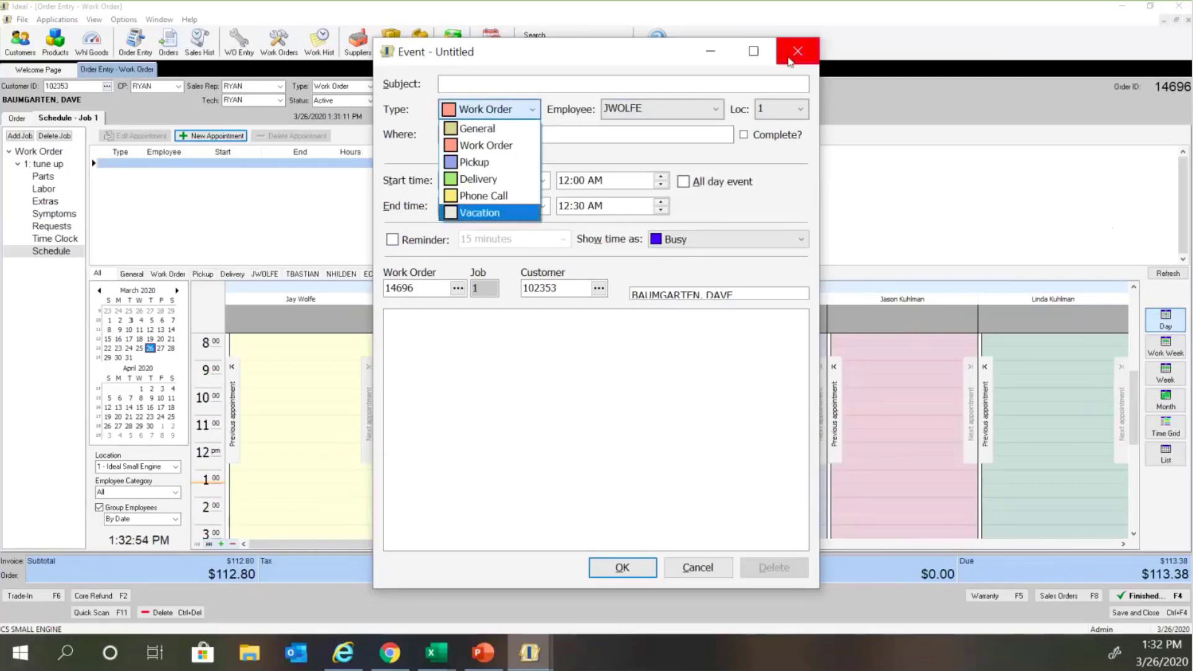
left_click(789, 61)
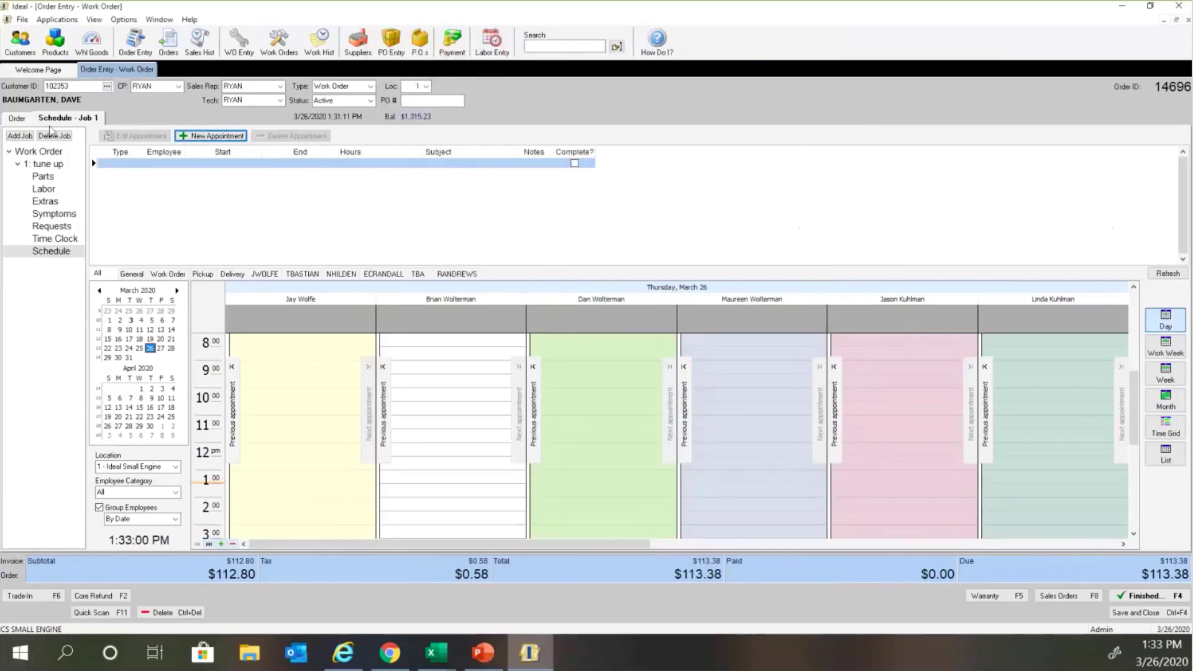
Review the work order's general order details and the job schedule, and close the work order.
left_click(22, 119)
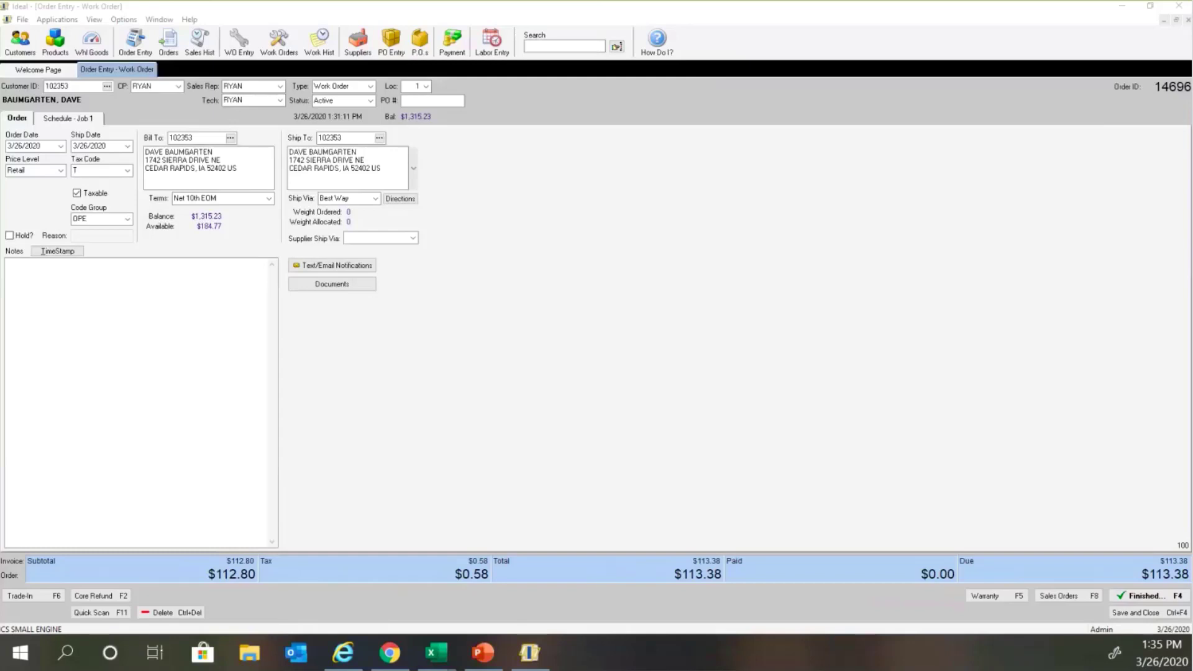
left_click(68, 118)
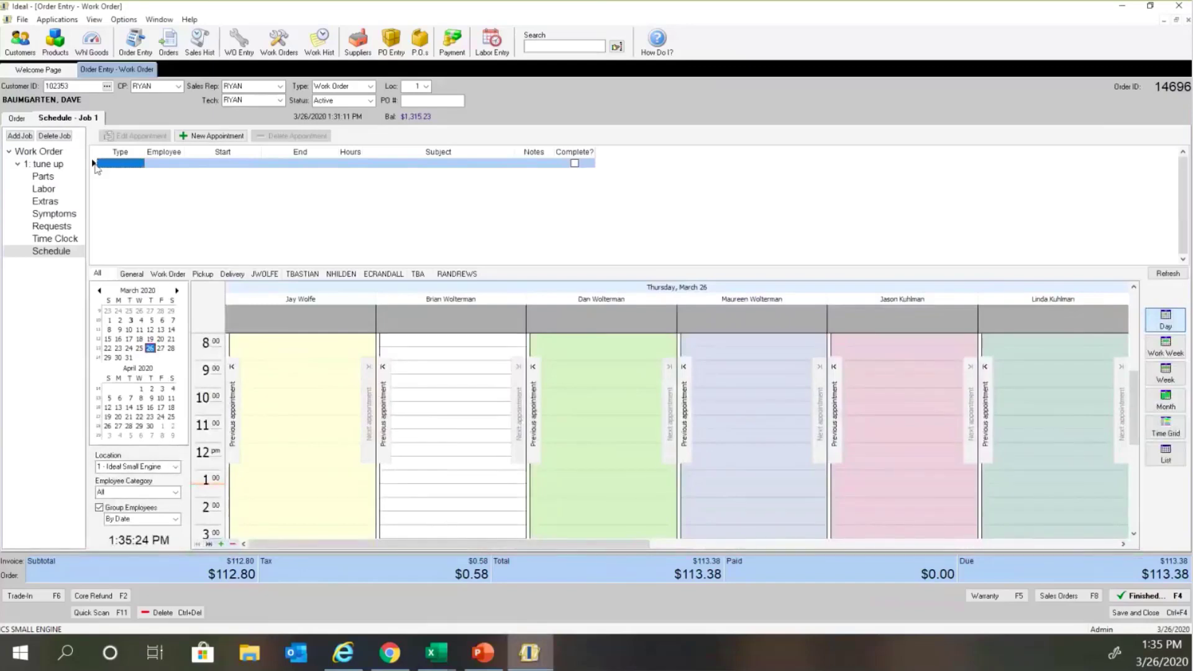
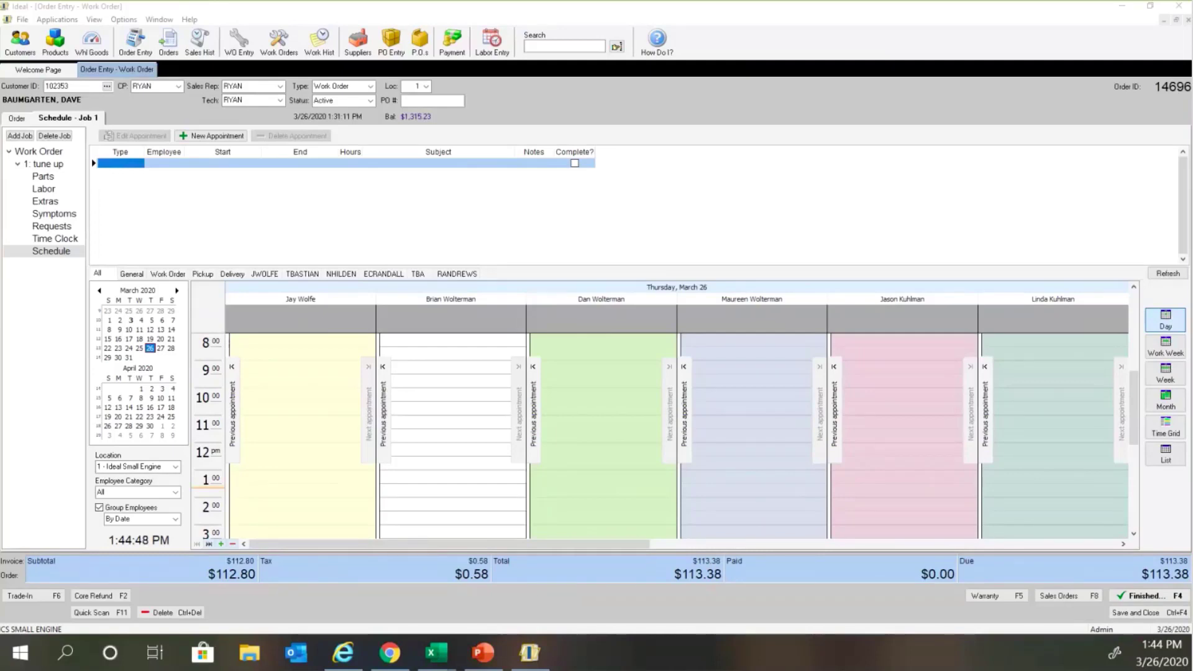
left_click(1188, 20)
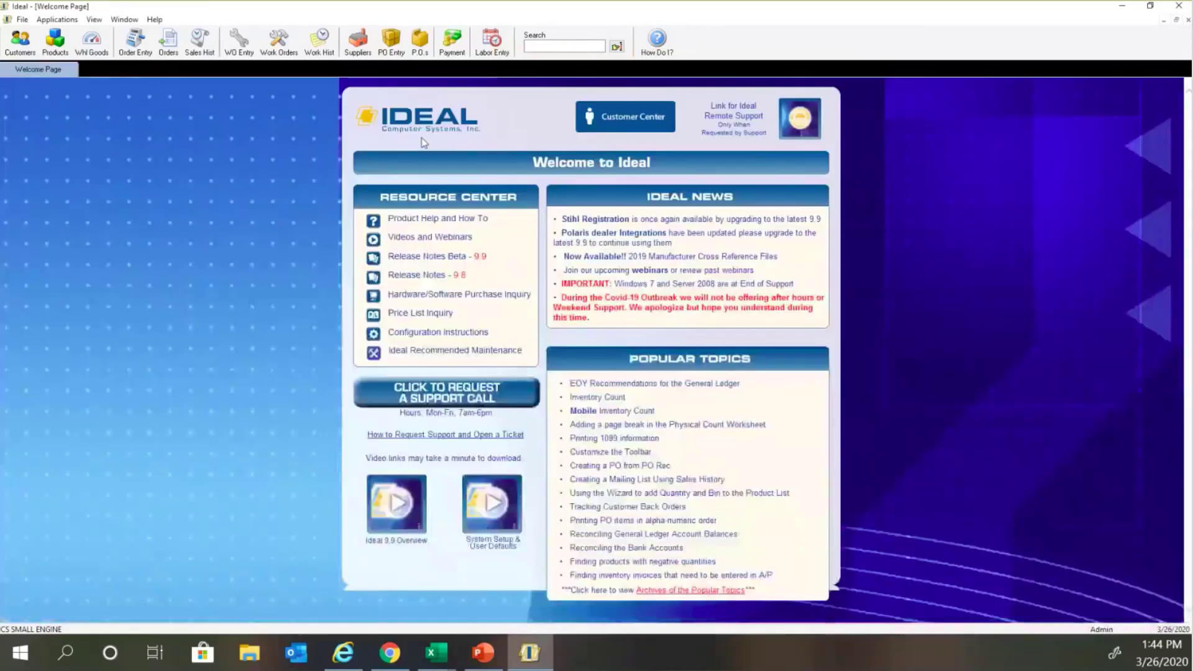
View the general properties of the 2014 Ski-Doo MXZ TNT 600HO ETEC in the wholegoods list, and switch to the PowerPoint presentation.
left_click(96, 54)
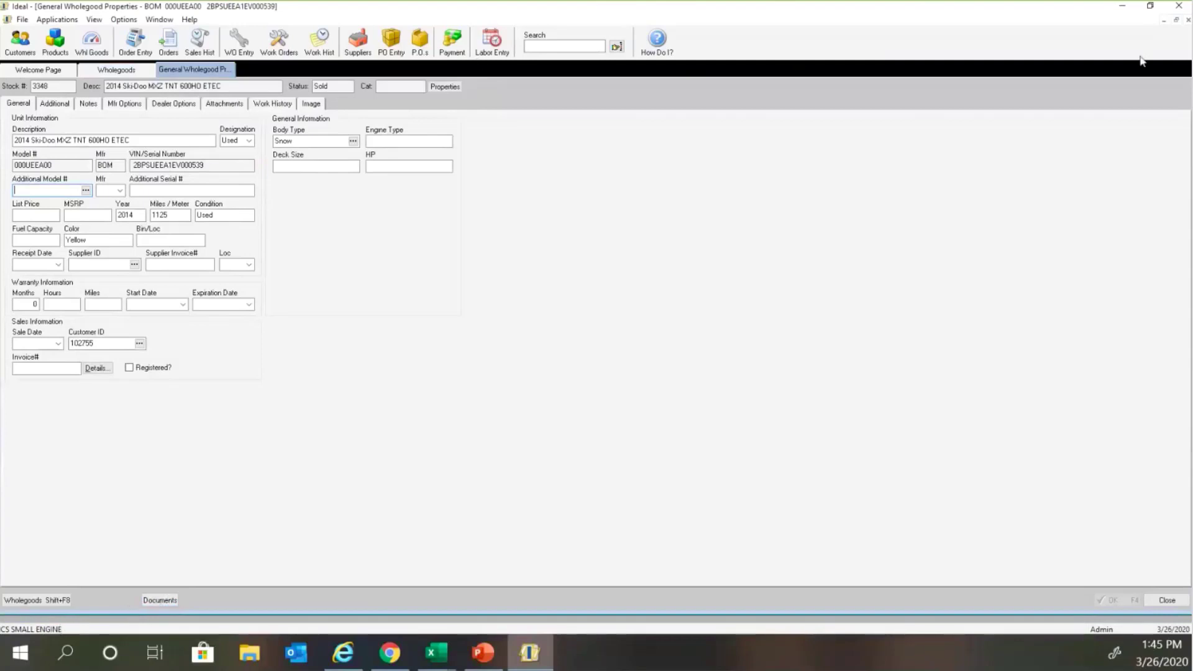
left_click(1189, 21)
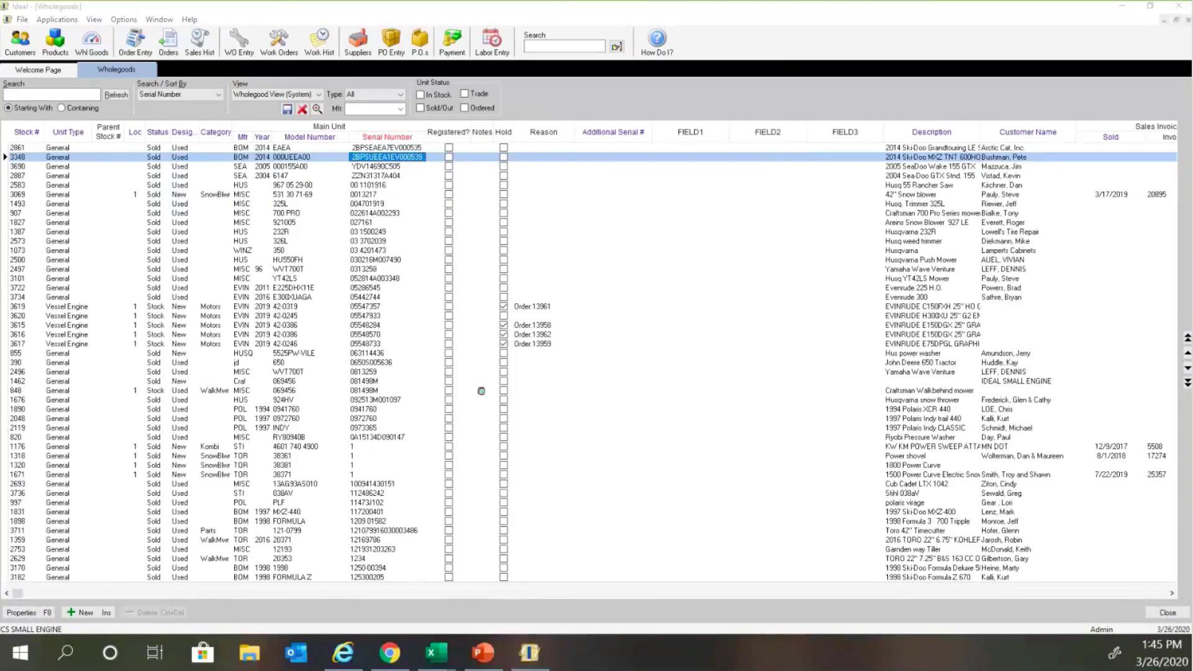
key("alt+Tab")
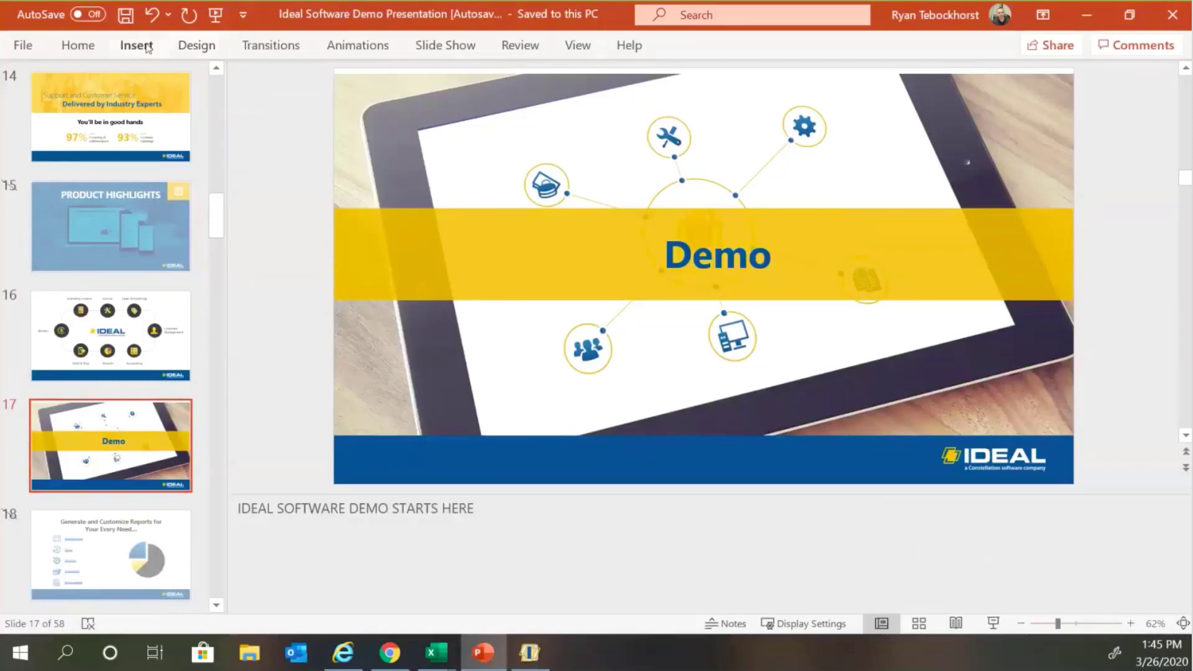